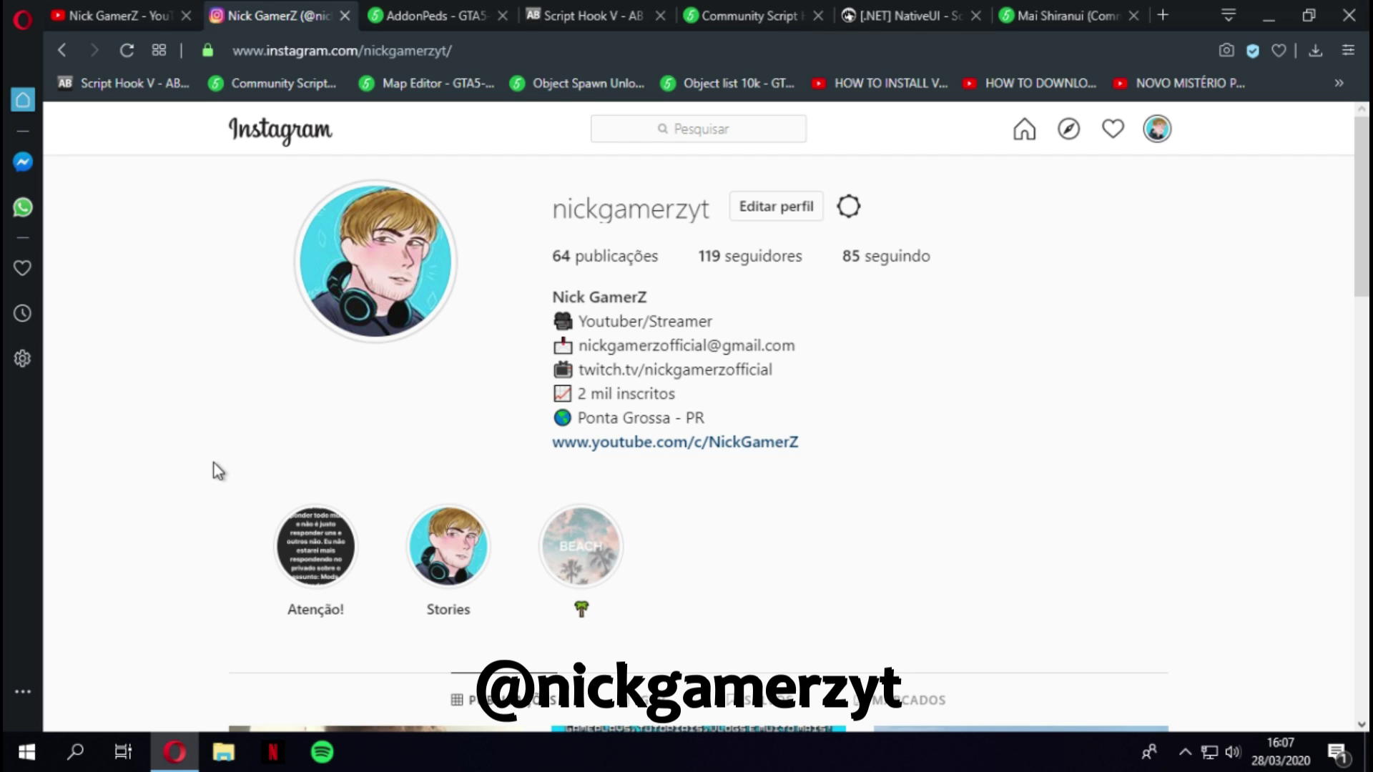
# Step: Review the download pages for AddonPeds, Script Hook V, Community Script Hook V .NET and NativeUI
pyautogui.click(393, 10)
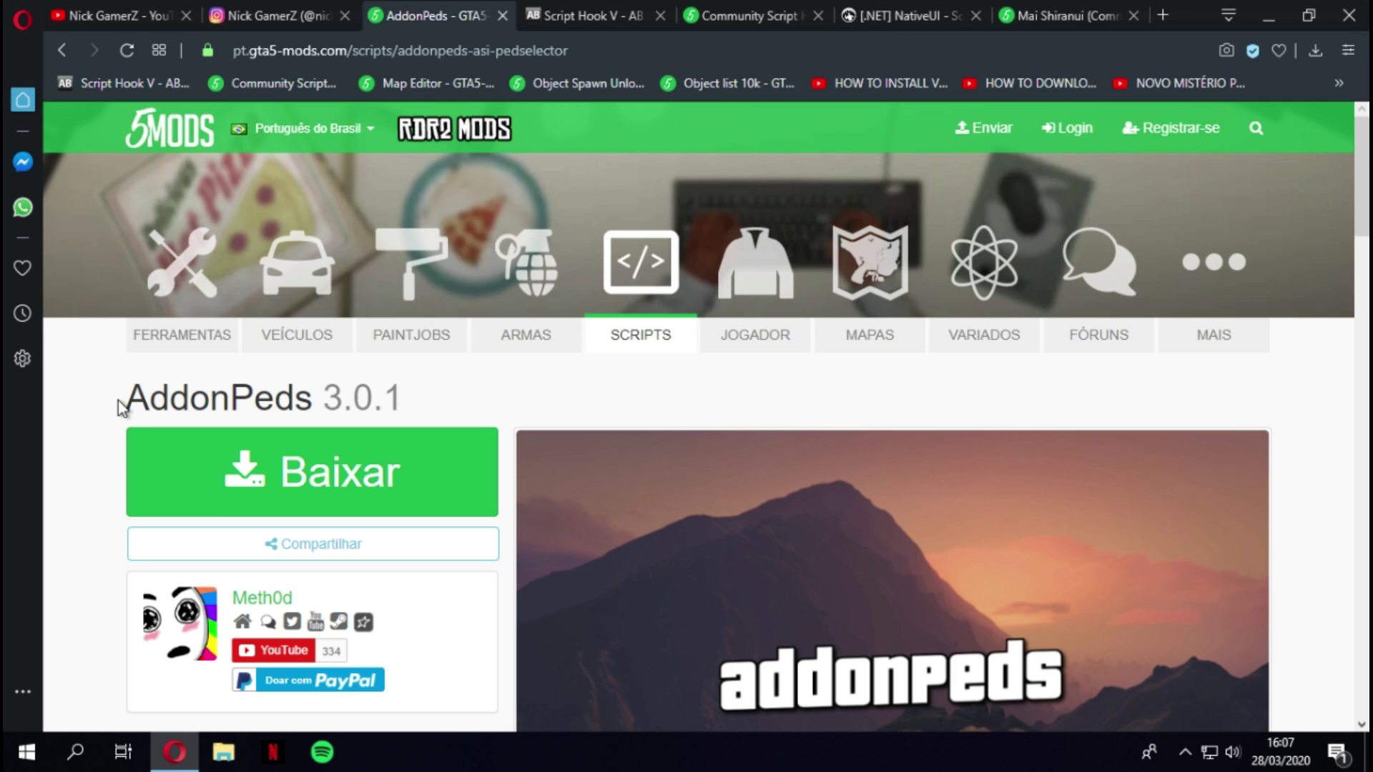
pyautogui.moveTo(122, 404); pyautogui.dragTo(354, 396)
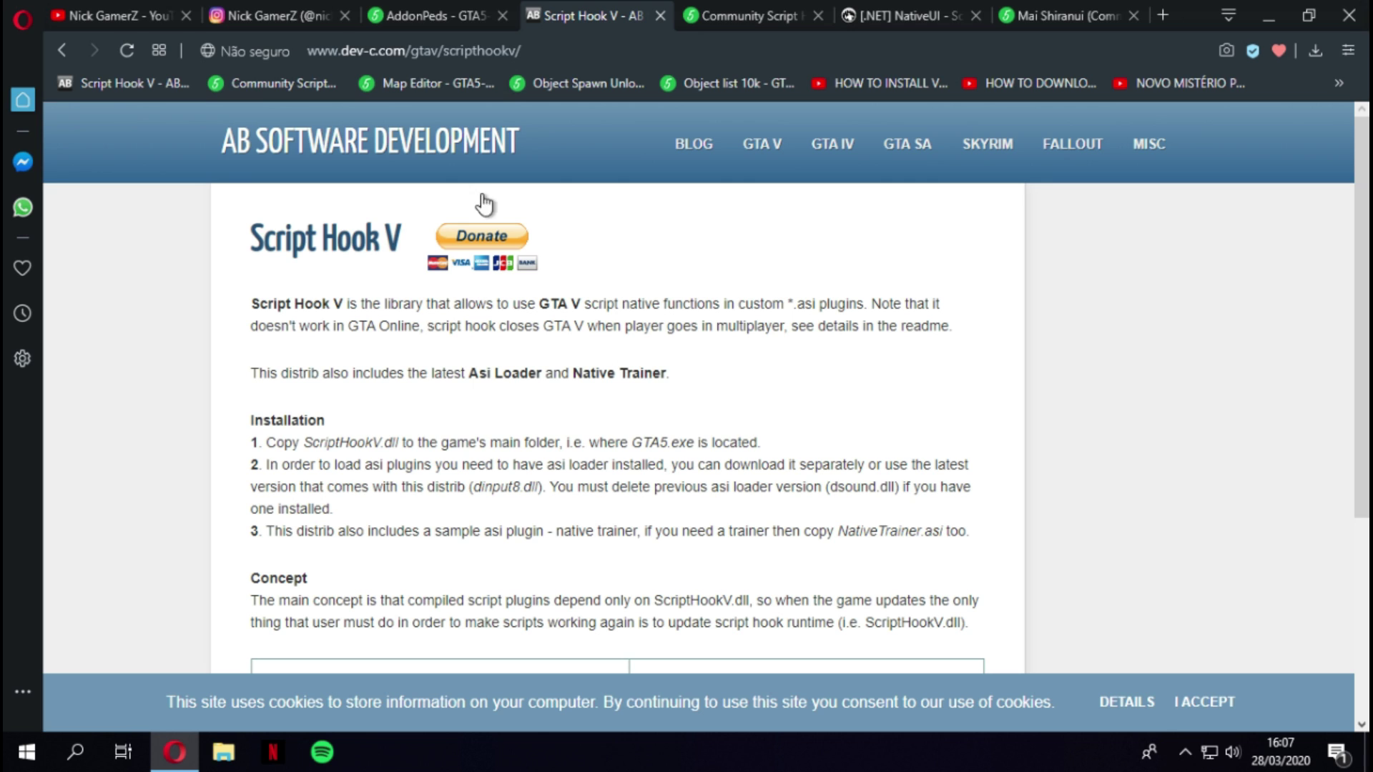
pyautogui.moveTo(251, 239); pyautogui.dragTo(404, 239)
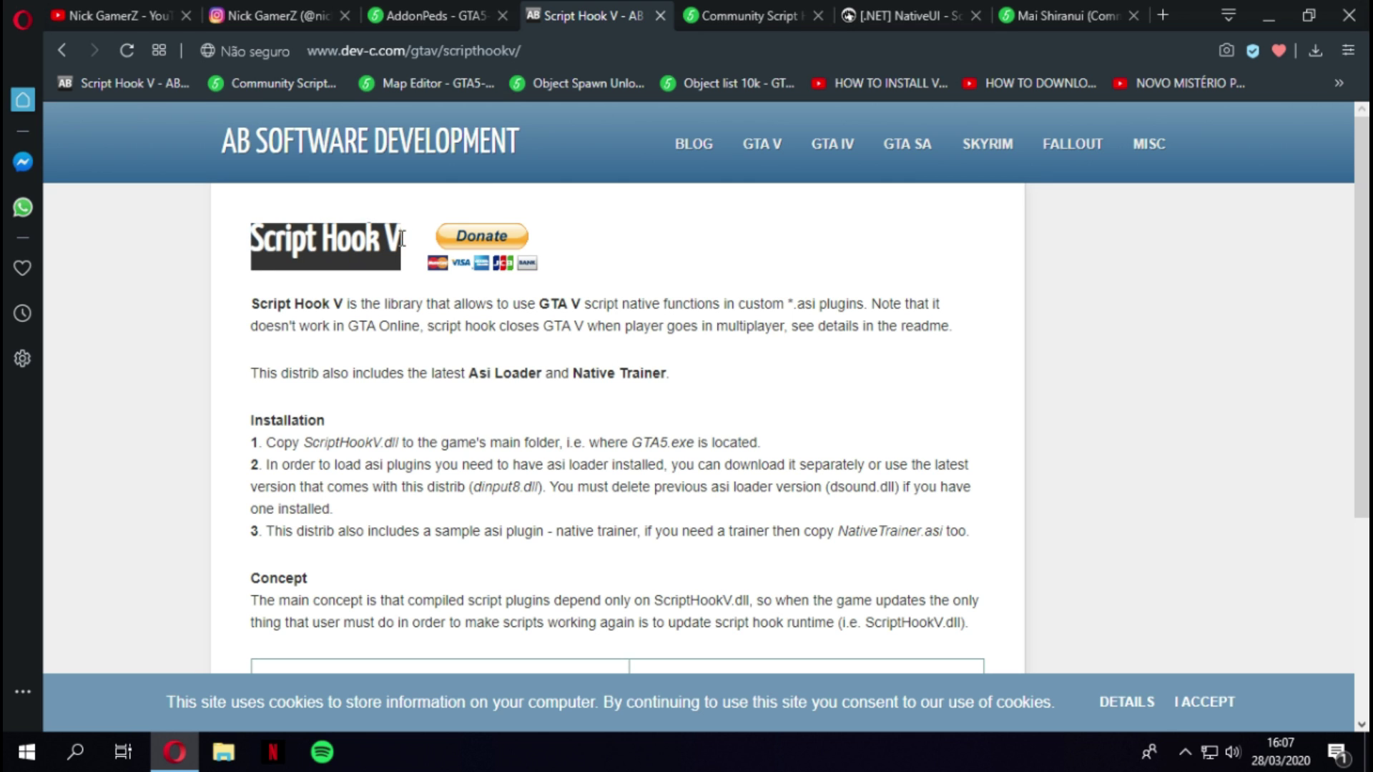
pyautogui.click(729, 10)
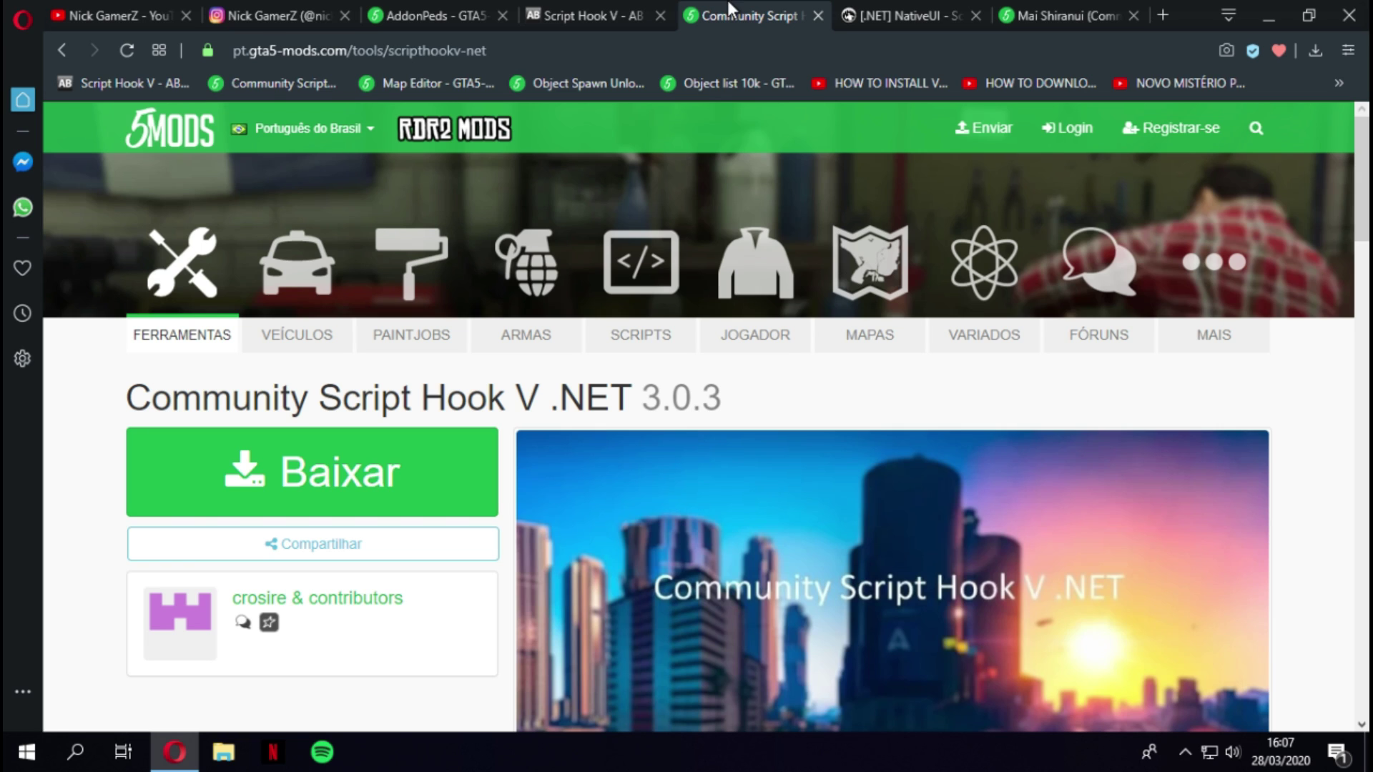
pyautogui.moveTo(152, 404); pyautogui.dragTo(636, 408)
pyautogui.click(858, 16)
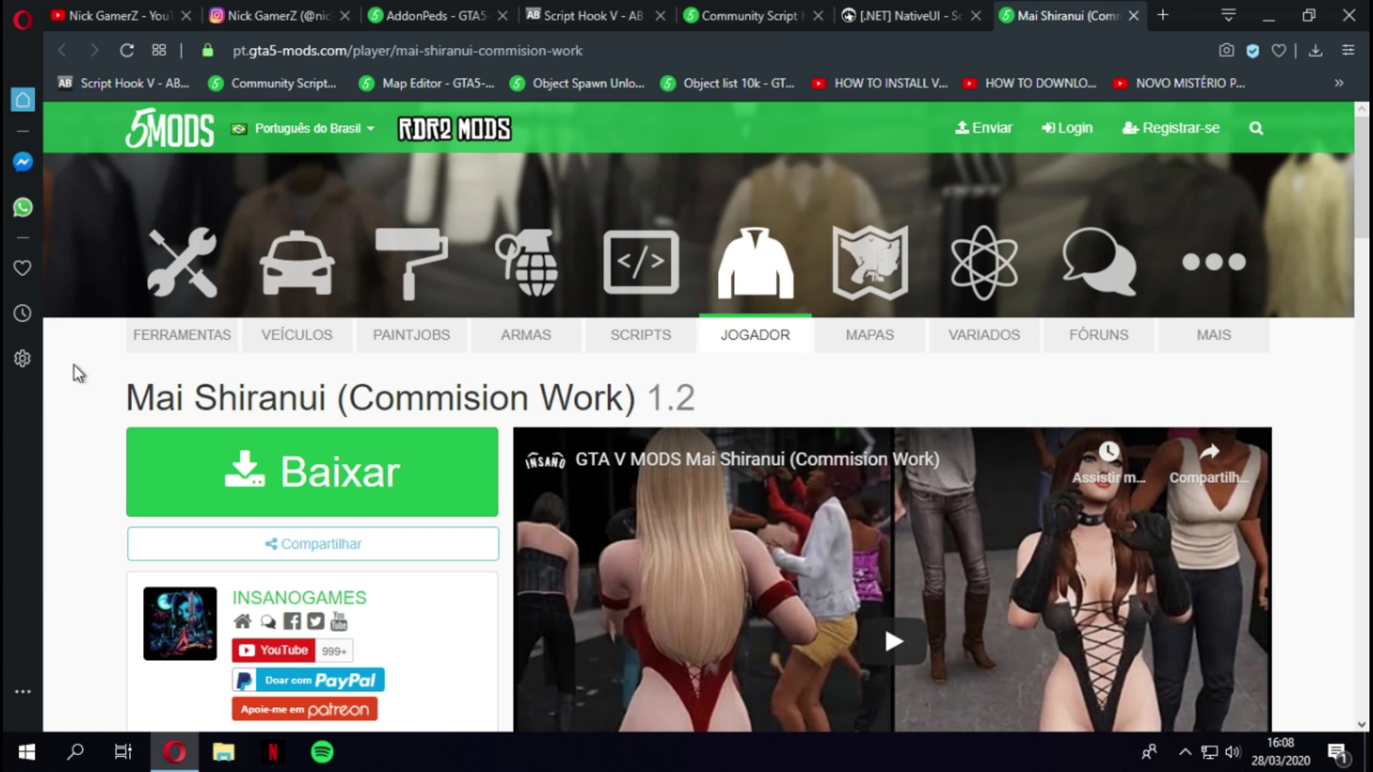
# Step: Examine the Mai Shiranui (Commision Work) mod page, including its description, versions and the author's other mods
pyautogui.scroll(-3, 102, 359)
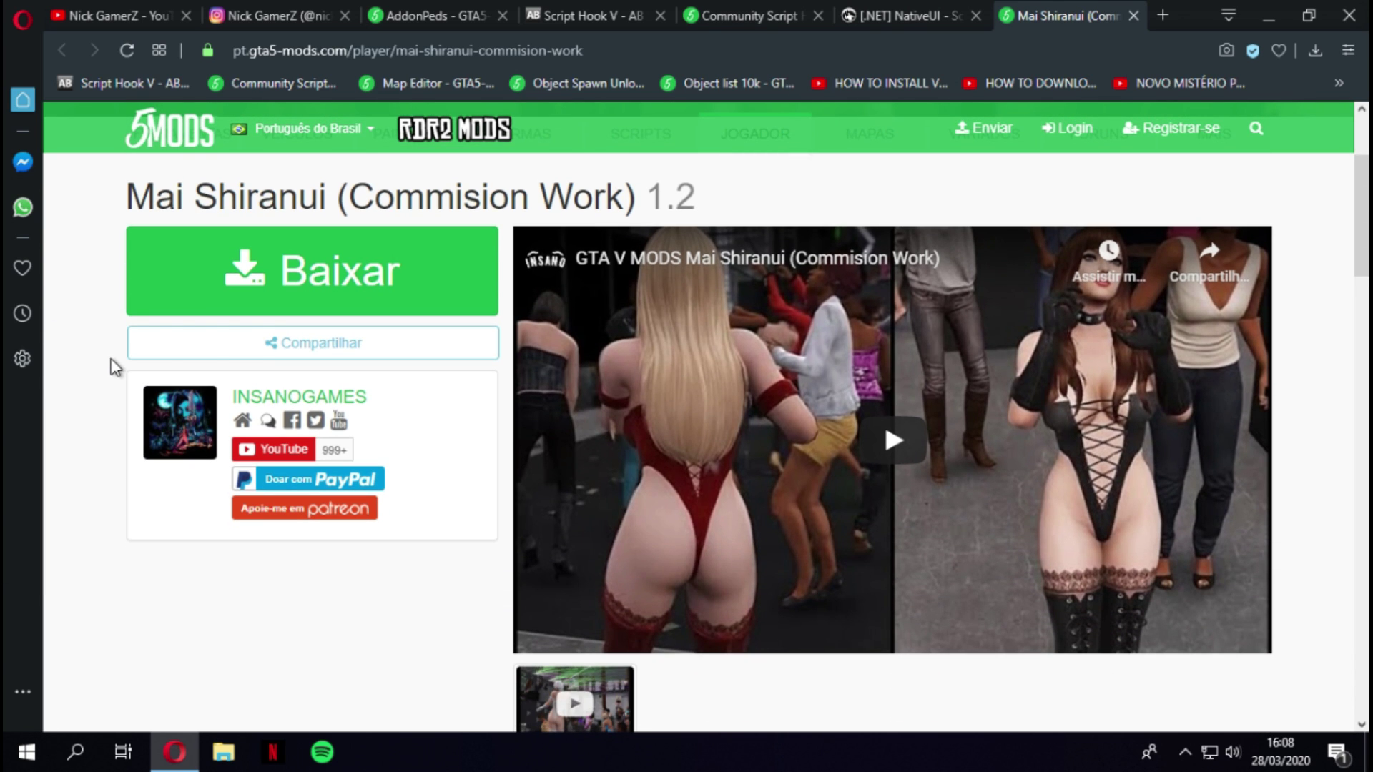
pyautogui.scroll(-4, 118, 368)
pyautogui.scroll(6, 214, 396)
pyautogui.scroll(1, 295, 418)
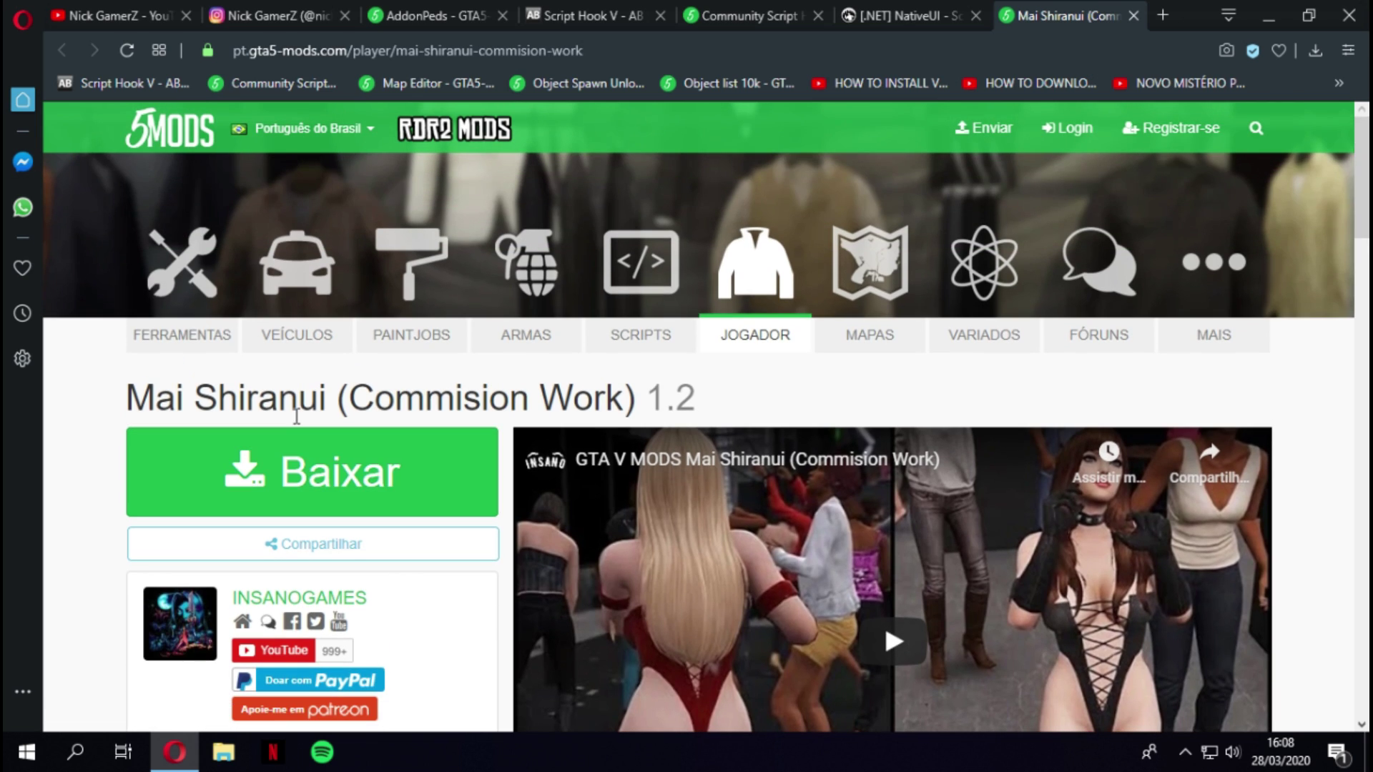
pyautogui.moveTo(136, 397); pyautogui.dragTo(704, 404)
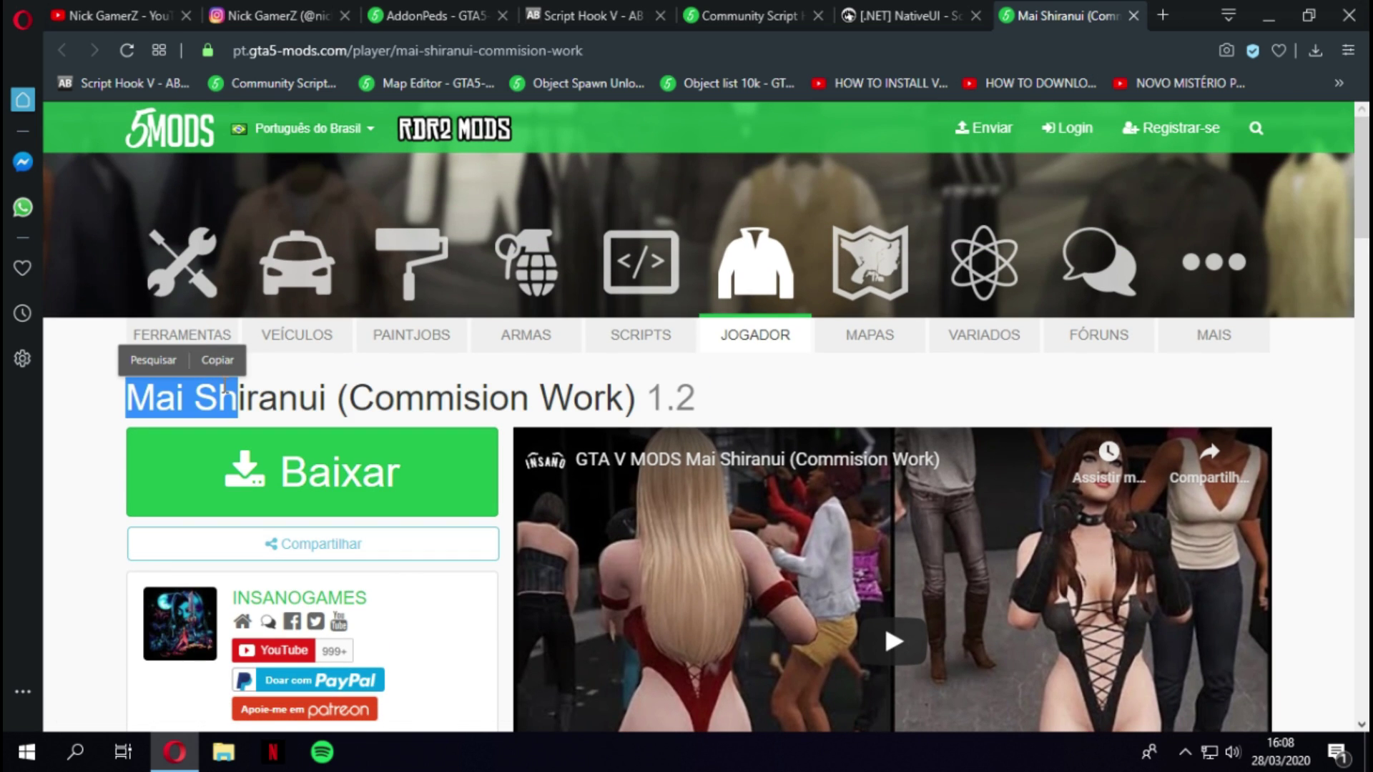
pyautogui.click(103, 497)
pyautogui.scroll(-7, 103, 497)
pyautogui.scroll(-7, 101, 488)
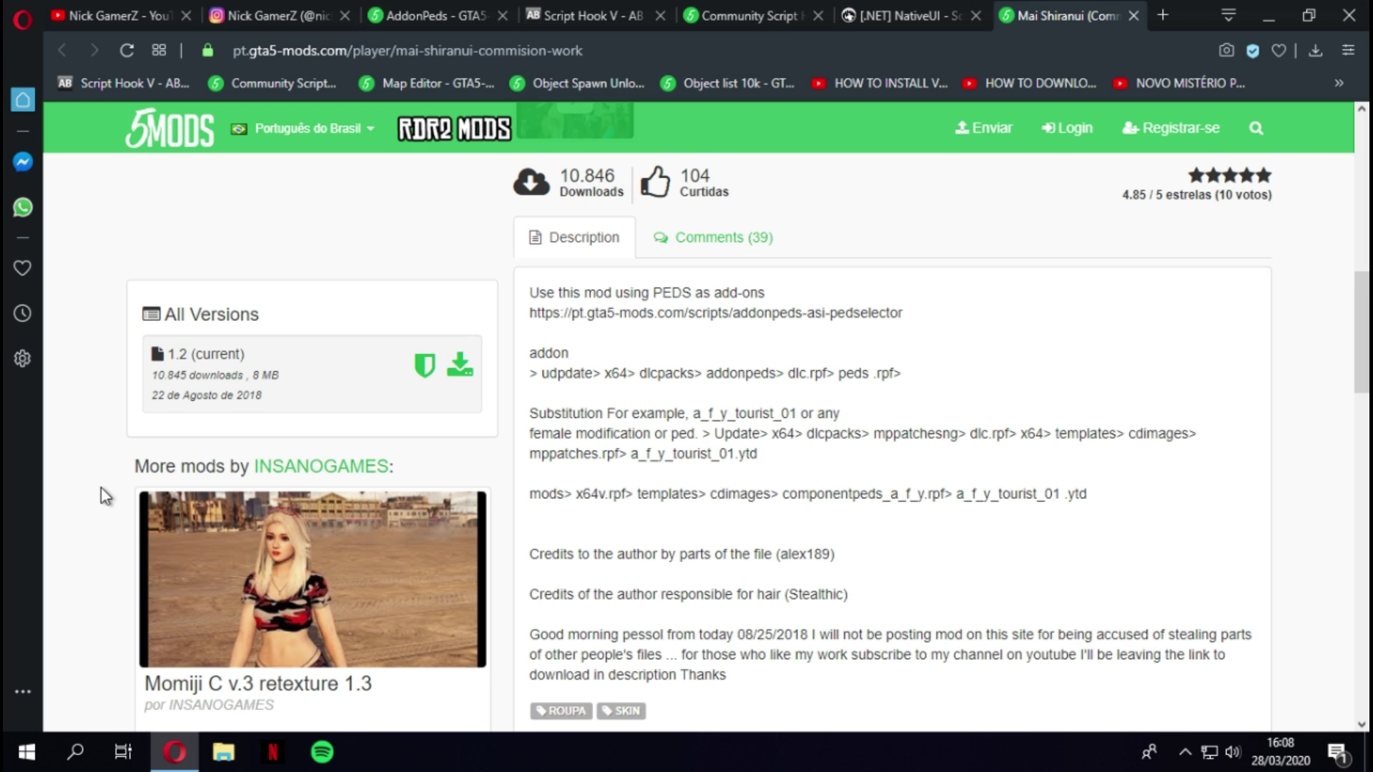
pyautogui.scroll(-5, 114, 535)
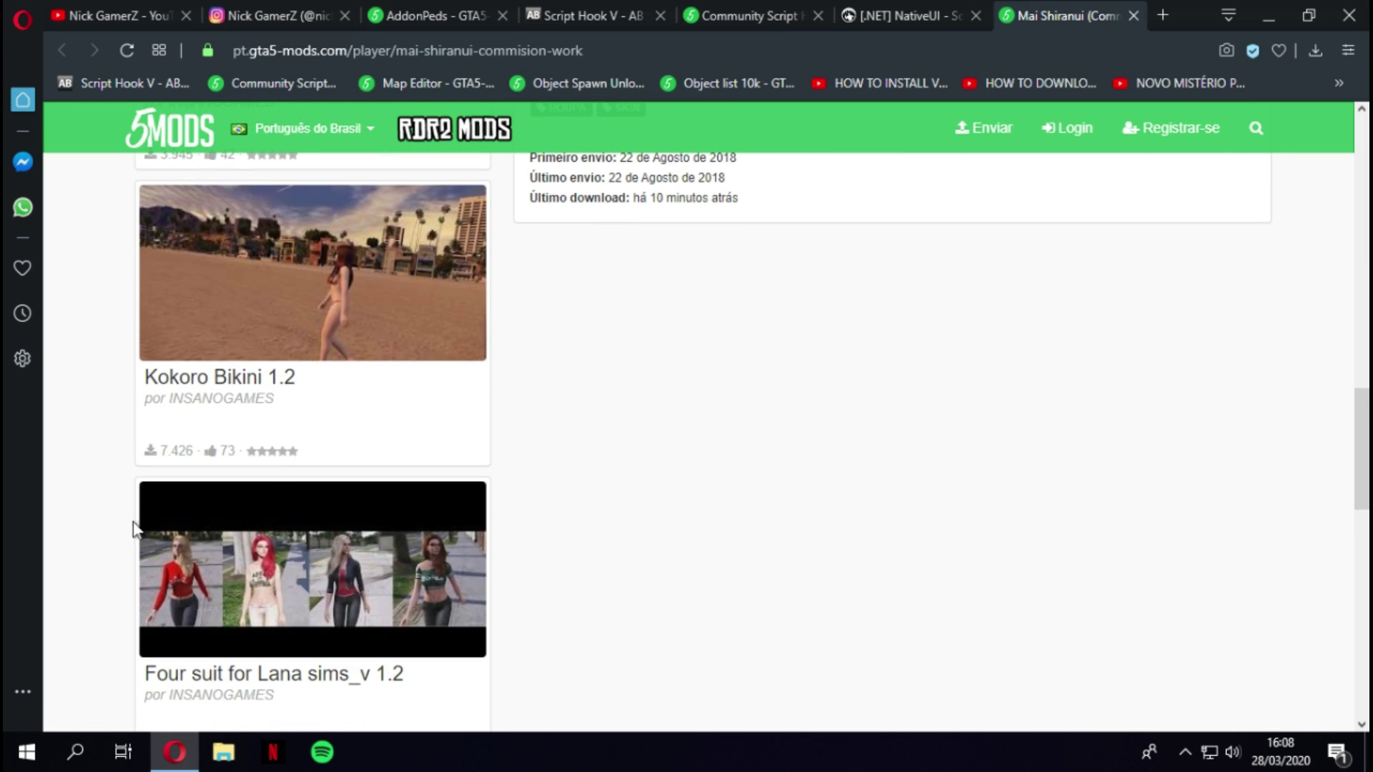
pyautogui.scroll(-3, 122, 539)
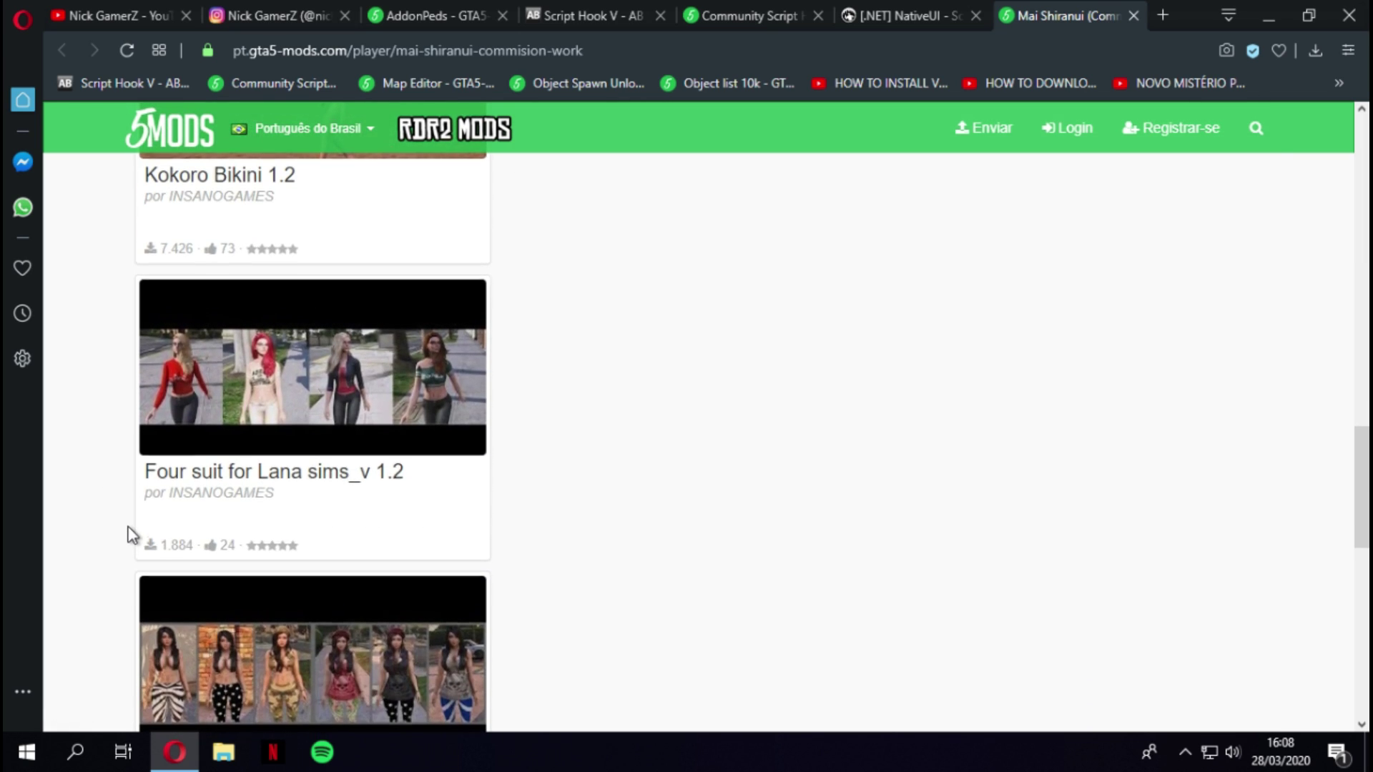
pyautogui.scroll(-3, 129, 534)
pyautogui.scroll(20, 134, 529)
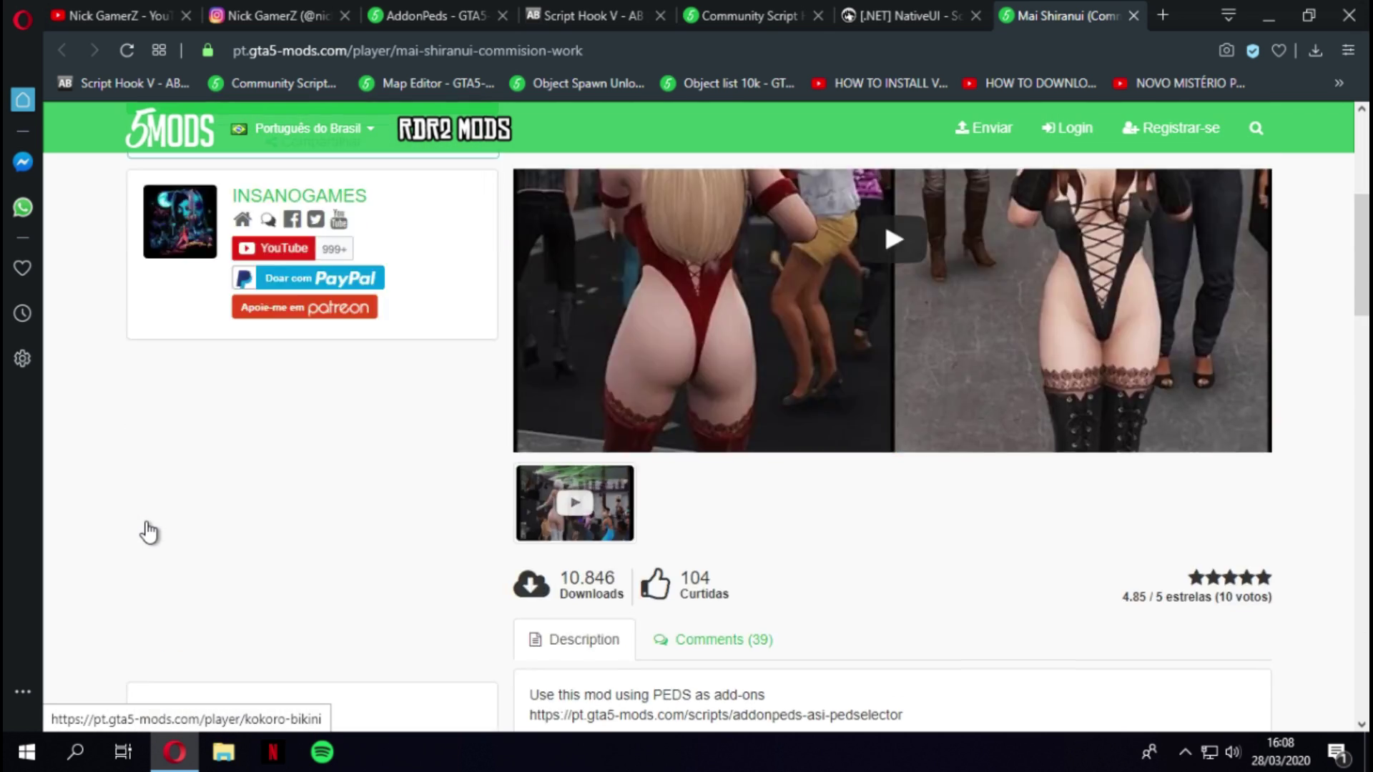
pyautogui.scroll(1, 144, 517)
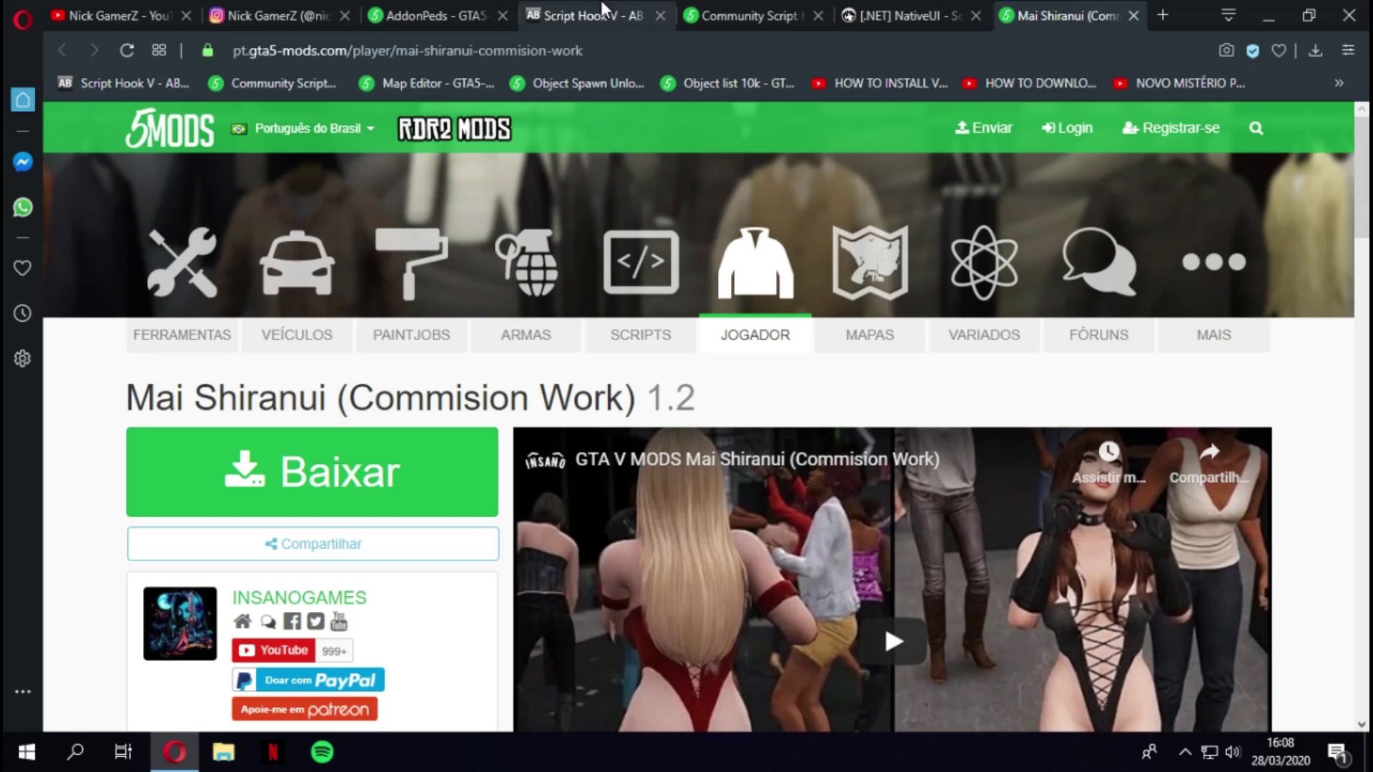
# Step: Recheck the AddonPeds and Script Hook V pages, minimize the browser and open the PEDS desktop folder holding the downloaded archives
pyautogui.click(480, 6)
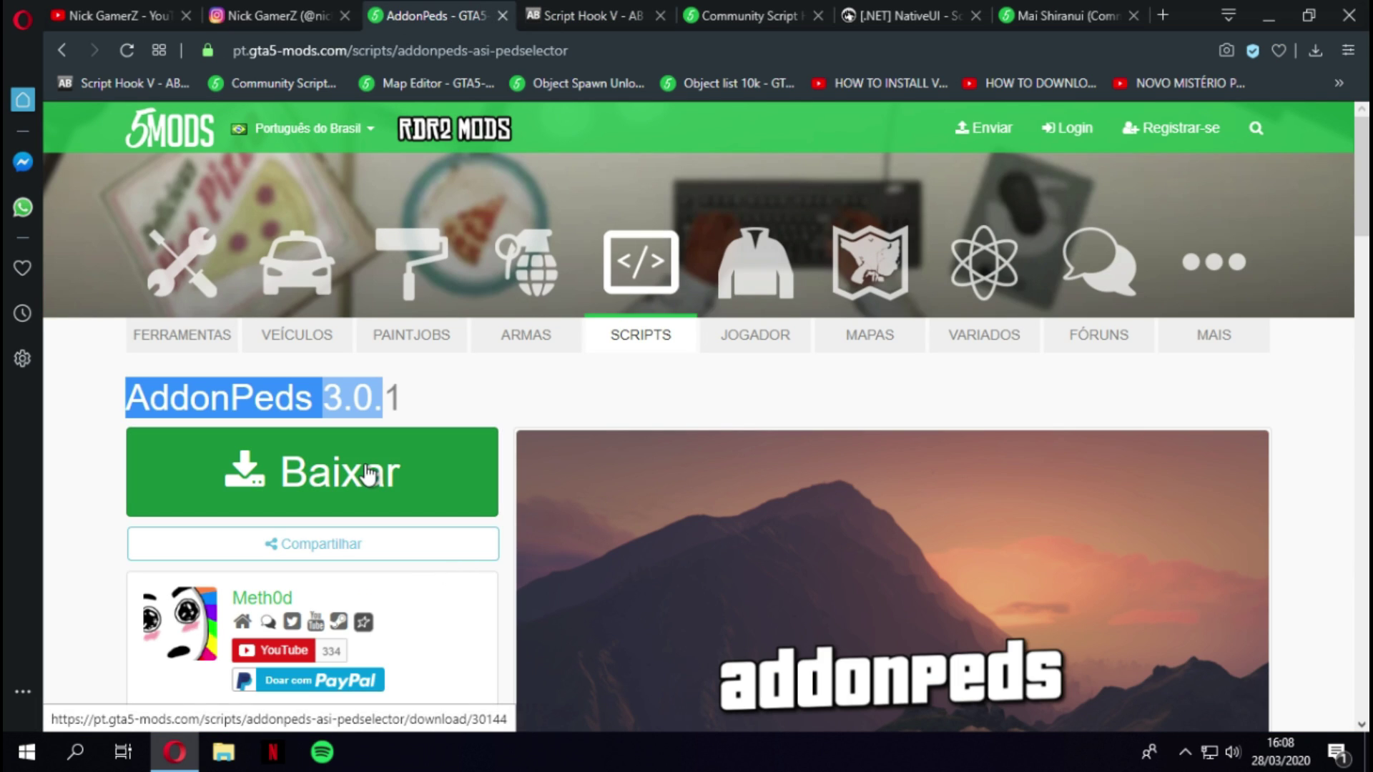
pyautogui.click(565, 16)
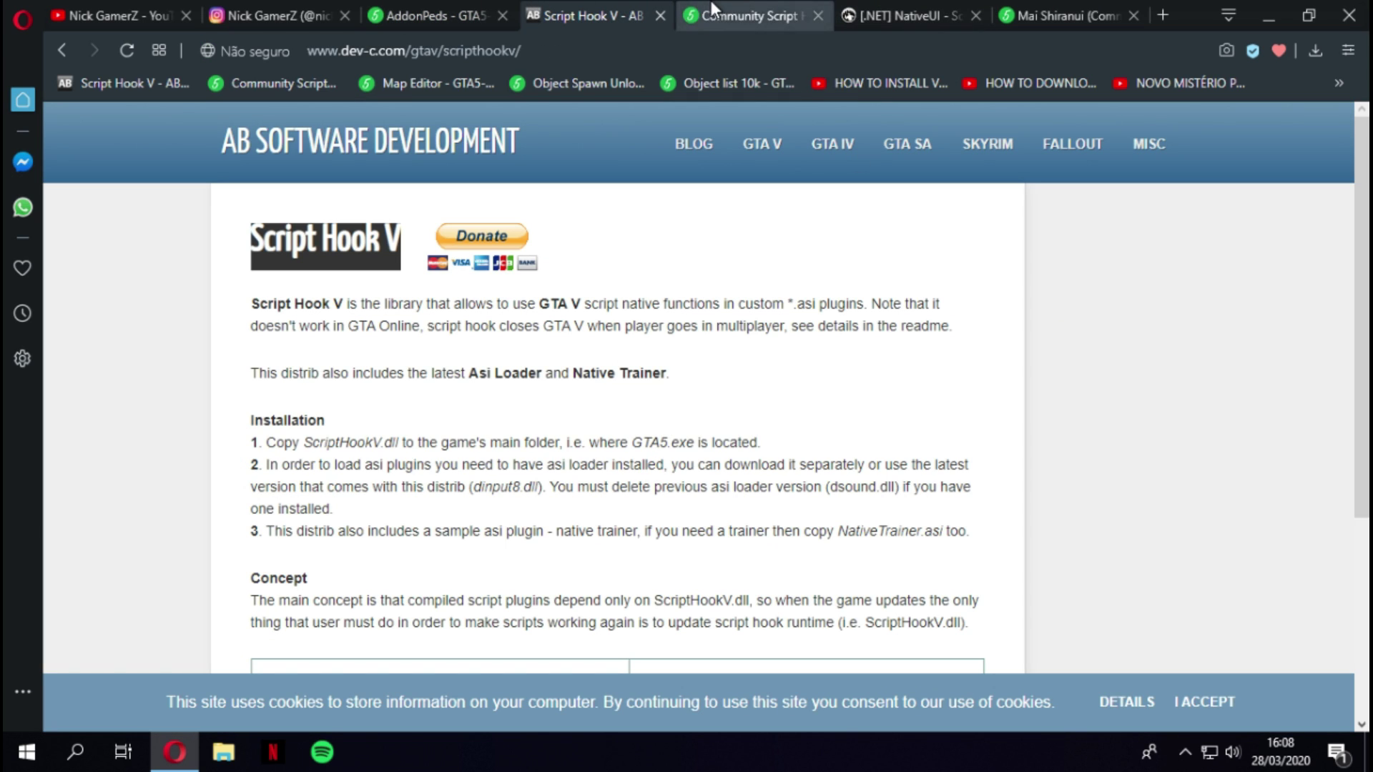
pyautogui.click(1264, 12)
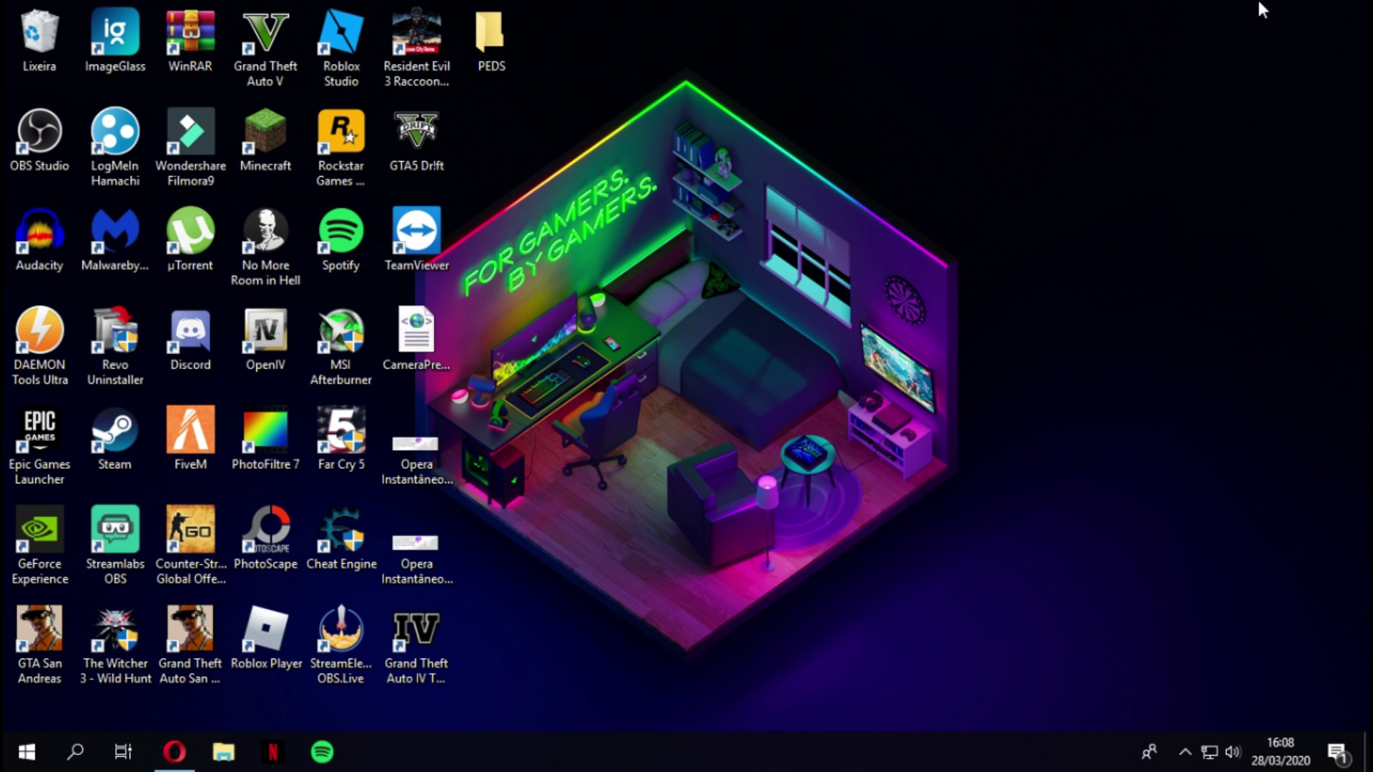
pyautogui.doubleClick(491, 37)
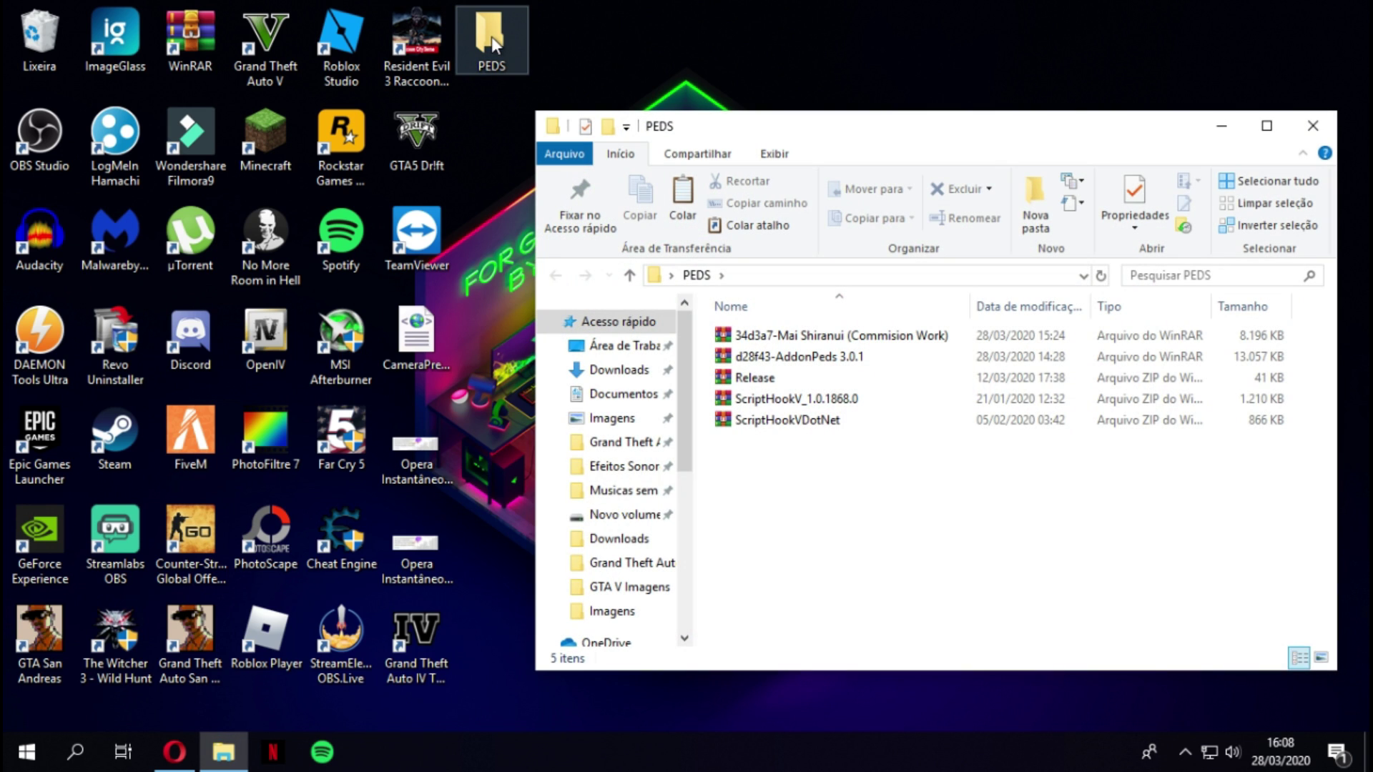
pyautogui.click(793, 336)
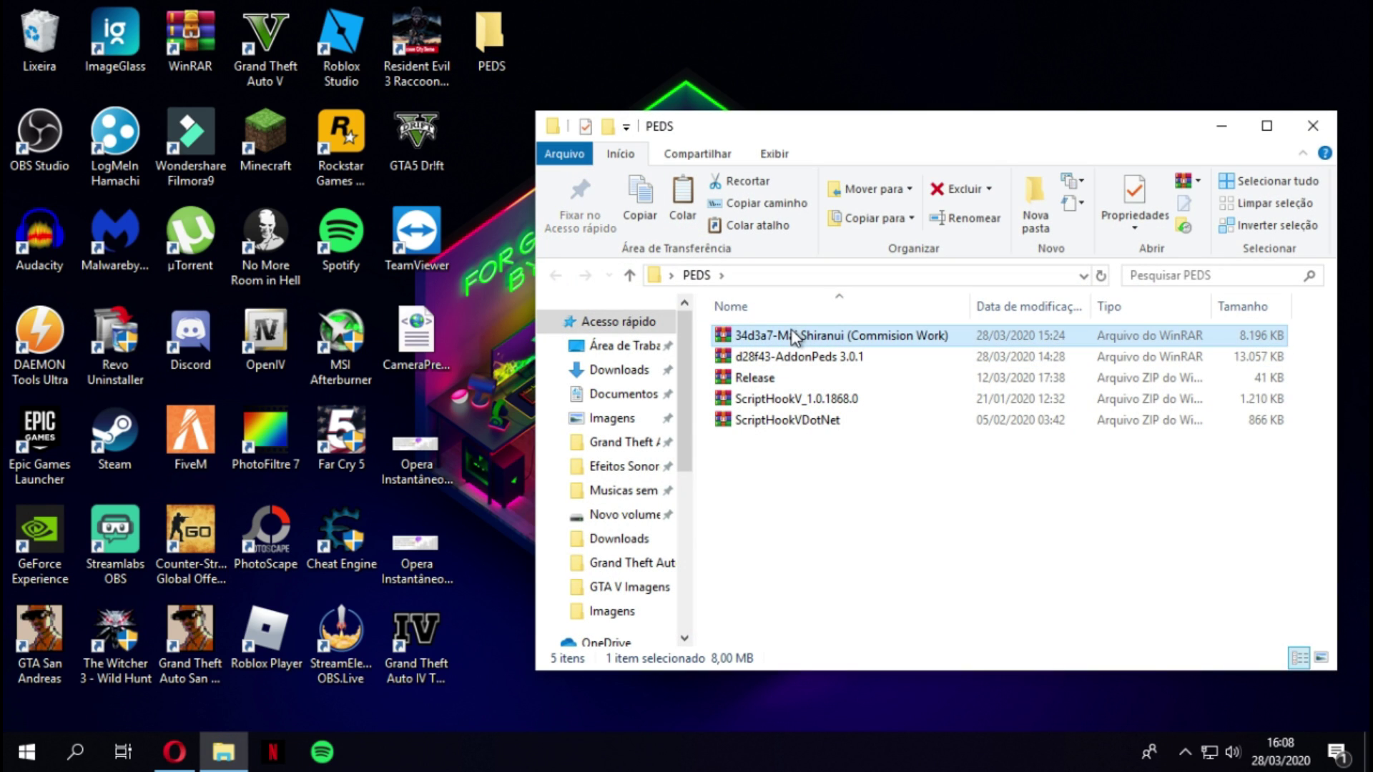
pyautogui.click(808, 362)
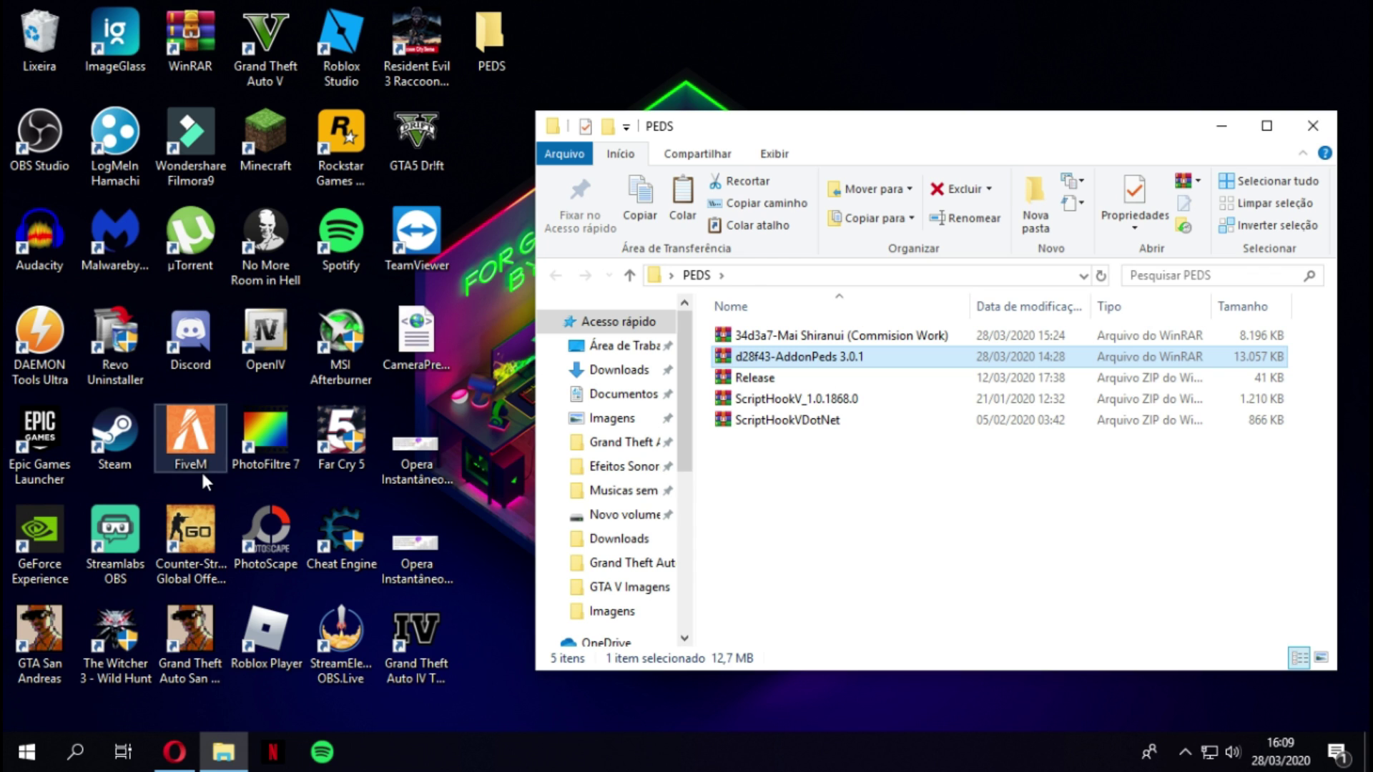
# Step: Switch to Steam, open the local files folder of Grand Theft Auto V from the game's properties, and close Steam
pyautogui.doubleClick(123, 465)
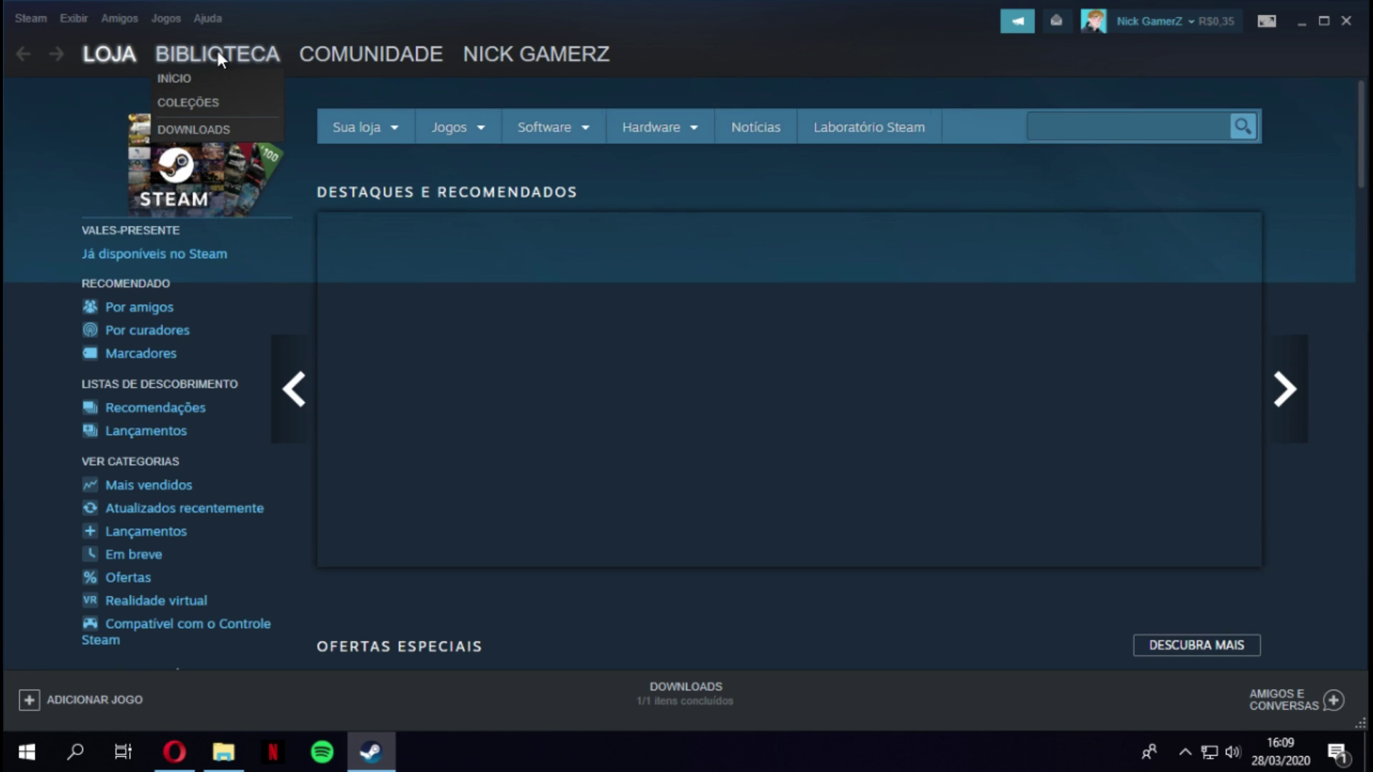
pyautogui.click(216, 52)
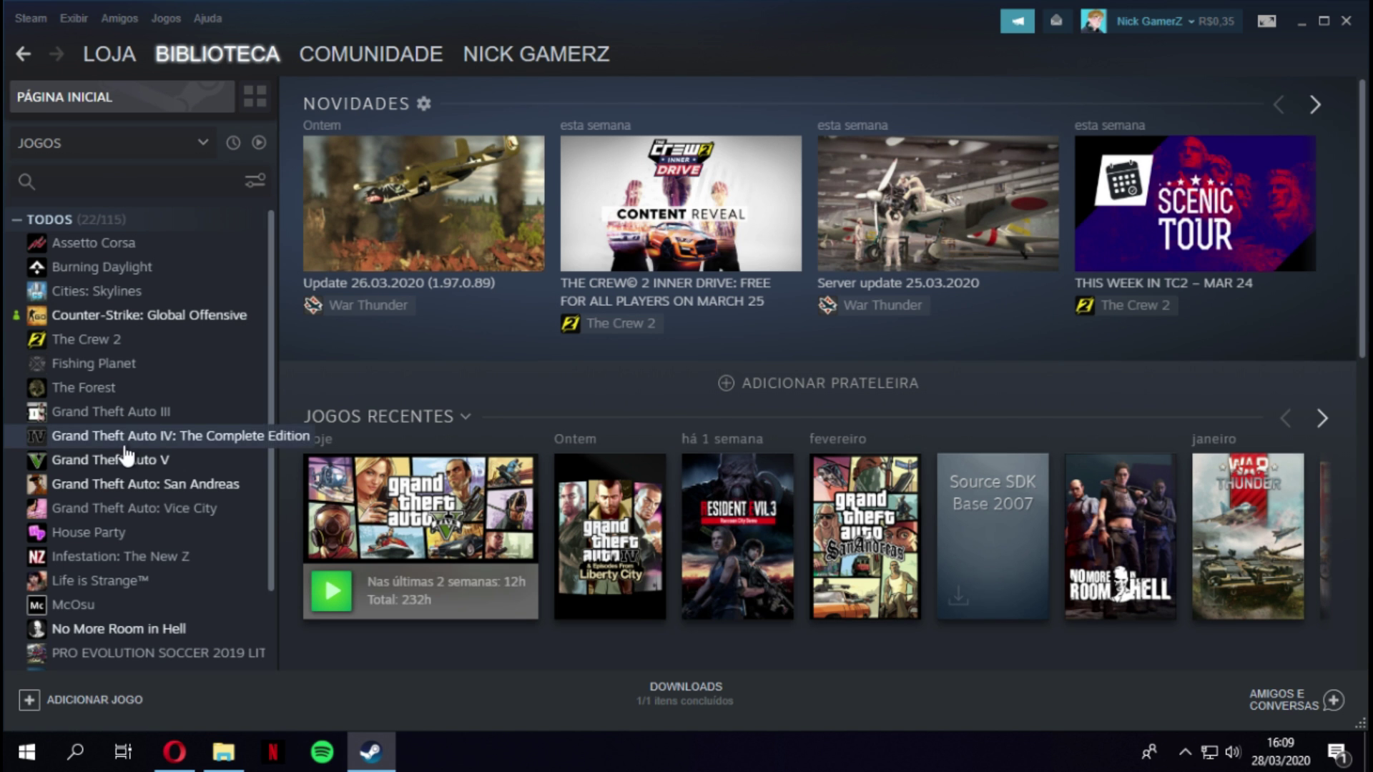
pyautogui.click(115, 460)
pyautogui.rightClick(124, 459)
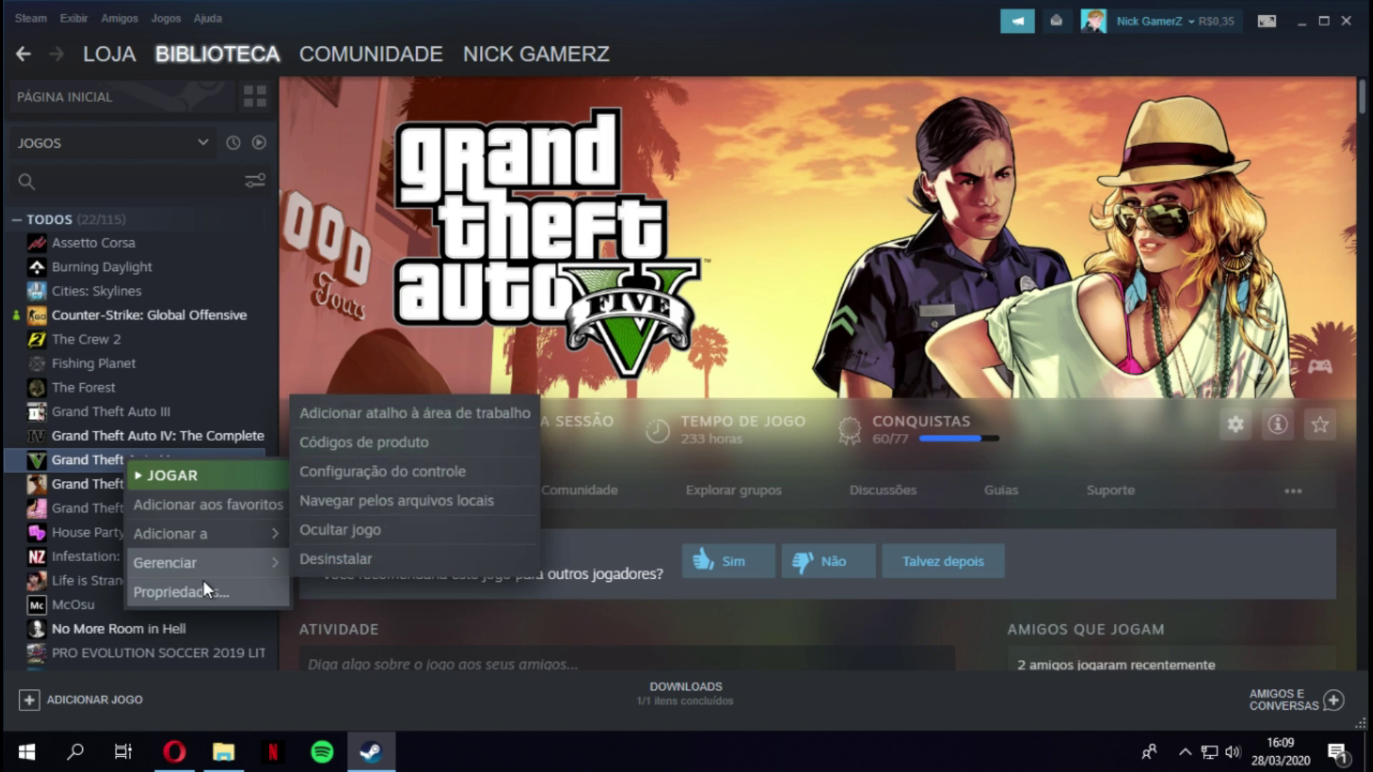
pyautogui.click(201, 591)
pyautogui.click(592, 72)
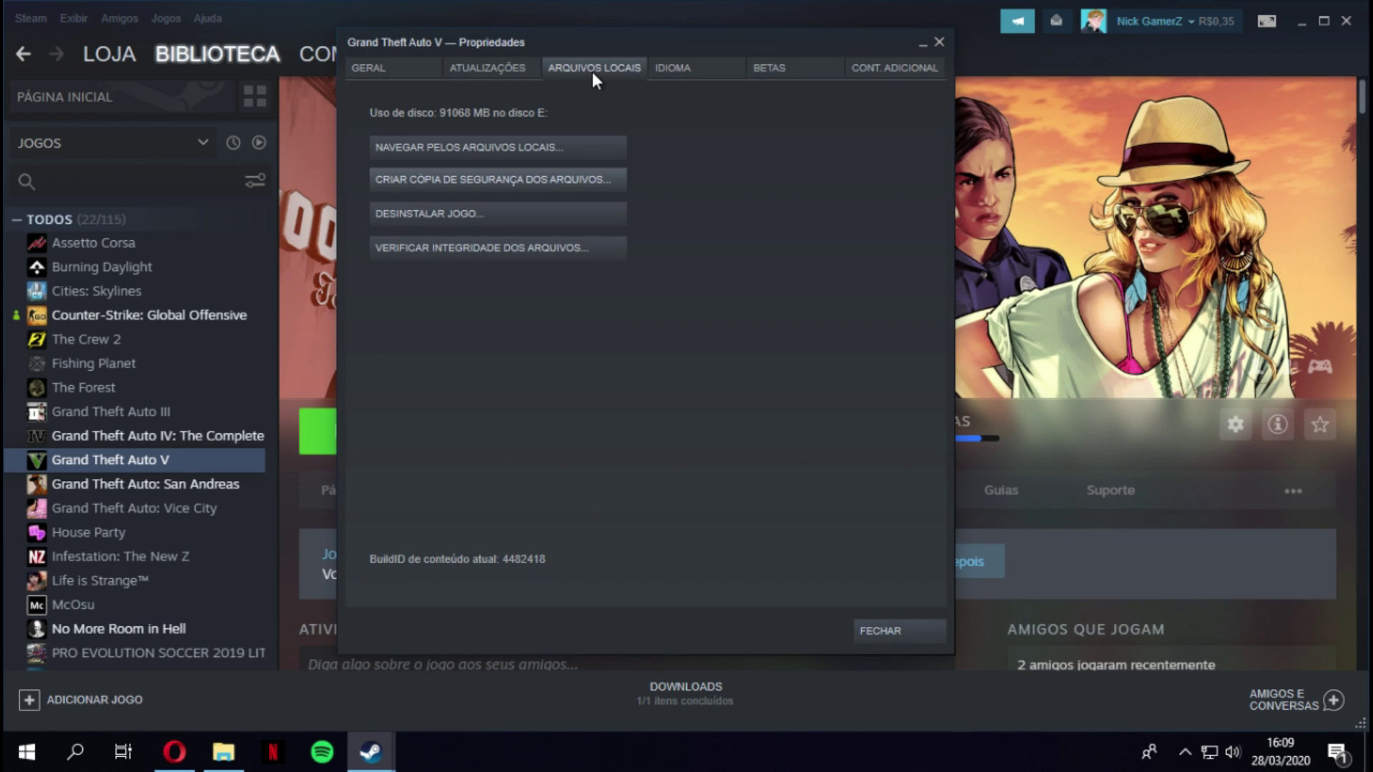
pyautogui.click(551, 145)
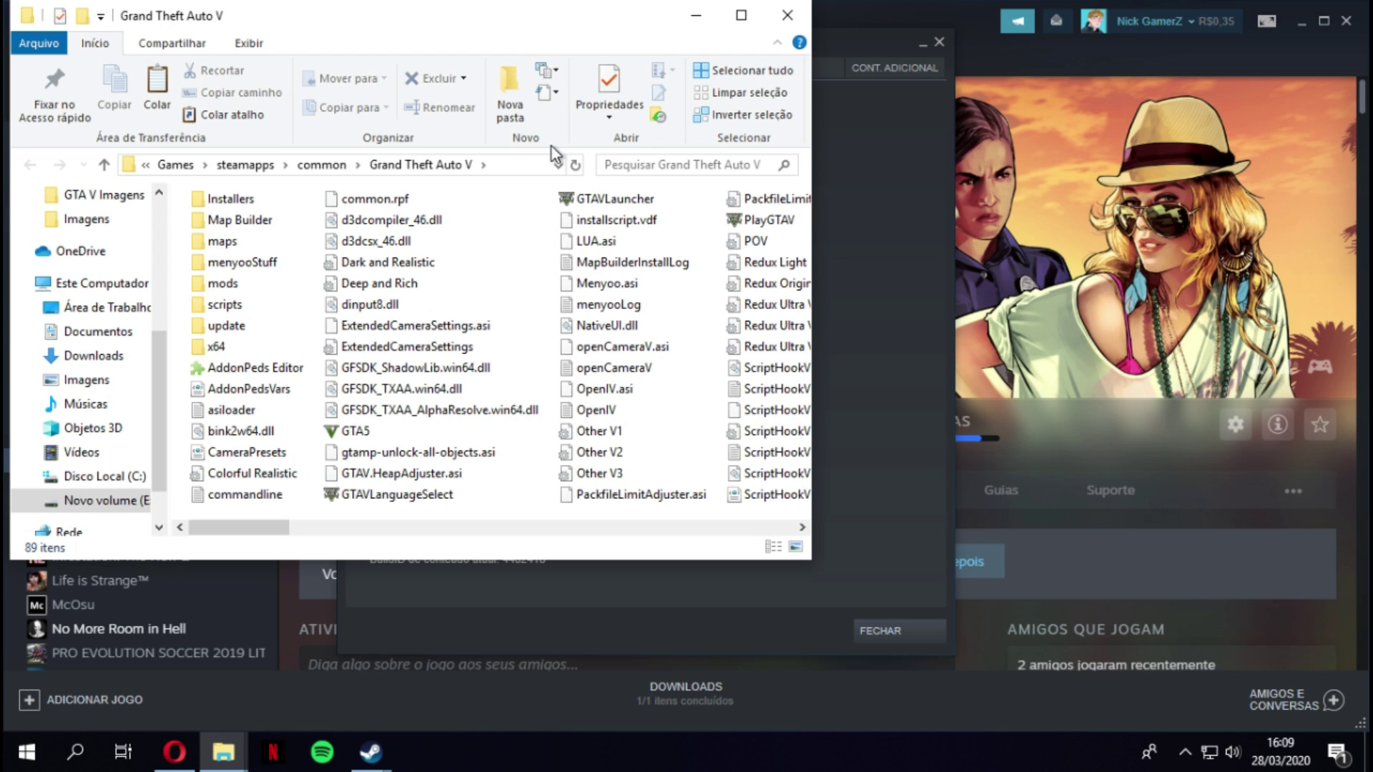
pyautogui.click(939, 42)
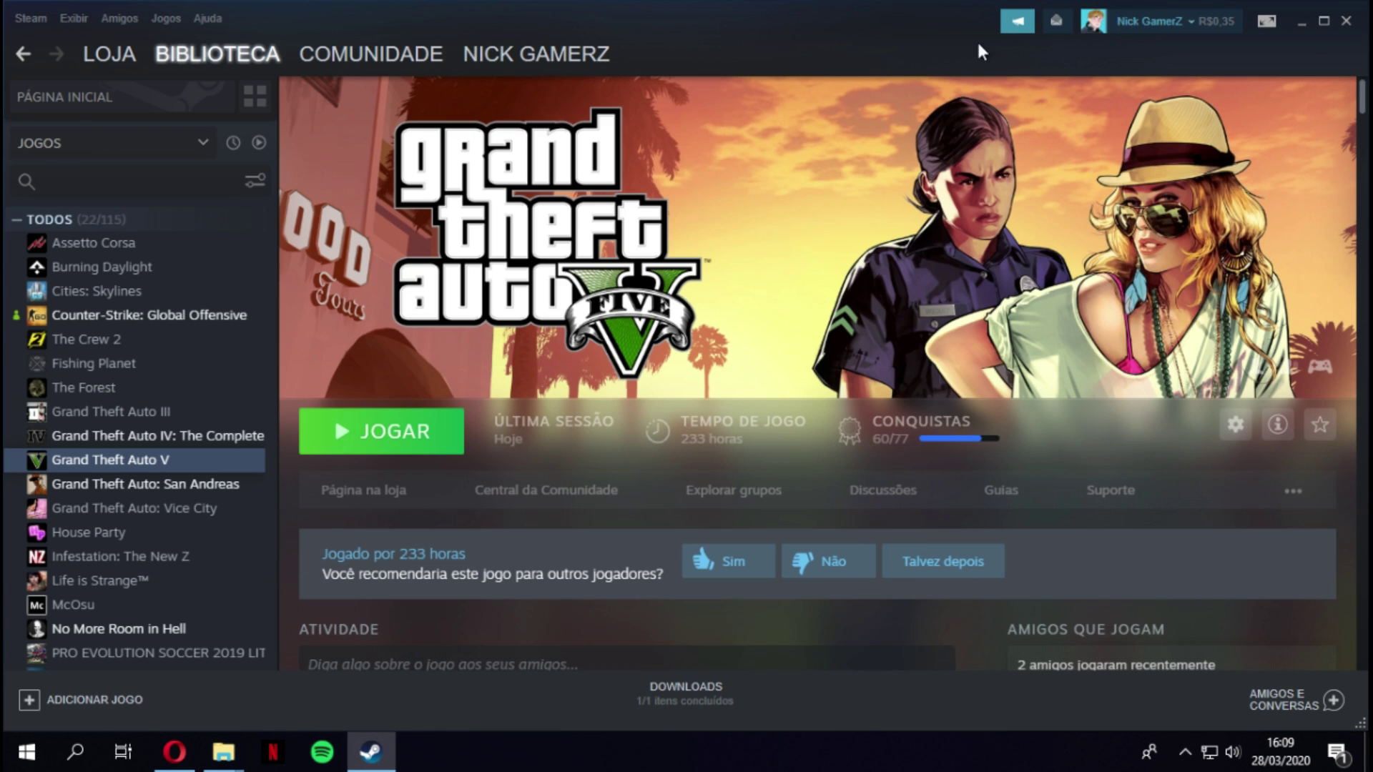
pyautogui.click(1347, 22)
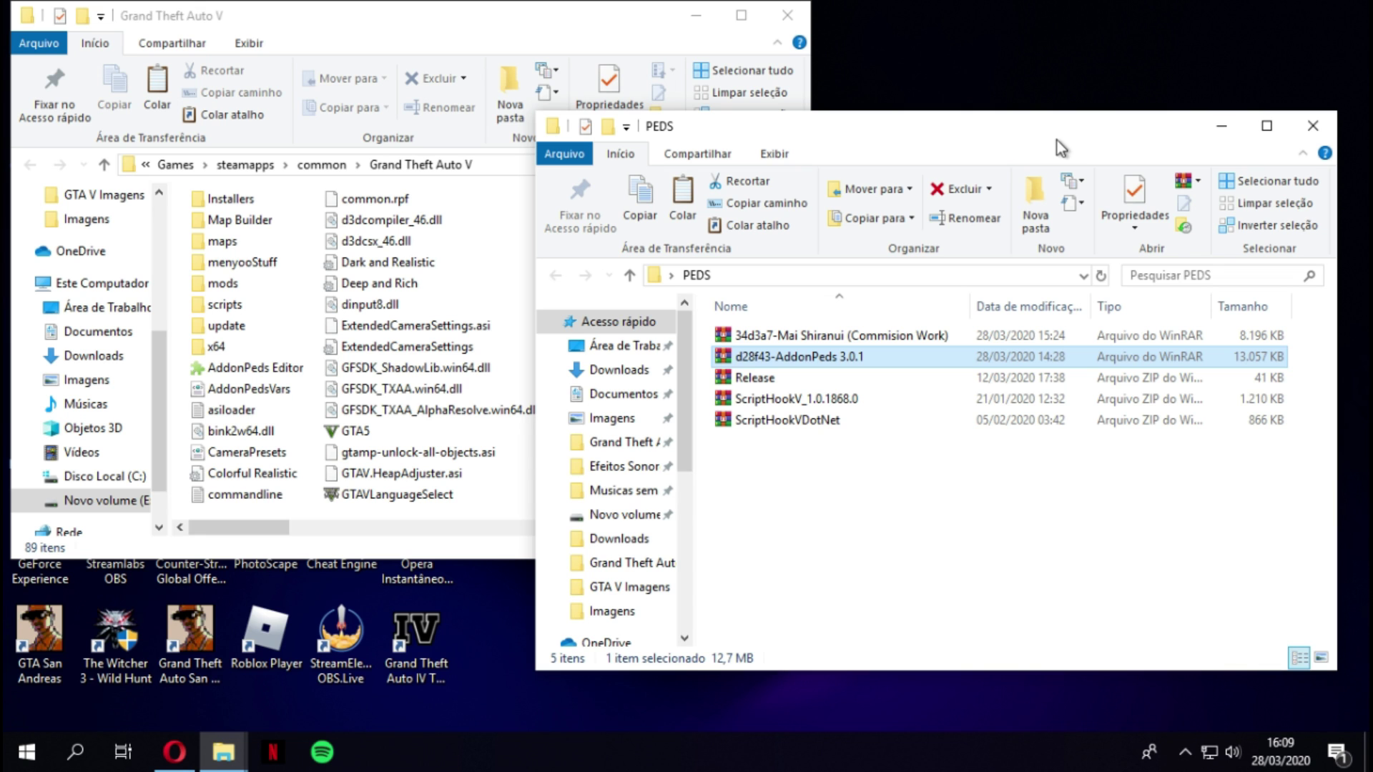
# Step: Extract the six ScriptHookVDotNet xml, dll, ini and asi files from ScriptHookVDotNet.zip into the Grand Theft Auto V folder, replacing existing files
pyautogui.doubleClick(818, 424)
pyautogui.click(1030, 248)
pyautogui.keyDown('shift'); pyautogui.click(1061, 344); pyautogui.keyUp('shift')
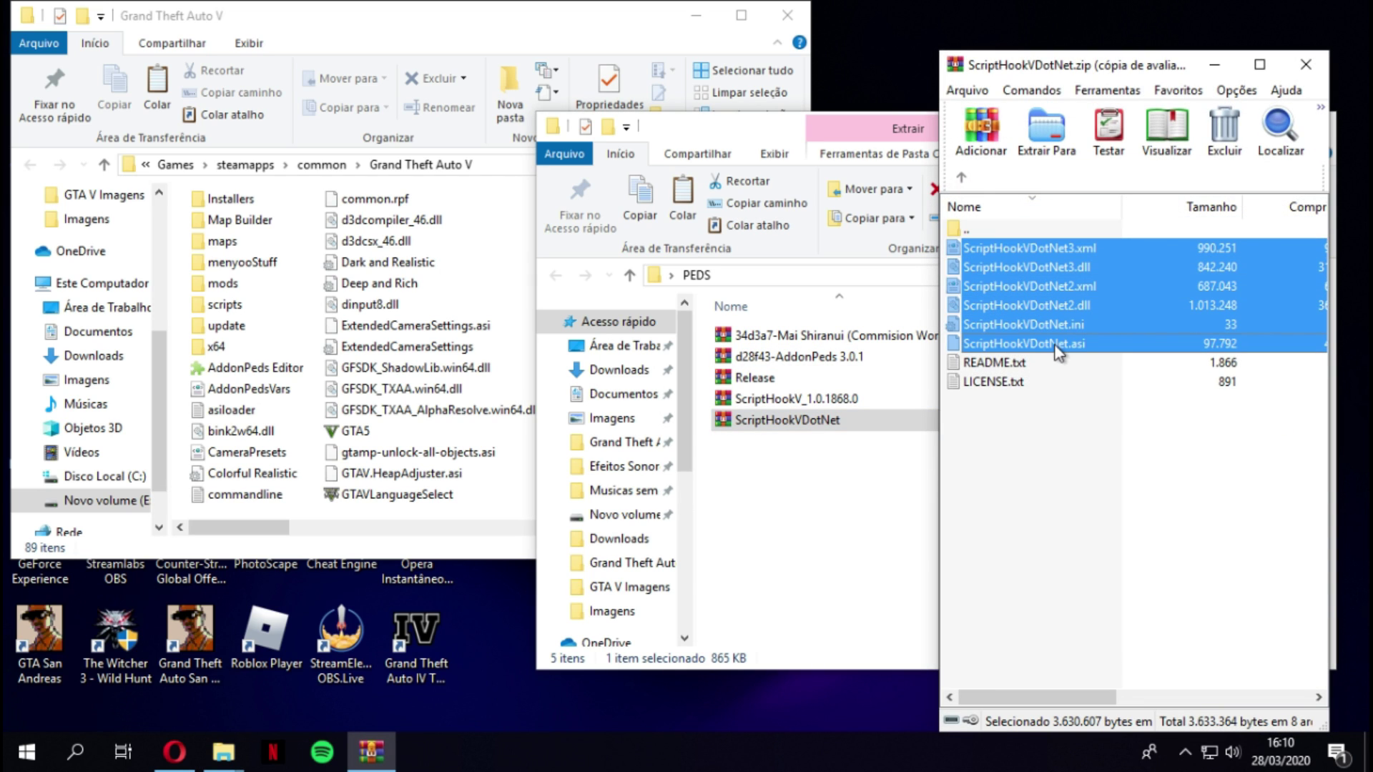
pyautogui.moveTo(1127, 321); pyautogui.dragTo(463, 507)
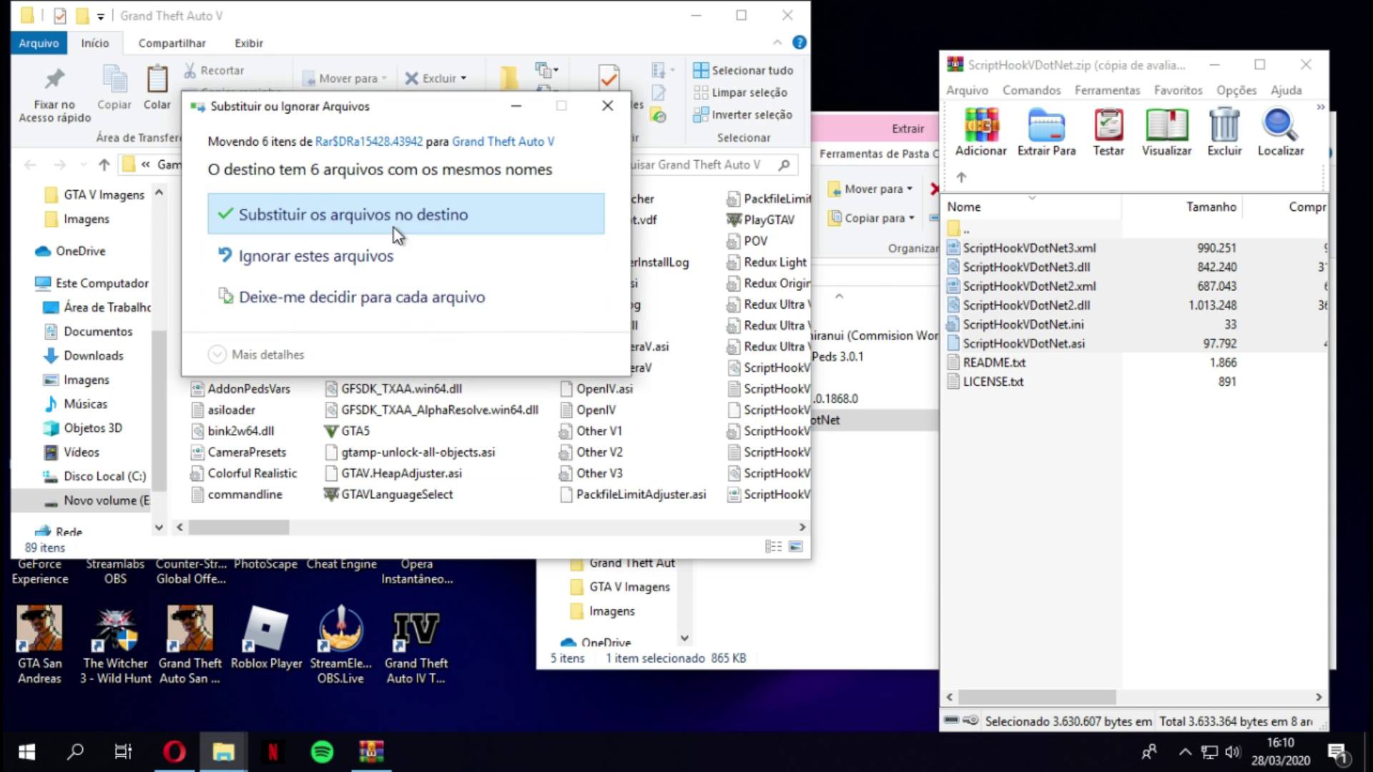
pyautogui.click(393, 228)
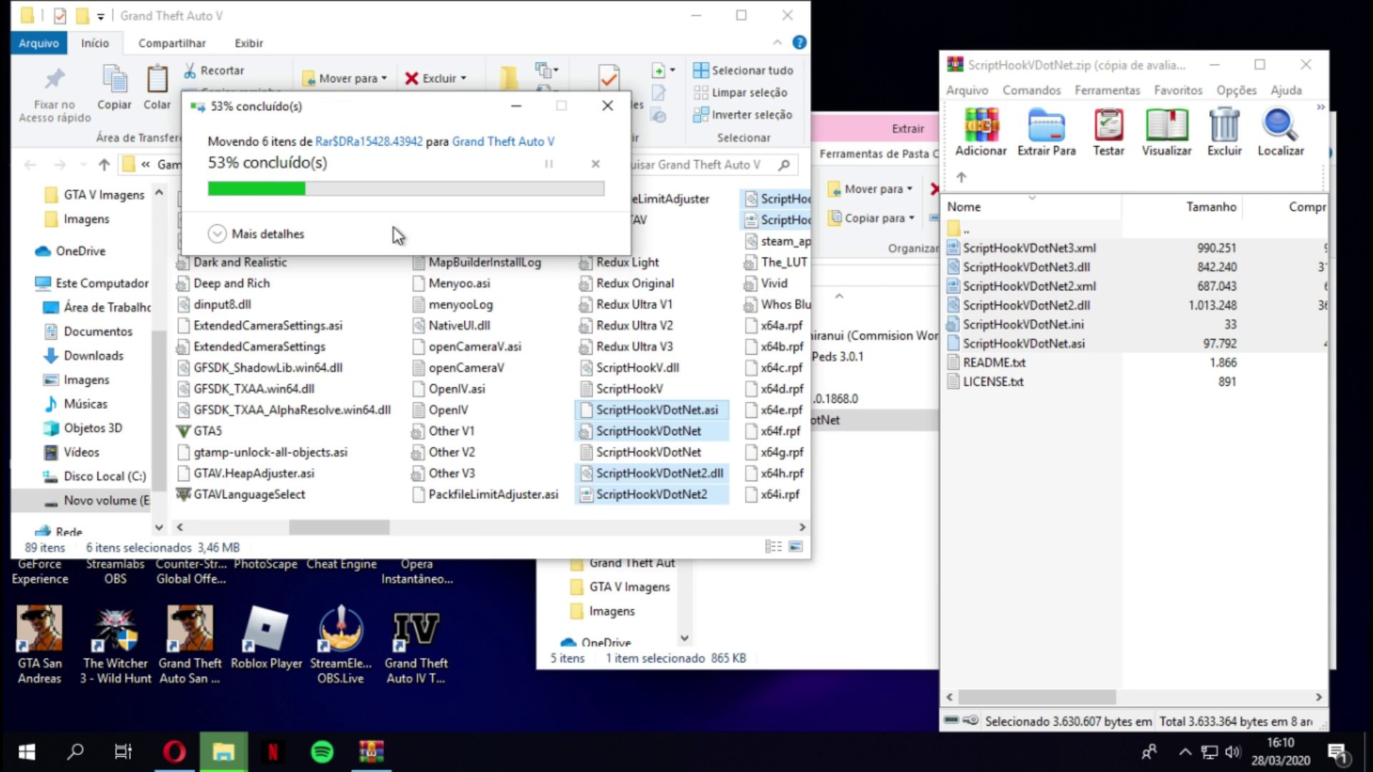
pyautogui.click(1306, 64)
# Step: Extract ScriptHookV.dll and dinput8.dll from the bin folder of ScriptHookV_1.0.1868.0.zip into the Grand Theft Auto V folder, replacing existing files
pyautogui.click(1051, 150)
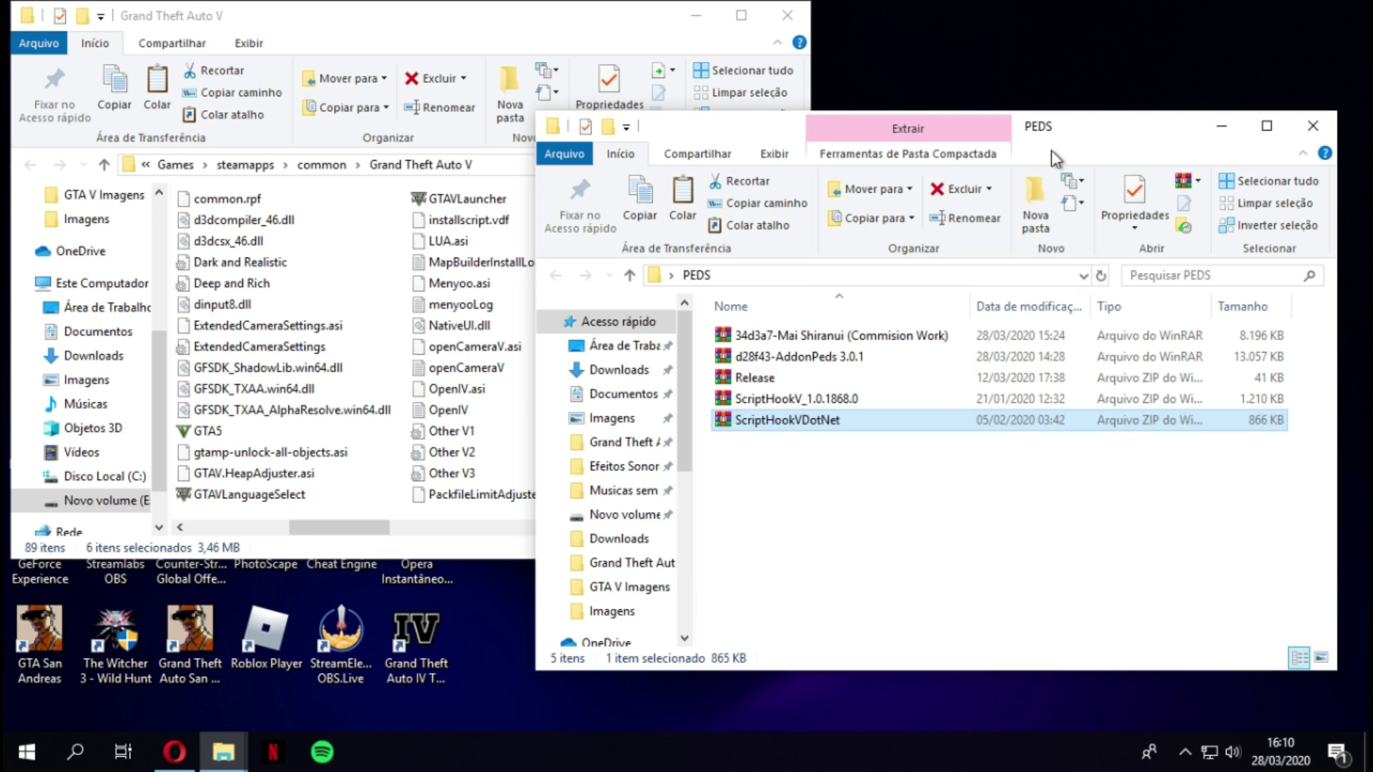
pyautogui.doubleClick(810, 402)
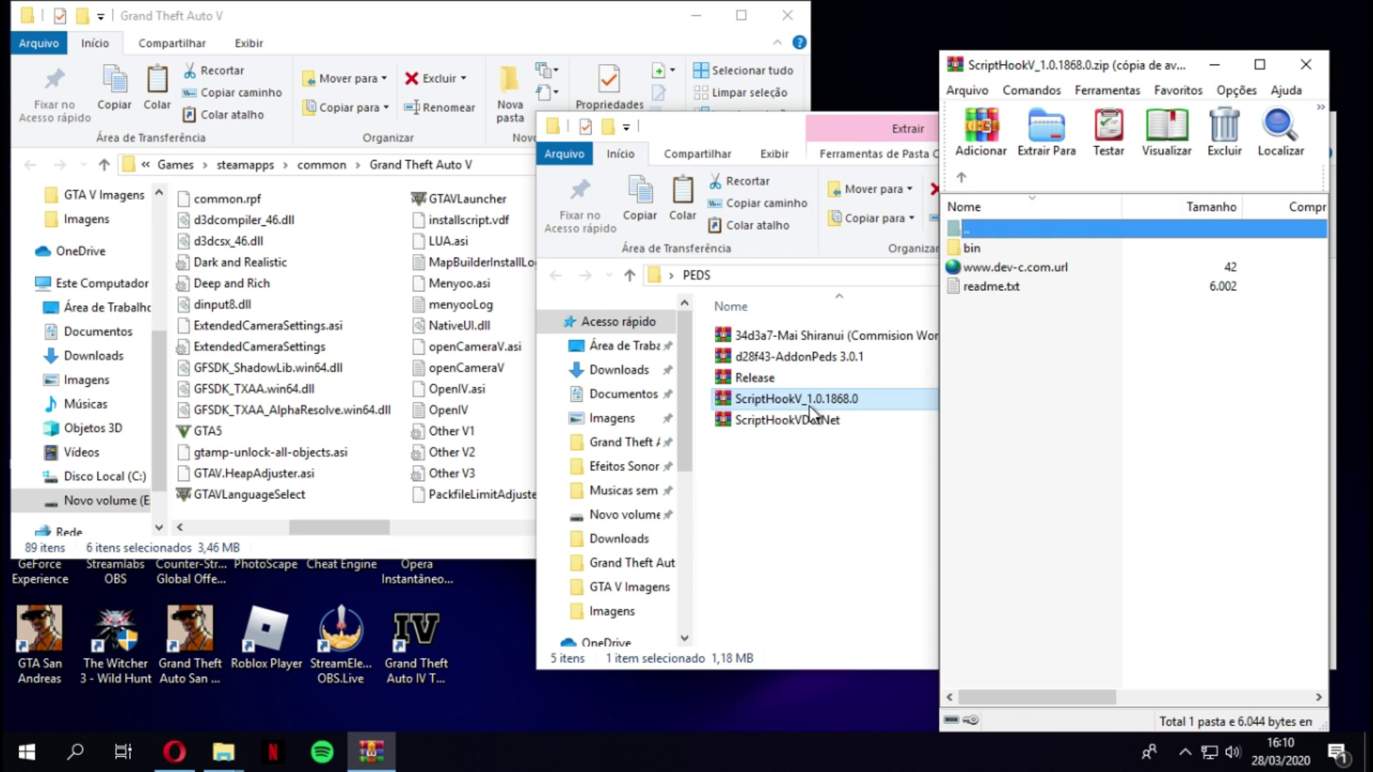
pyautogui.click(1007, 249)
pyautogui.doubleClick(1007, 248)
pyautogui.click(1007, 249)
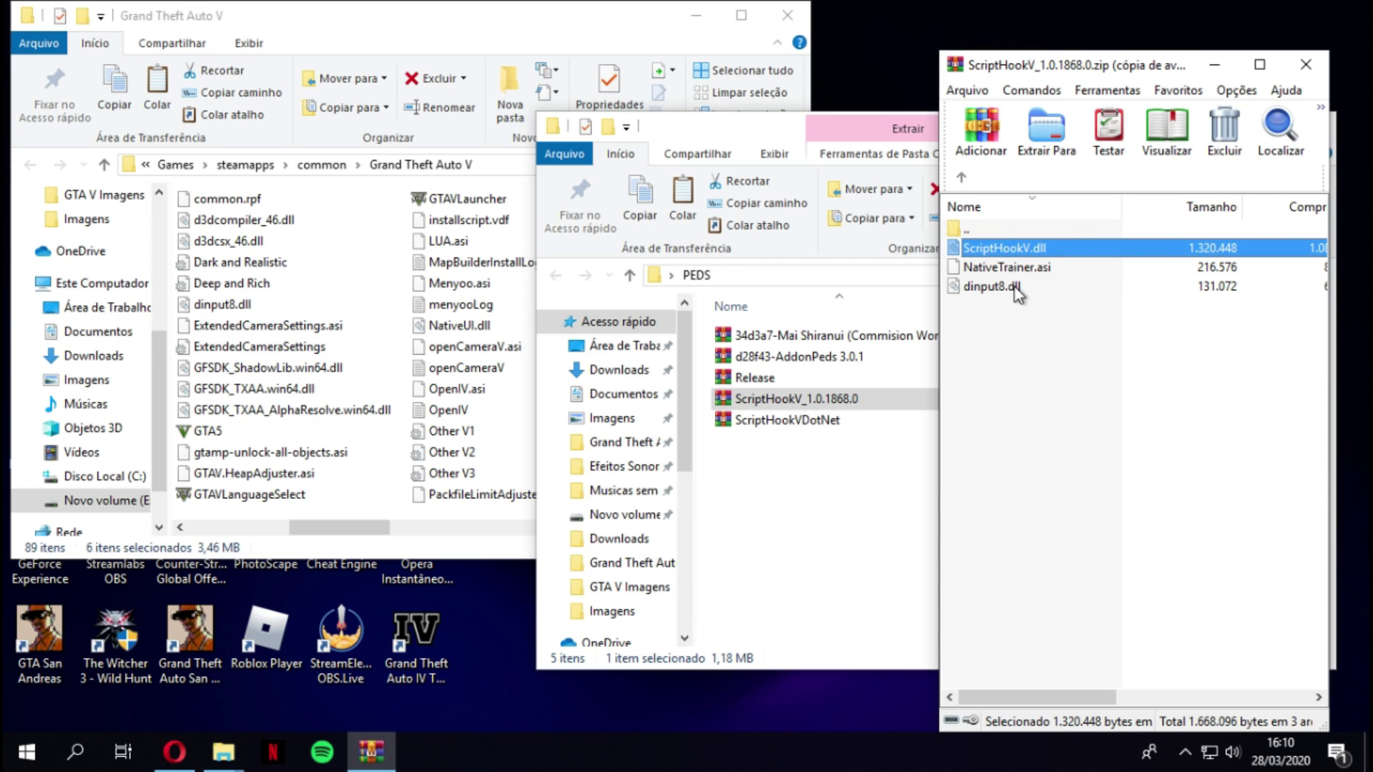
pyautogui.keyDown('ctrl'); pyautogui.click(1019, 286); pyautogui.keyUp('ctrl')
pyautogui.moveTo(1044, 256); pyautogui.dragTo(374, 443)
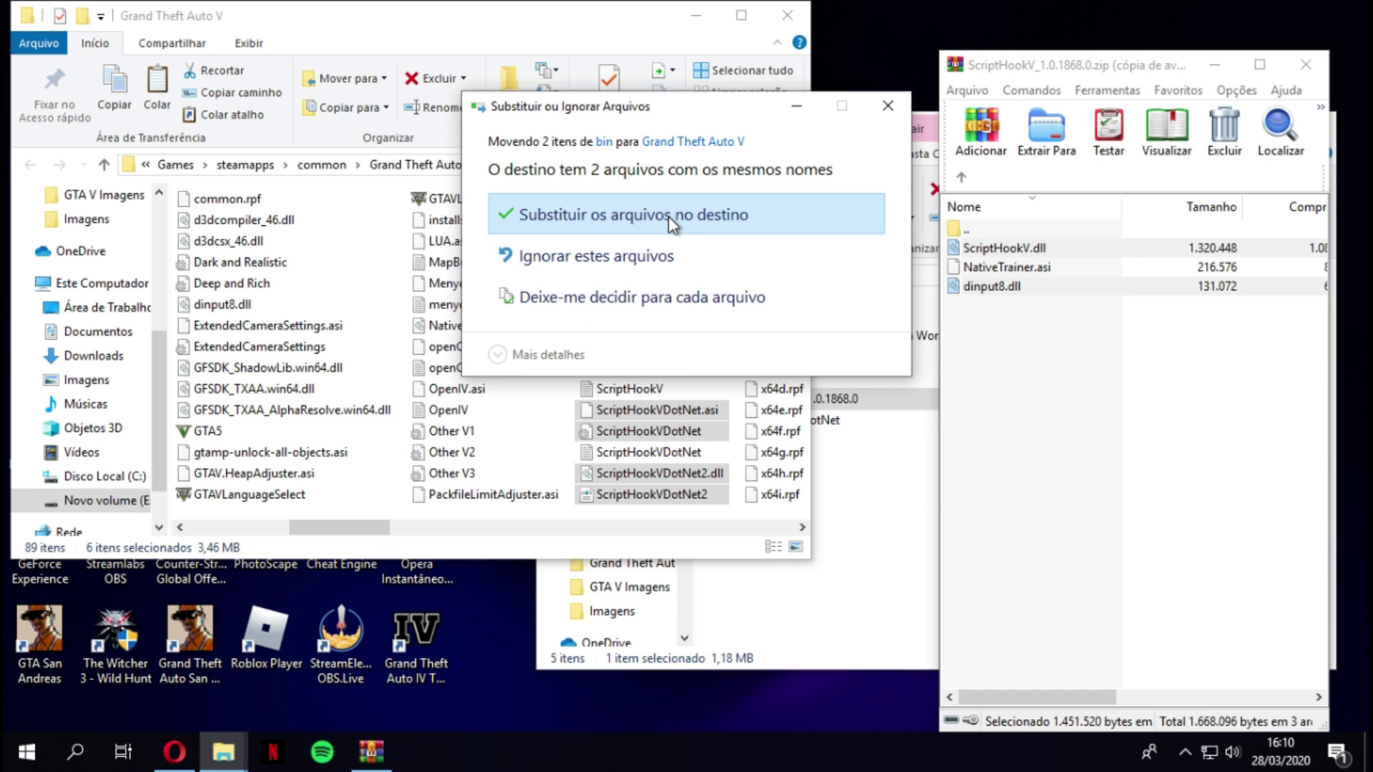
pyautogui.click(672, 223)
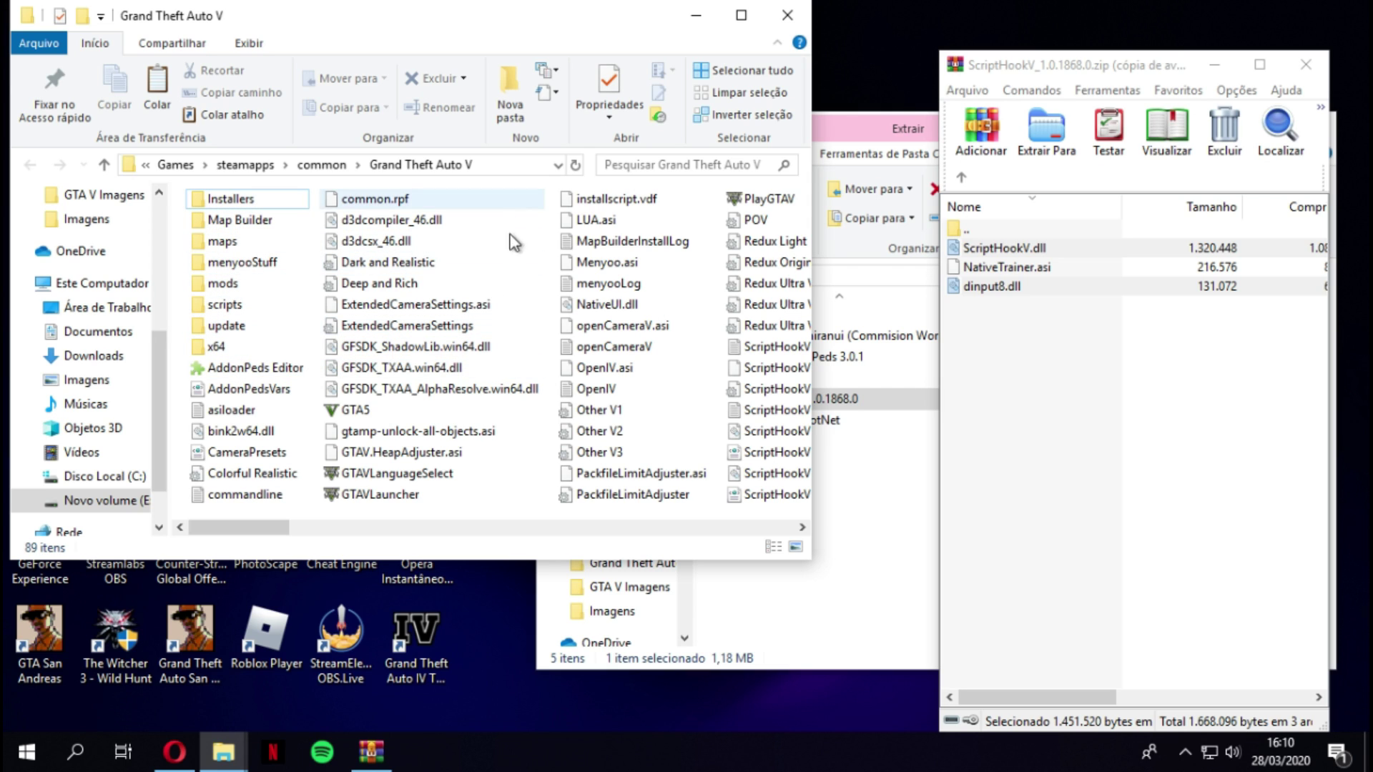
pyautogui.click(851, 377)
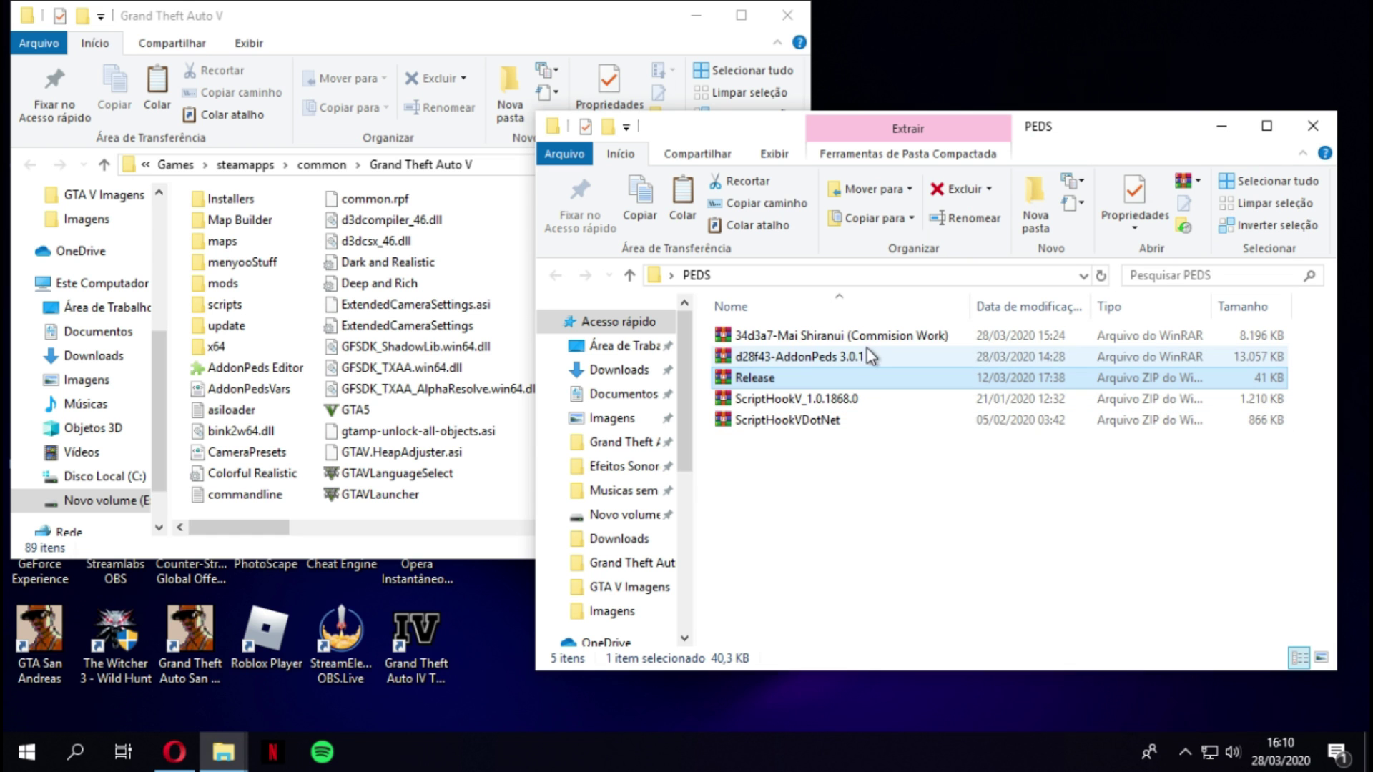
# Step: Extract NativeUI.dll from Release.zip into the Grand Theft Auto V folder, replacing the existing file, and open the scripts folder for the same file
pyautogui.doubleClick(820, 375)
pyautogui.click(1085, 270)
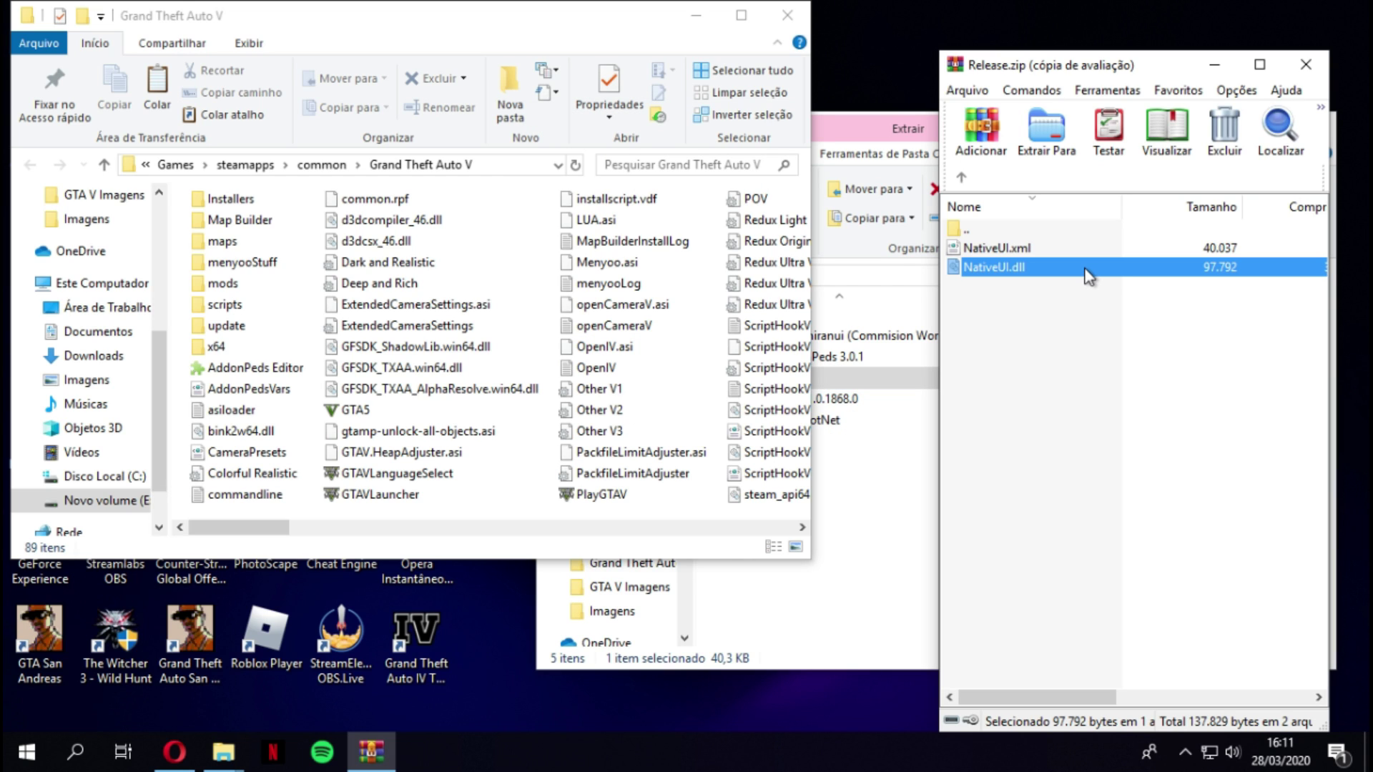
pyautogui.moveTo(1088, 276); pyautogui.dragTo(502, 514)
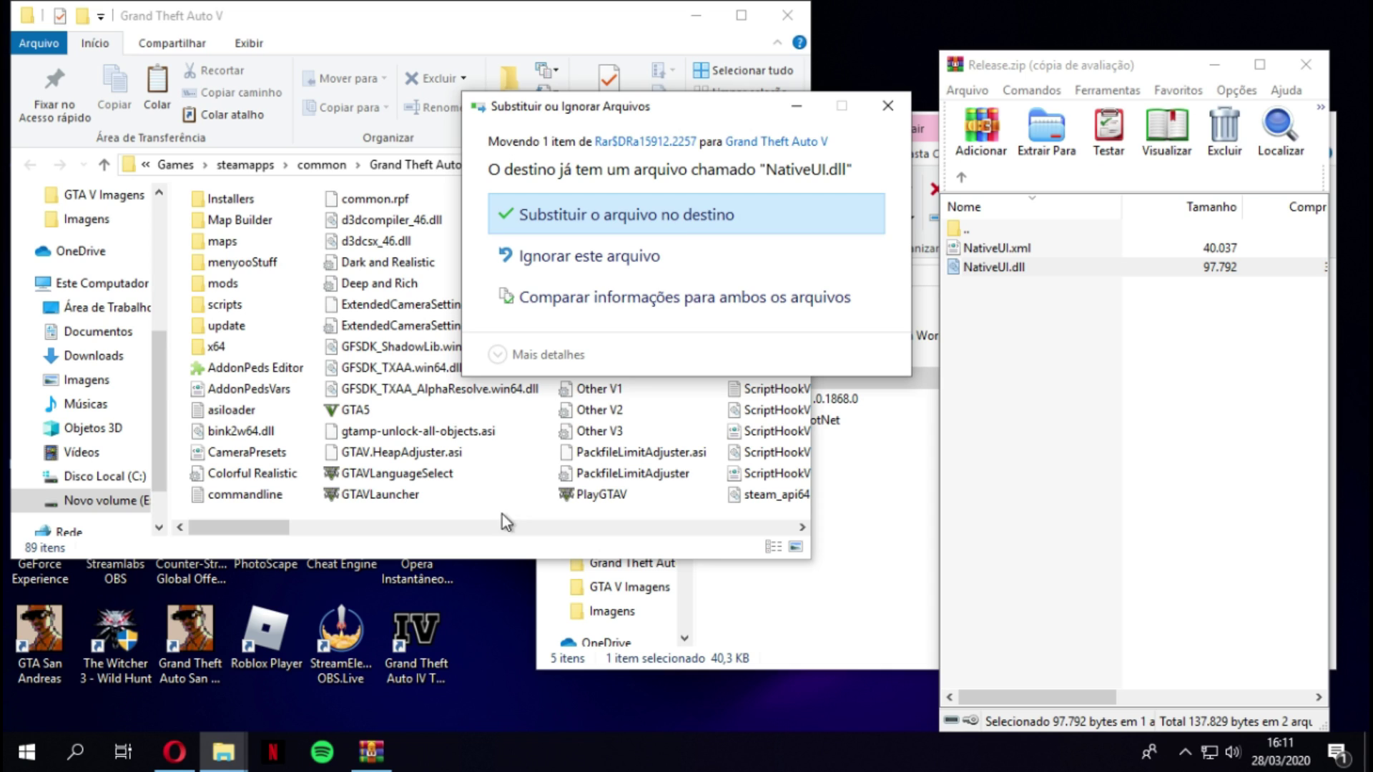
pyautogui.click(678, 213)
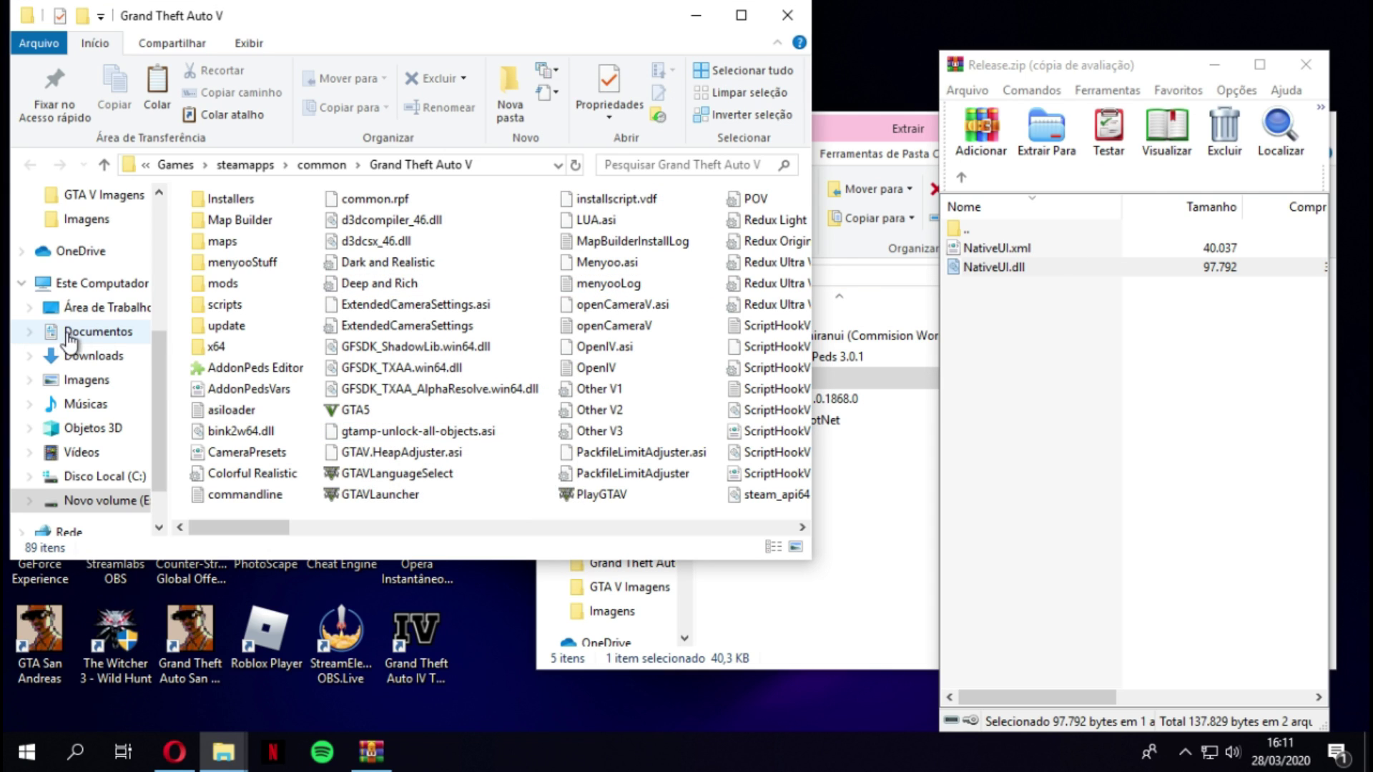
pyautogui.doubleClick(226, 305)
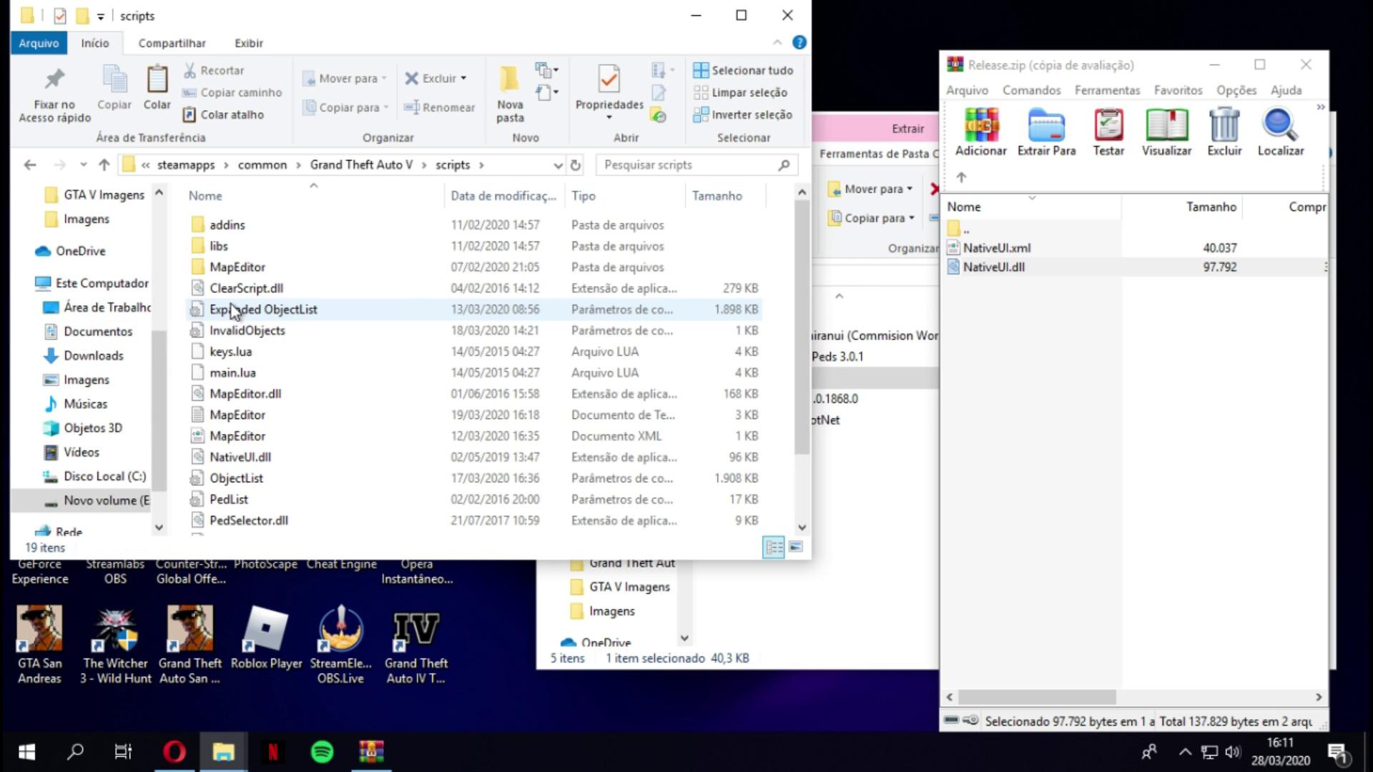
pyautogui.click(1027, 270)
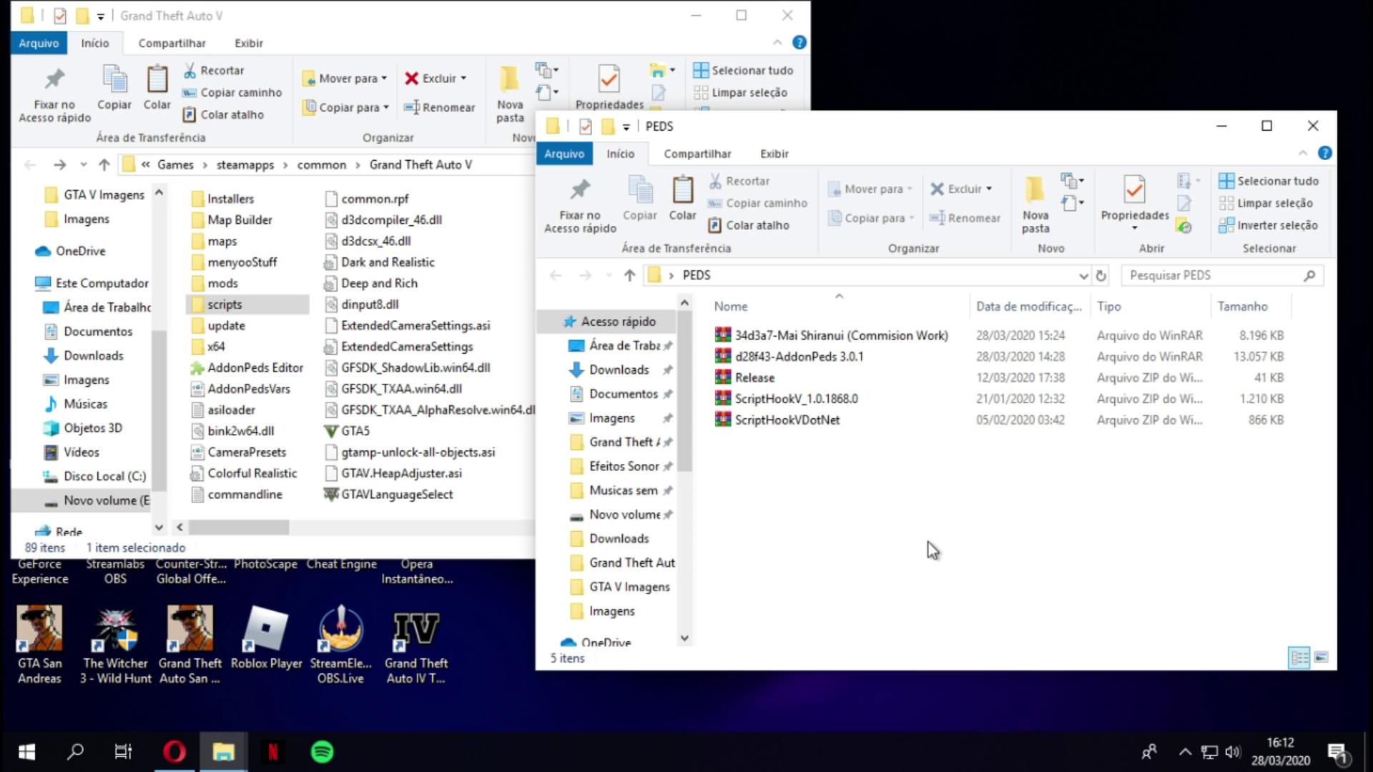
# Step: Extract PedSelector.dll from the scripts folder of the AddonPeds 3.0.1 archive into the scripts folder of Grand Theft Auto V
pyautogui.doubleClick(843, 356)
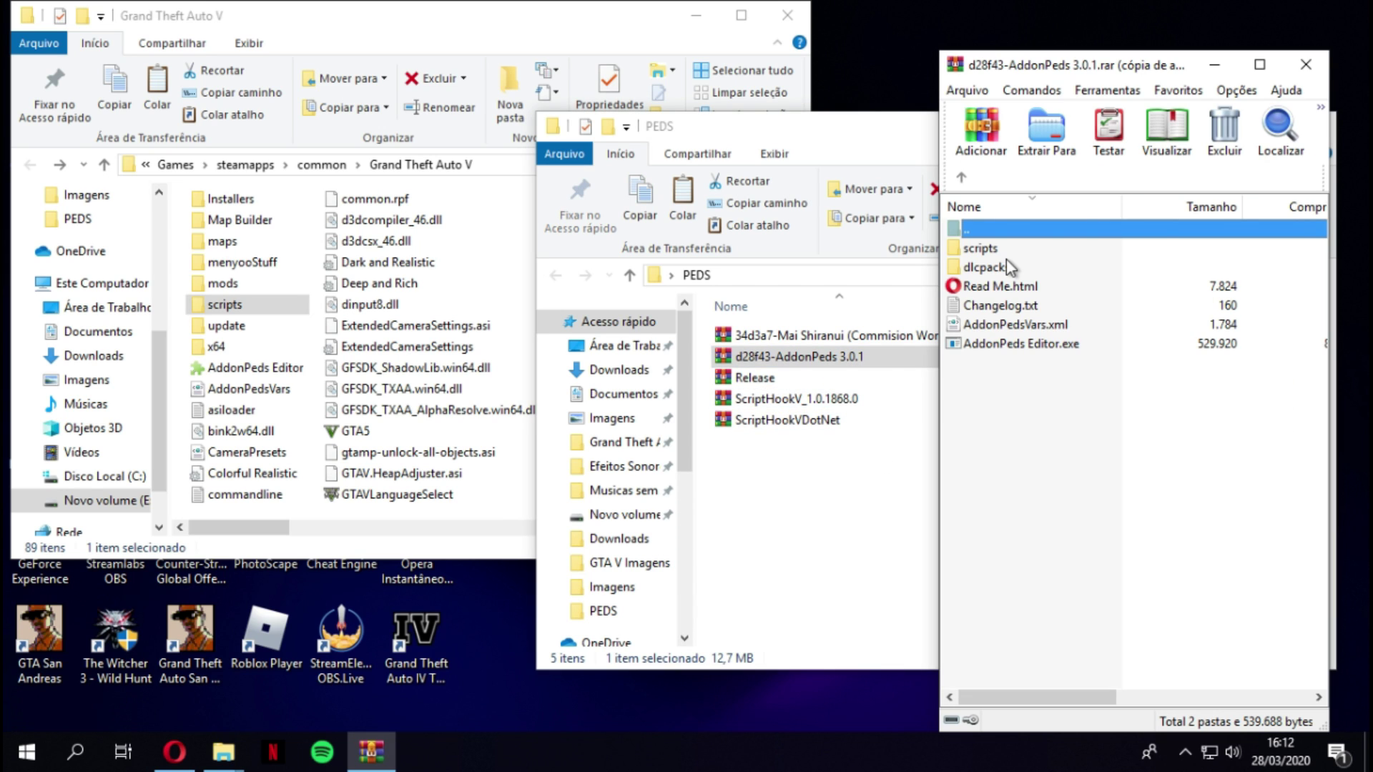
pyautogui.doubleClick(1007, 248)
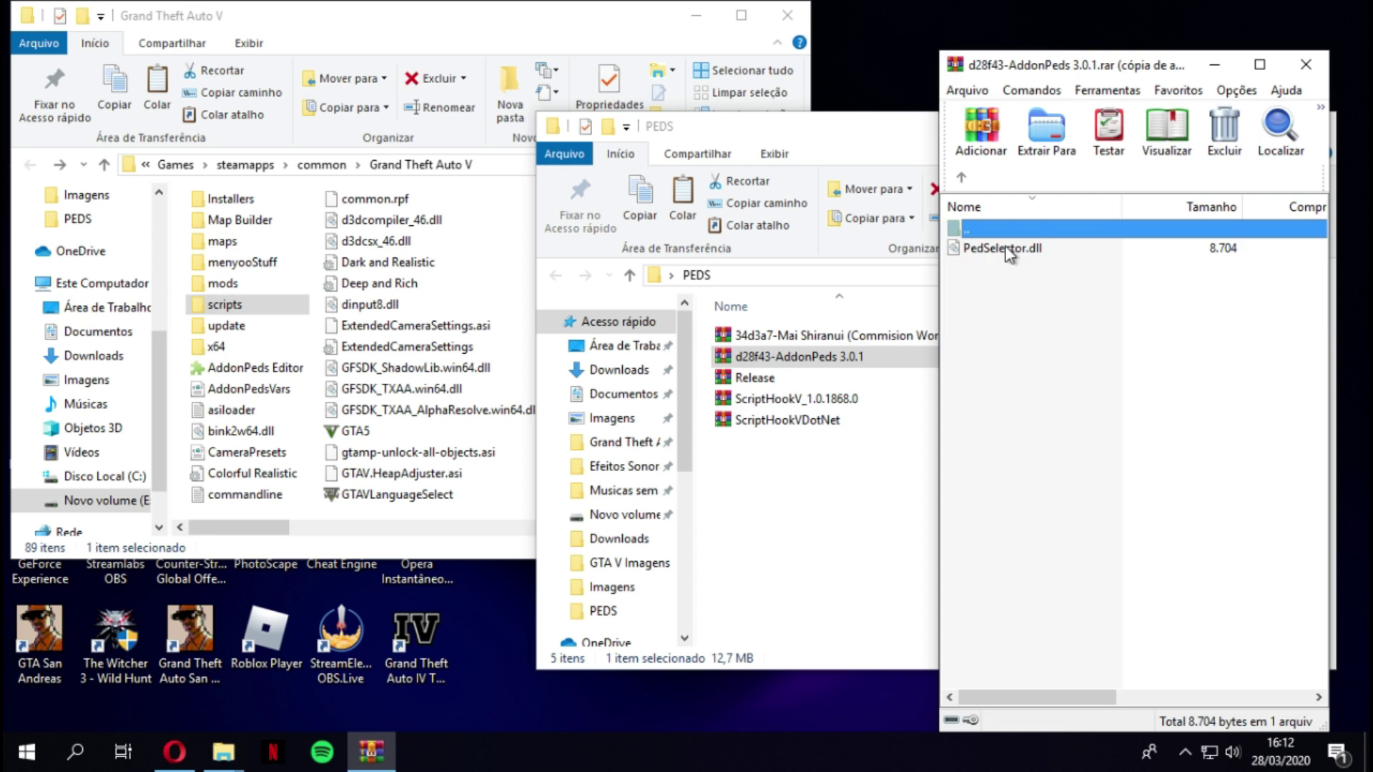
pyautogui.click(1037, 250)
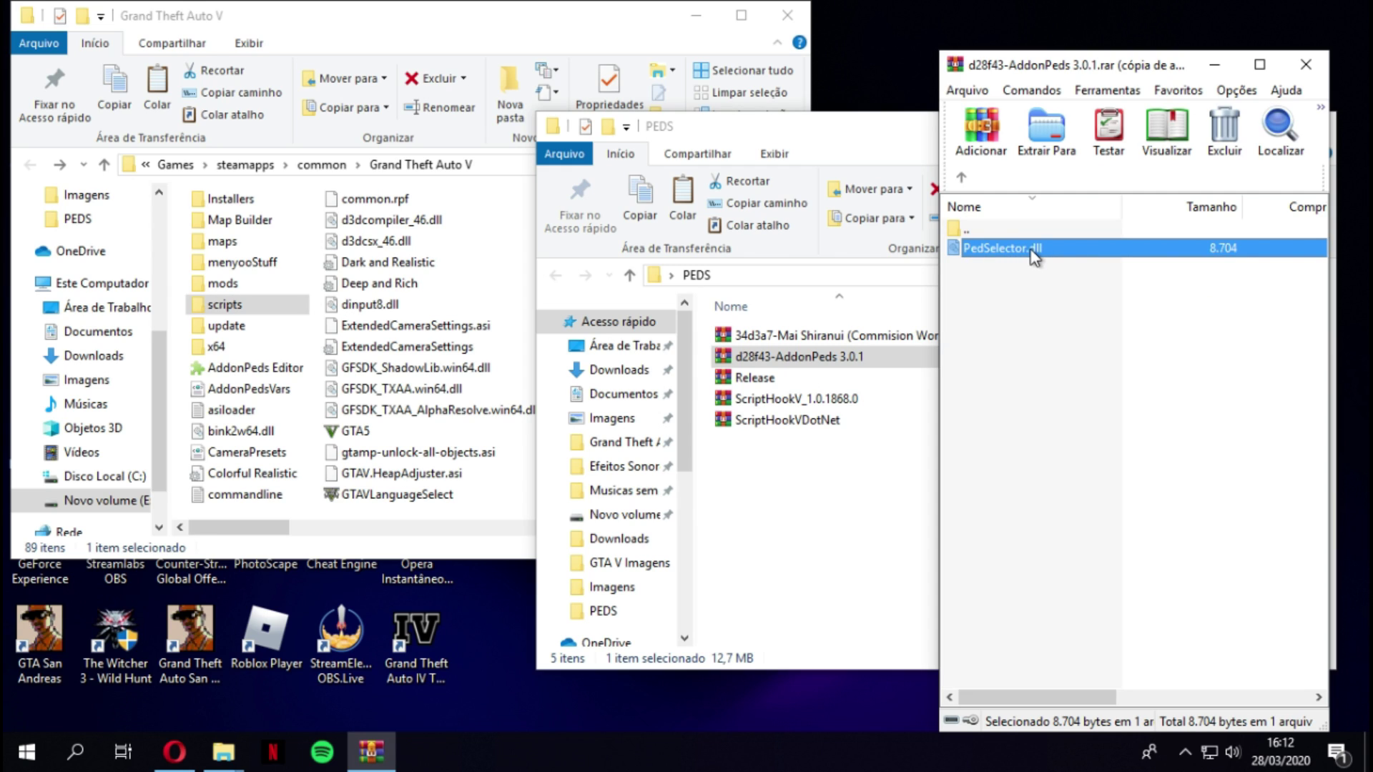
pyautogui.doubleClick(962, 229)
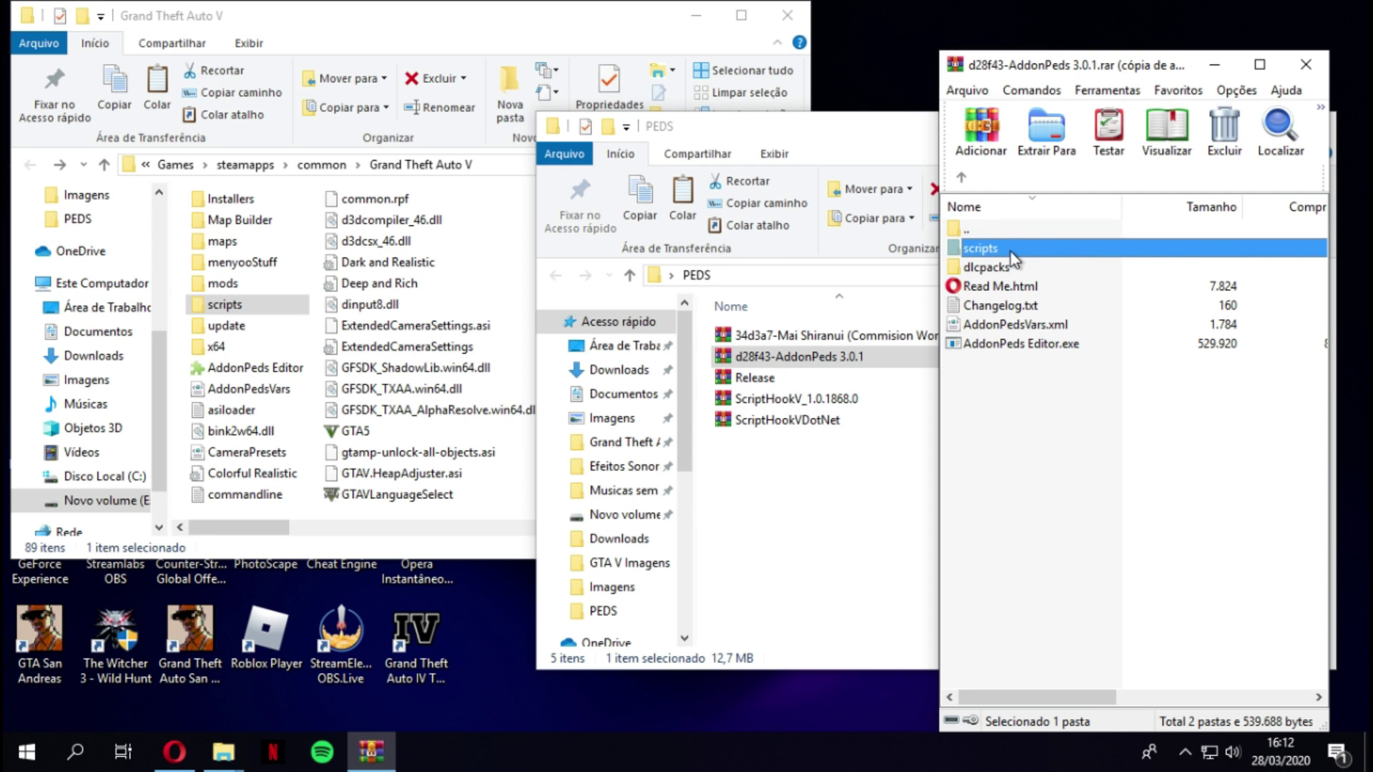
pyautogui.doubleClick(1010, 251)
pyautogui.moveTo(1011, 251); pyautogui.dragTo(230, 307)
pyautogui.doubleClick(272, 304)
pyautogui.scroll(-1, 345, 348)
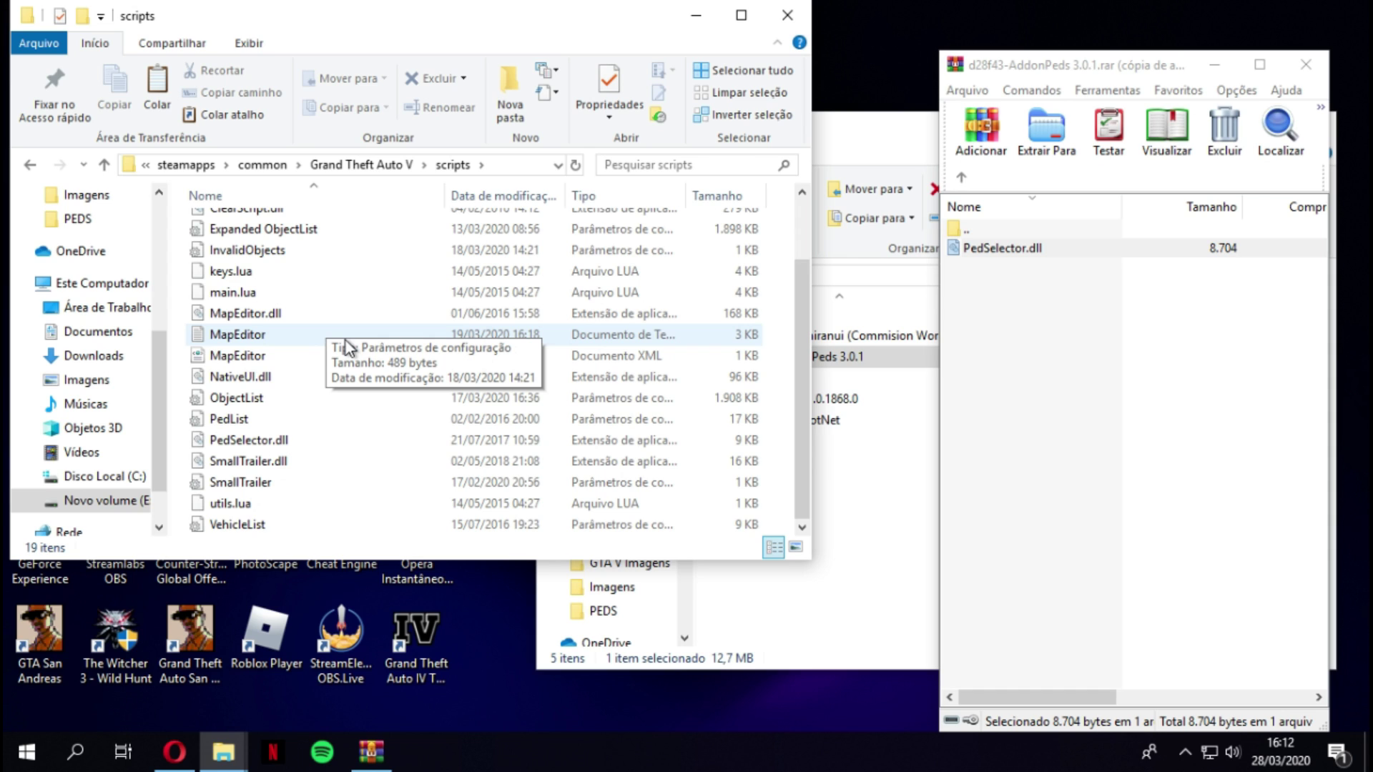
pyautogui.click(276, 439)
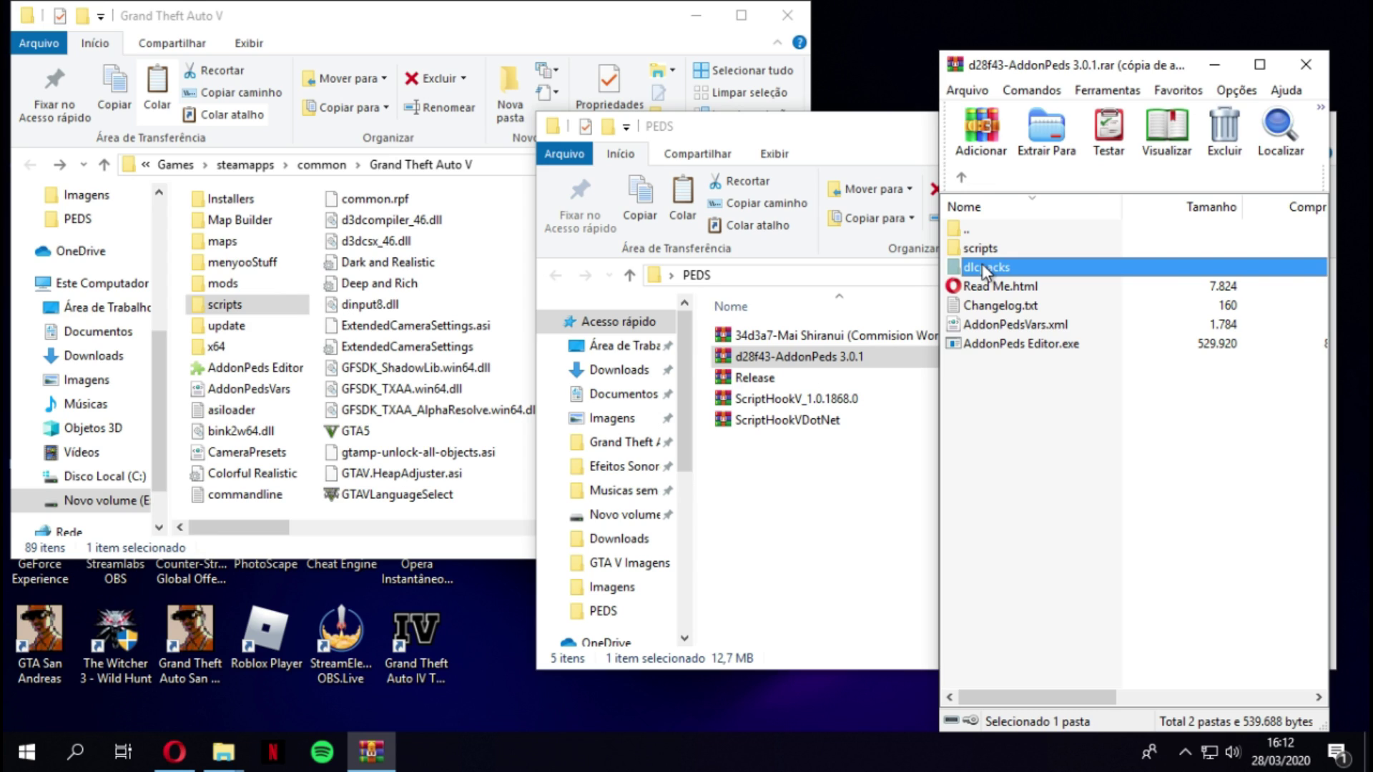
# Step: Extract the addonpeds folder from the archive's dlcpacks folder into Grand Theft Auto V\update\x64\dlcpacks, replacing the existing dlc.rpf
pyautogui.doubleClick(984, 267)
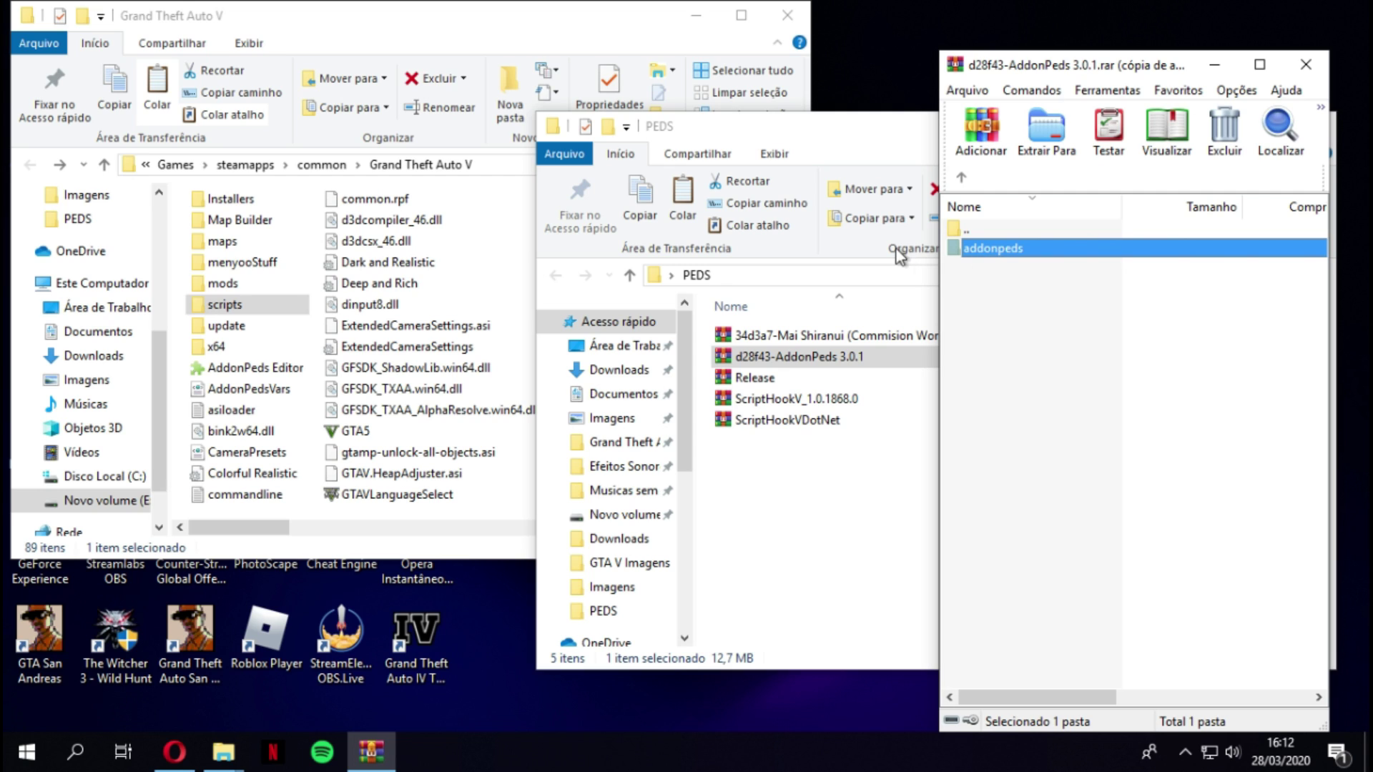
pyautogui.doubleClick(251, 328)
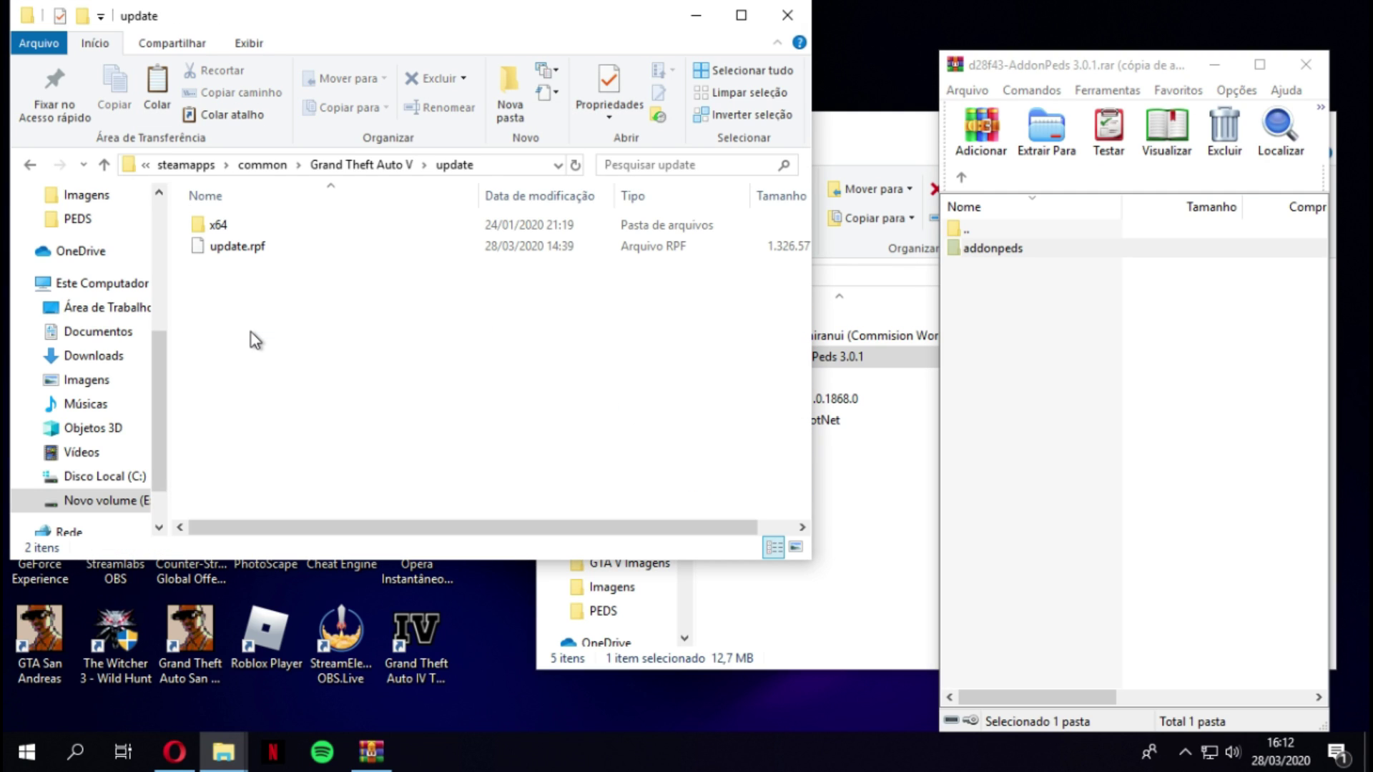
pyautogui.doubleClick(247, 225)
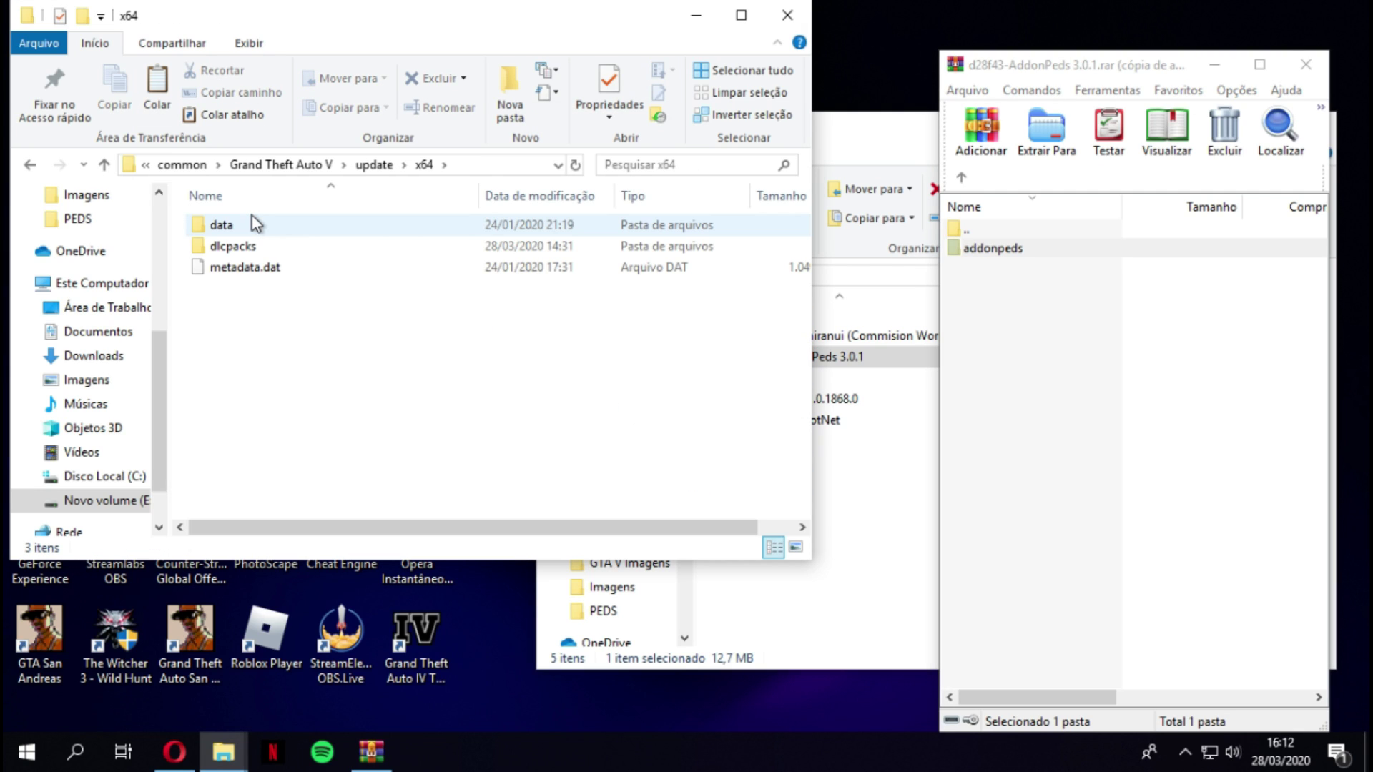
pyautogui.doubleClick(229, 245)
pyautogui.click(1004, 252)
pyautogui.moveTo(1007, 257); pyautogui.dragTo(761, 247)
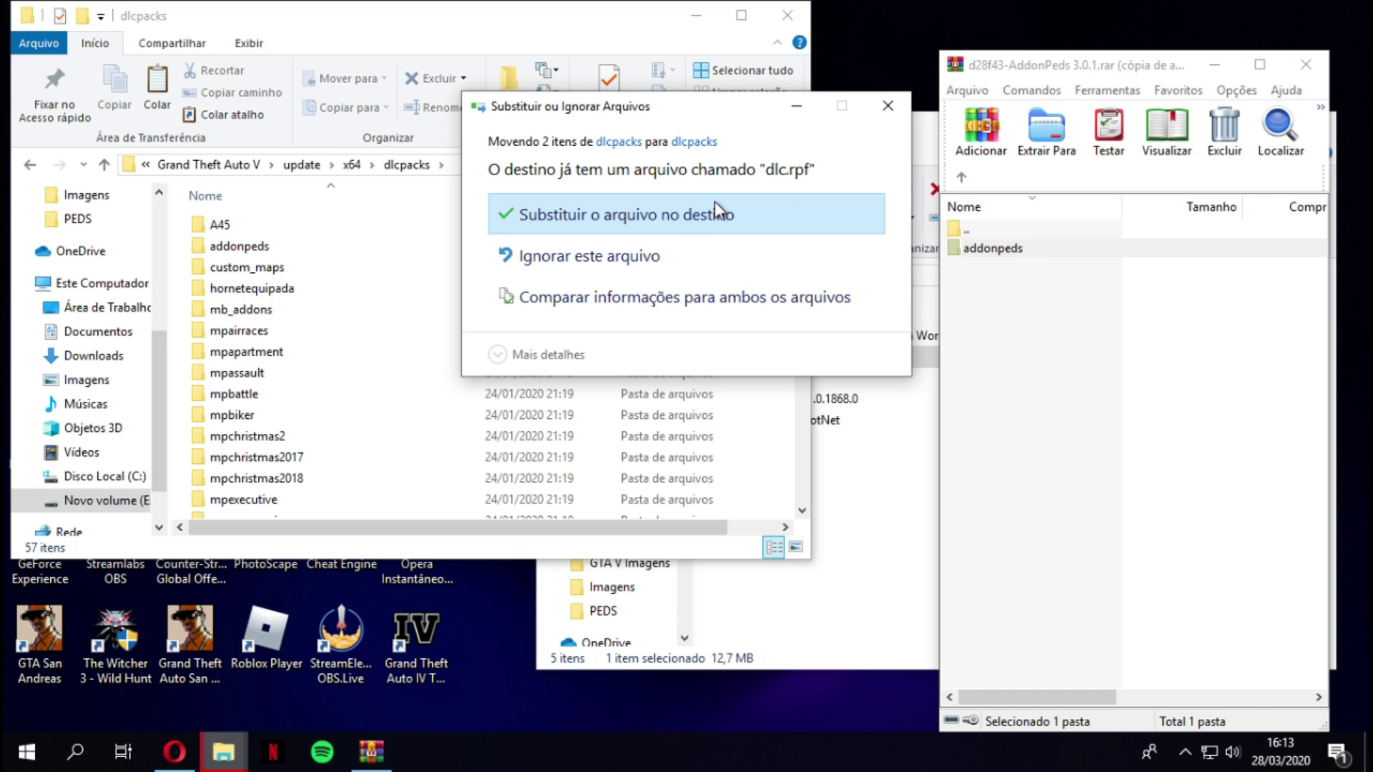
pyautogui.click(714, 201)
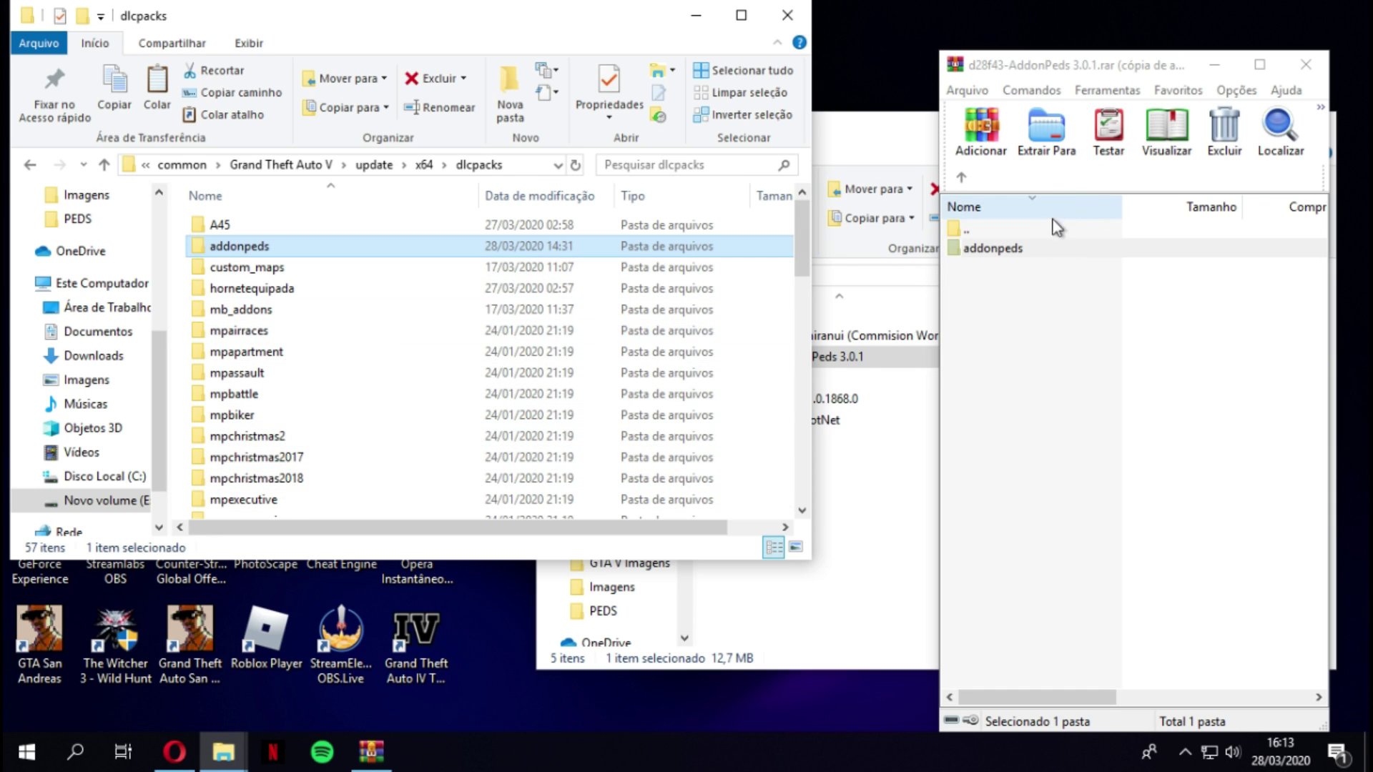
pyautogui.moveTo(1046, 247); pyautogui.dragTo(179, 293)
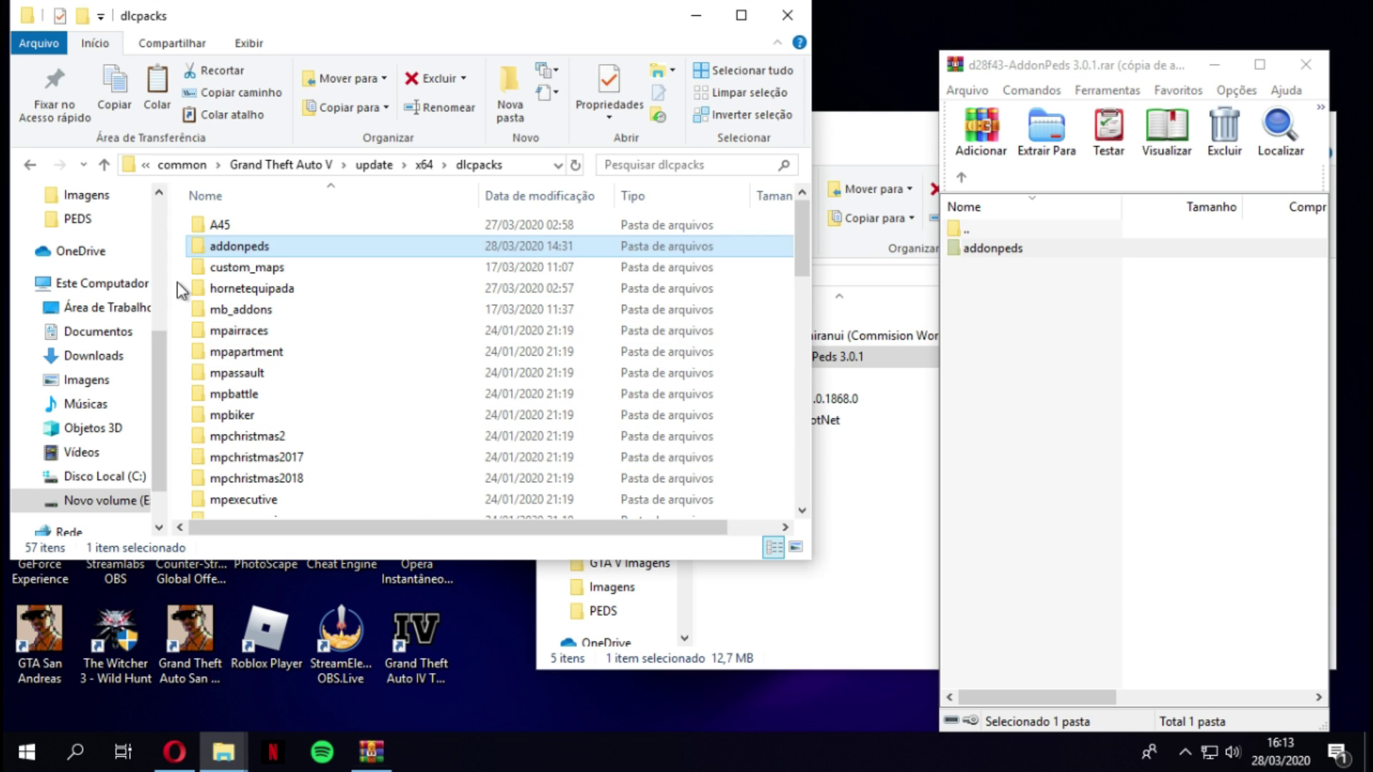
pyautogui.click(643, 212)
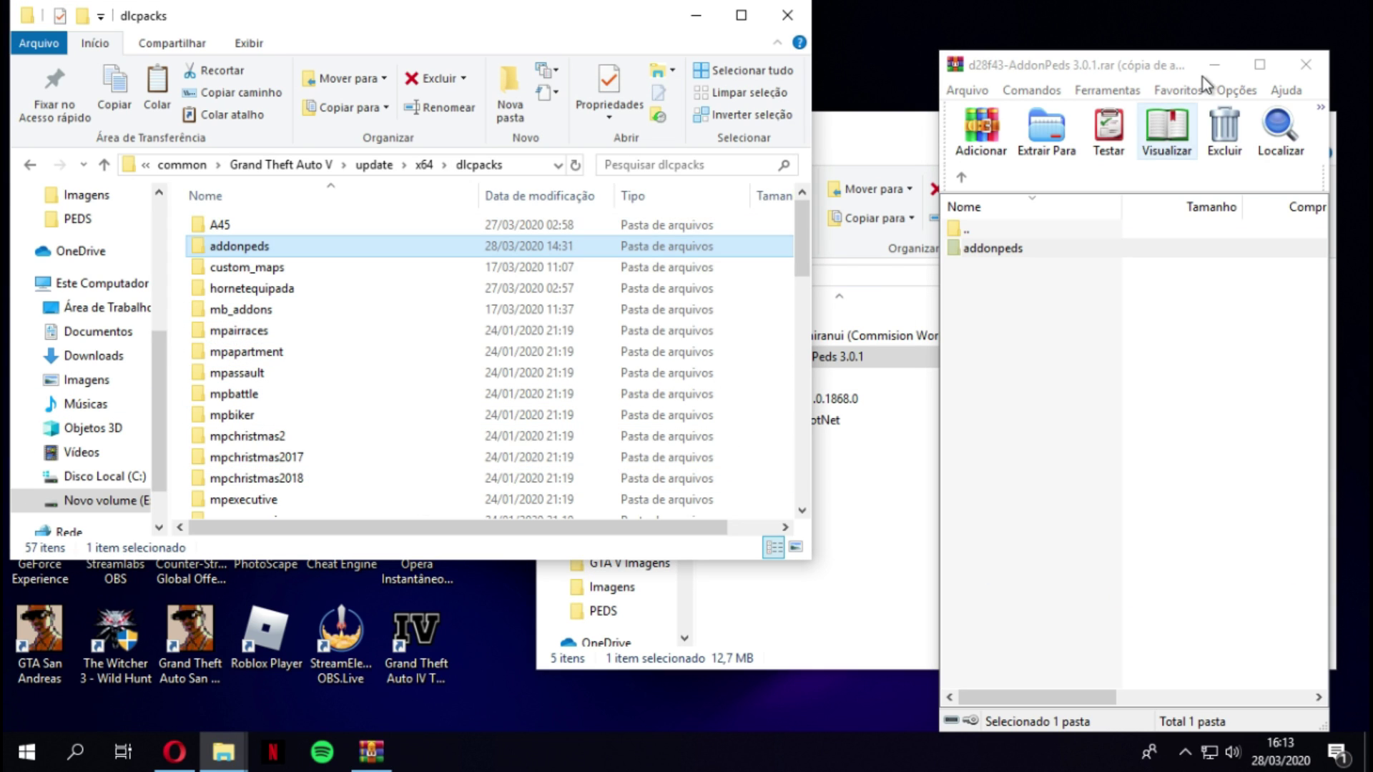
pyautogui.click(1304, 66)
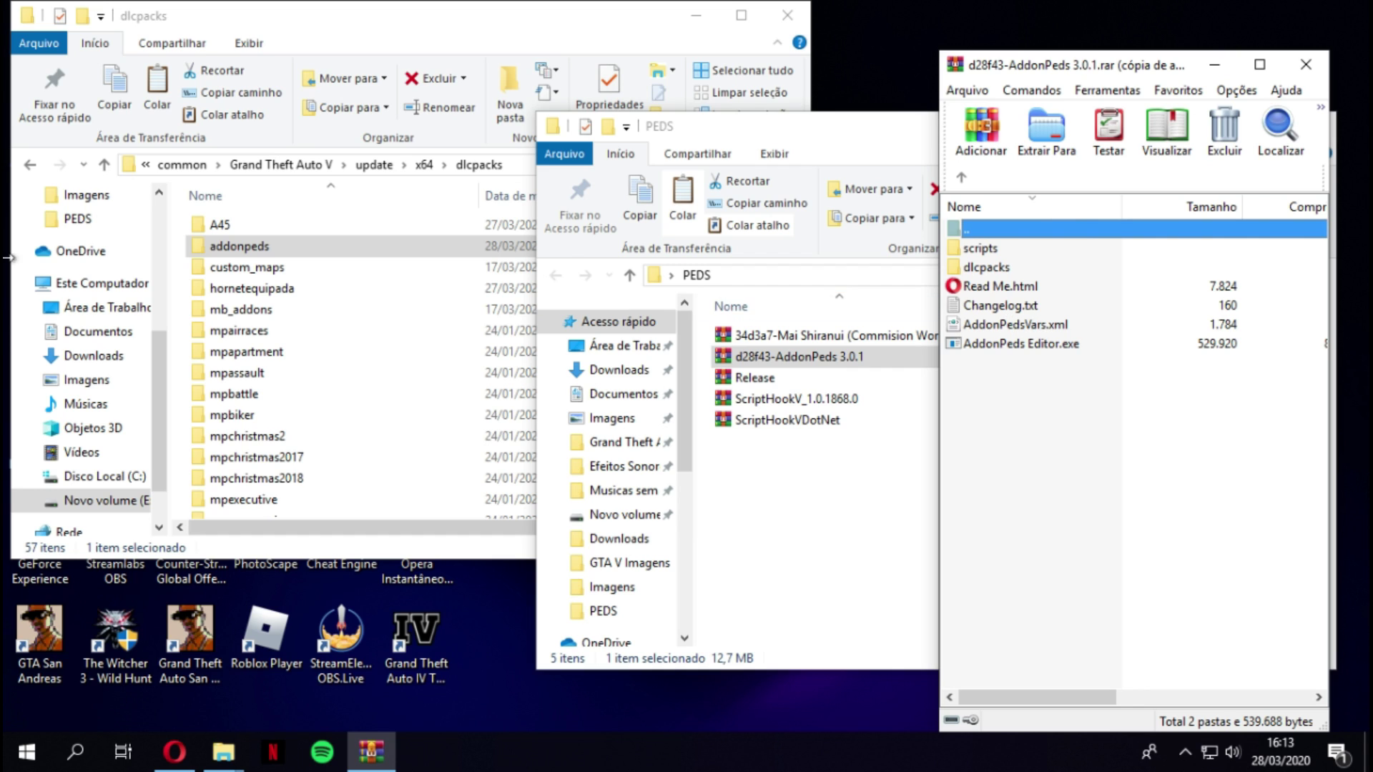
# Step: Extract AddonPedsVars.xml and AddonPeds Editor.exe from the AddonPeds 3.0.1 archive into the main Grand Theft Auto V folder
pyautogui.click(277, 165)
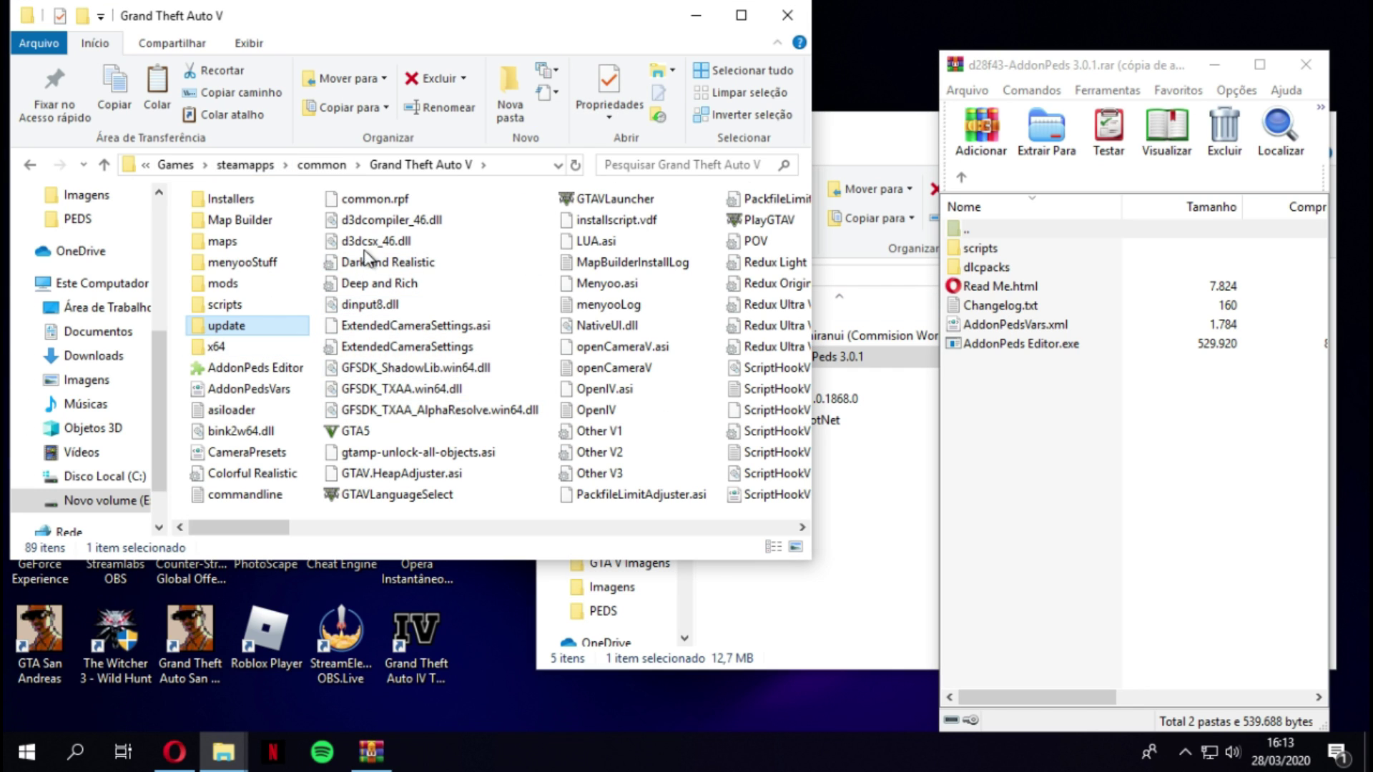
pyautogui.scroll(-3, 506, 329)
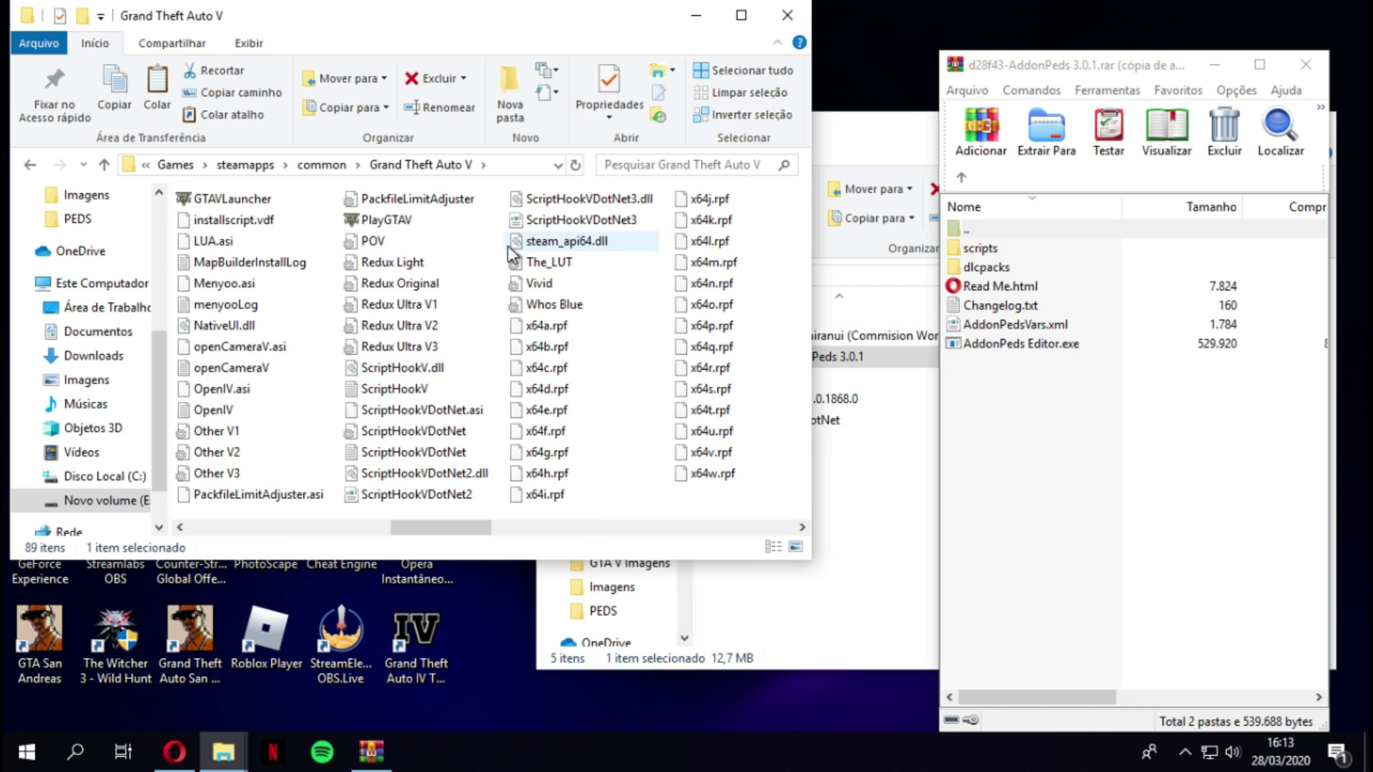
pyautogui.click(1046, 326)
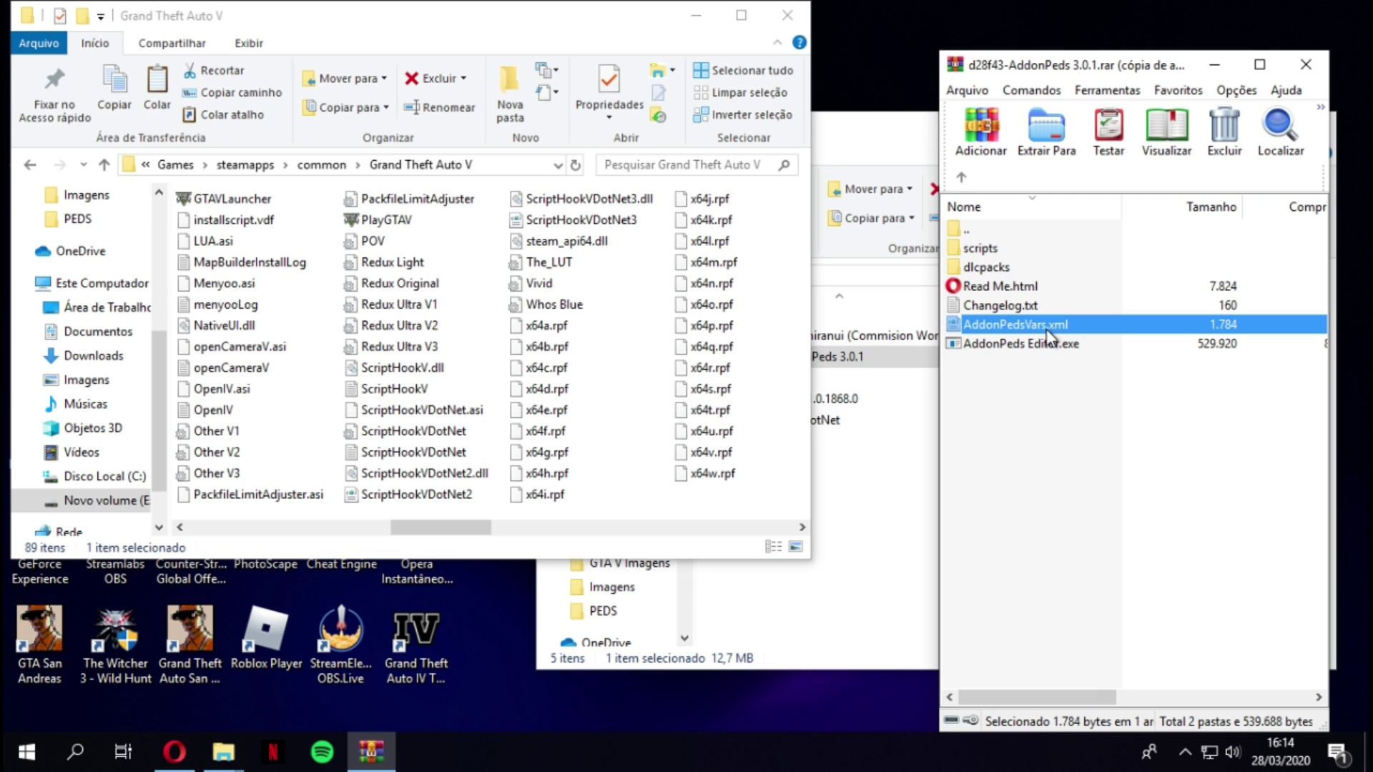
pyautogui.keyDown('shift'); pyautogui.click(1051, 349); pyautogui.keyUp('shift')
pyautogui.moveTo(1066, 349); pyautogui.dragTo(635, 492)
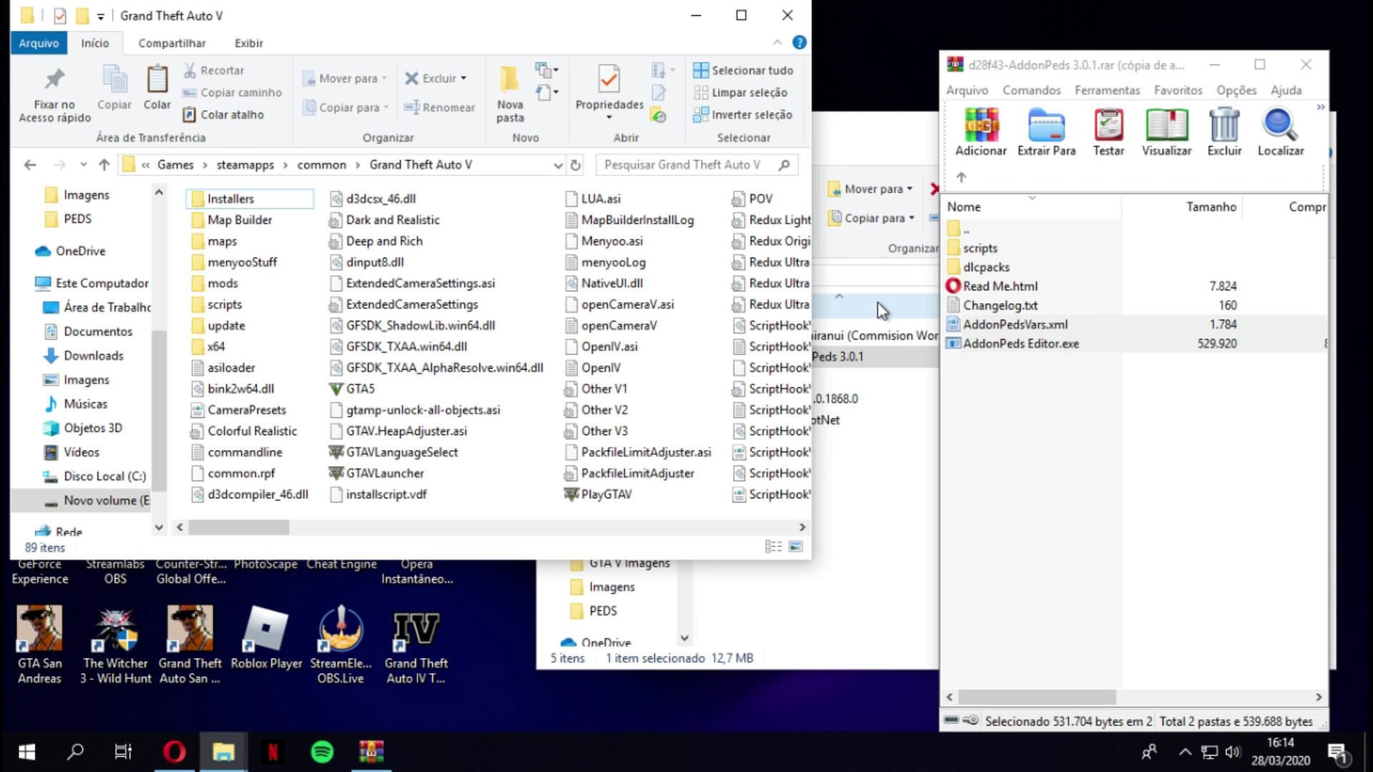
# Step: Open Read Me.html from the AddonPeds archive and copy the line <Item>dlcpacks:\addonpeds\</Item> from its installation section
pyautogui.click(1037, 289)
pyautogui.doubleClick(1037, 291)
pyautogui.scroll(-3, 790, 496)
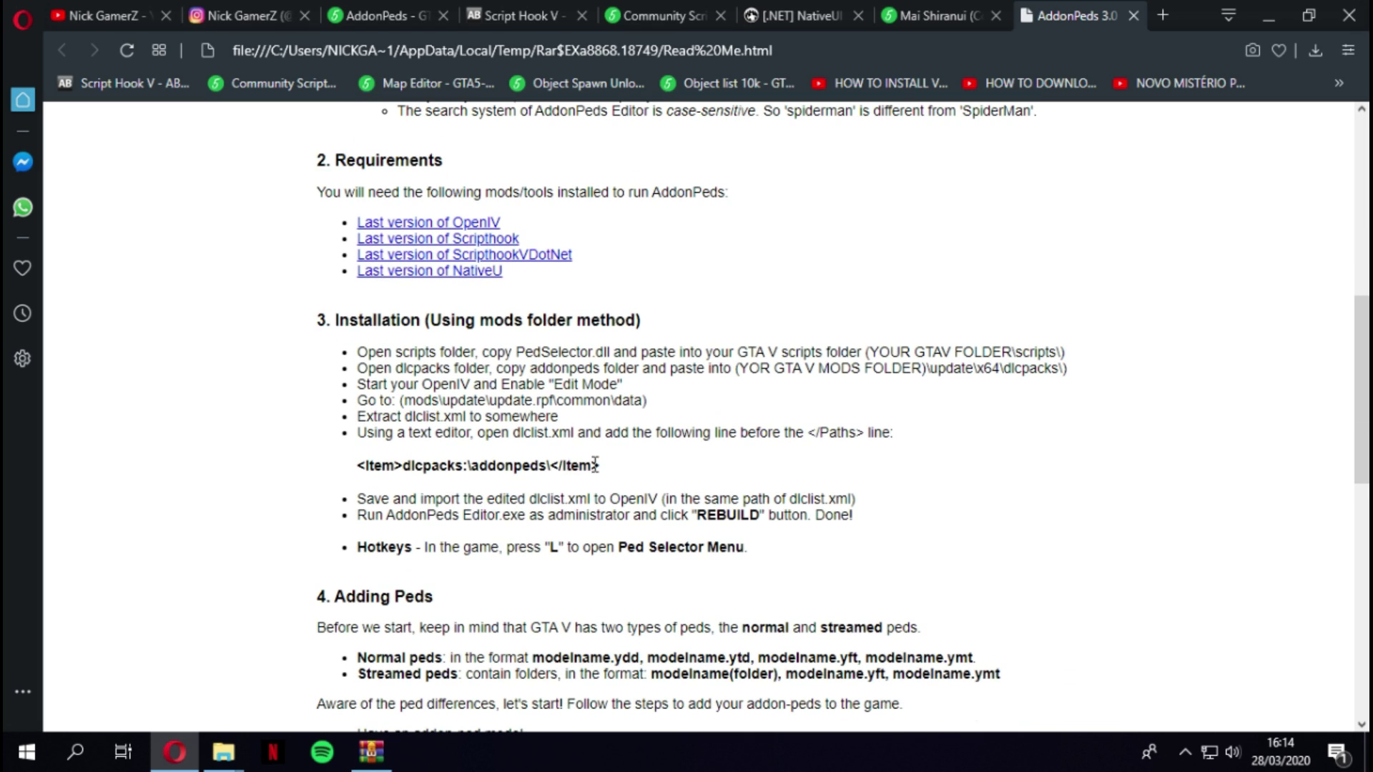
pyautogui.moveTo(603, 464); pyautogui.dragTo(357, 468)
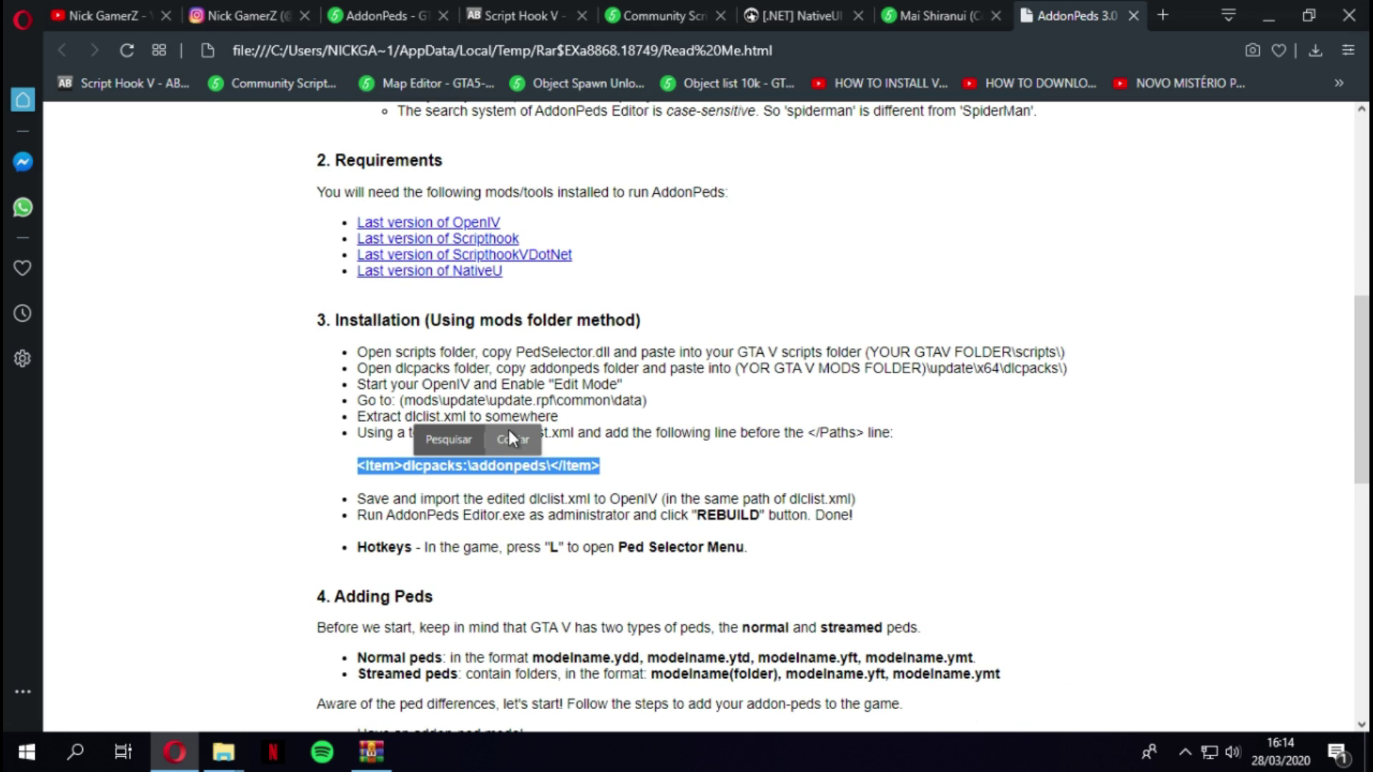
pyautogui.rightClick(499, 463)
pyautogui.click(576, 530)
# Step: Minimize all windows, launch OpenIV for the Windows version of Grand Theft Auto V and enable edit mode
pyautogui.press('super+d')
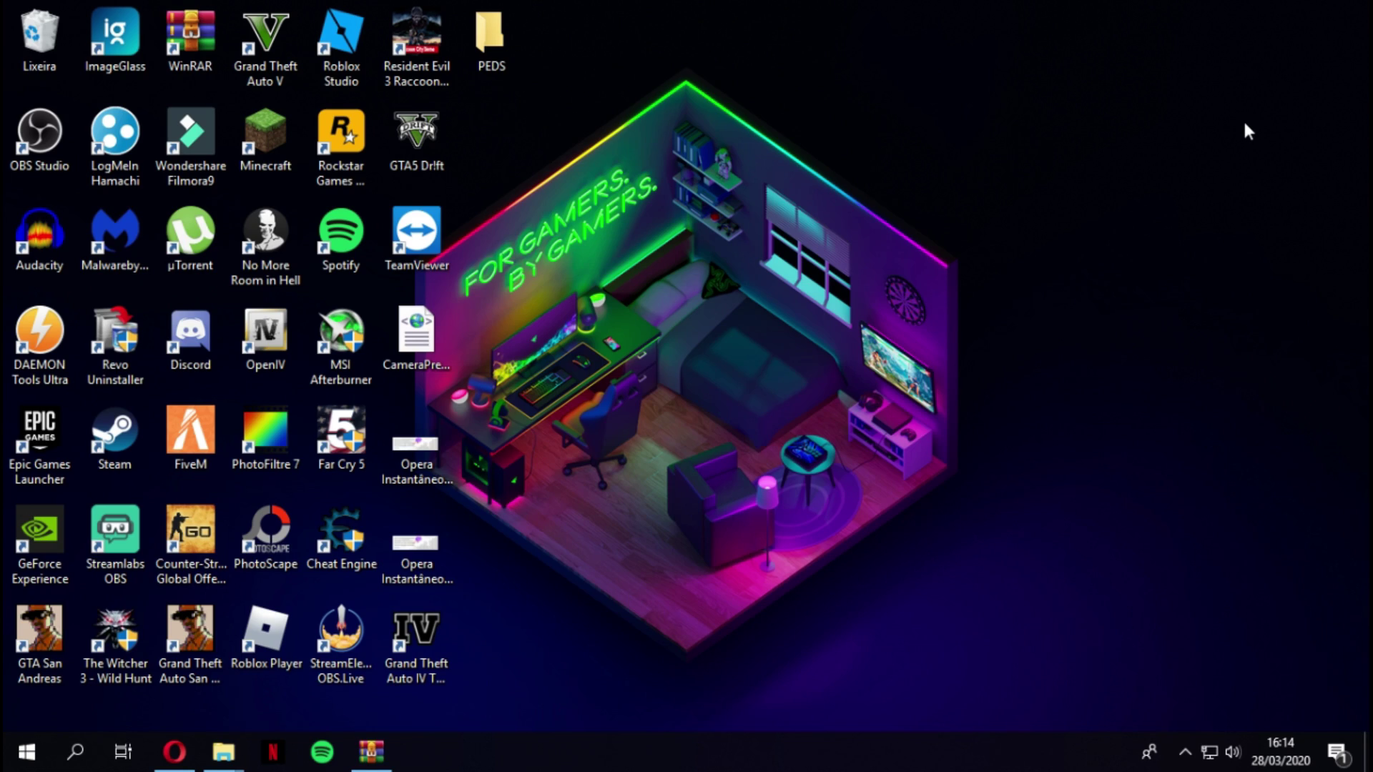
pyautogui.click(259, 326)
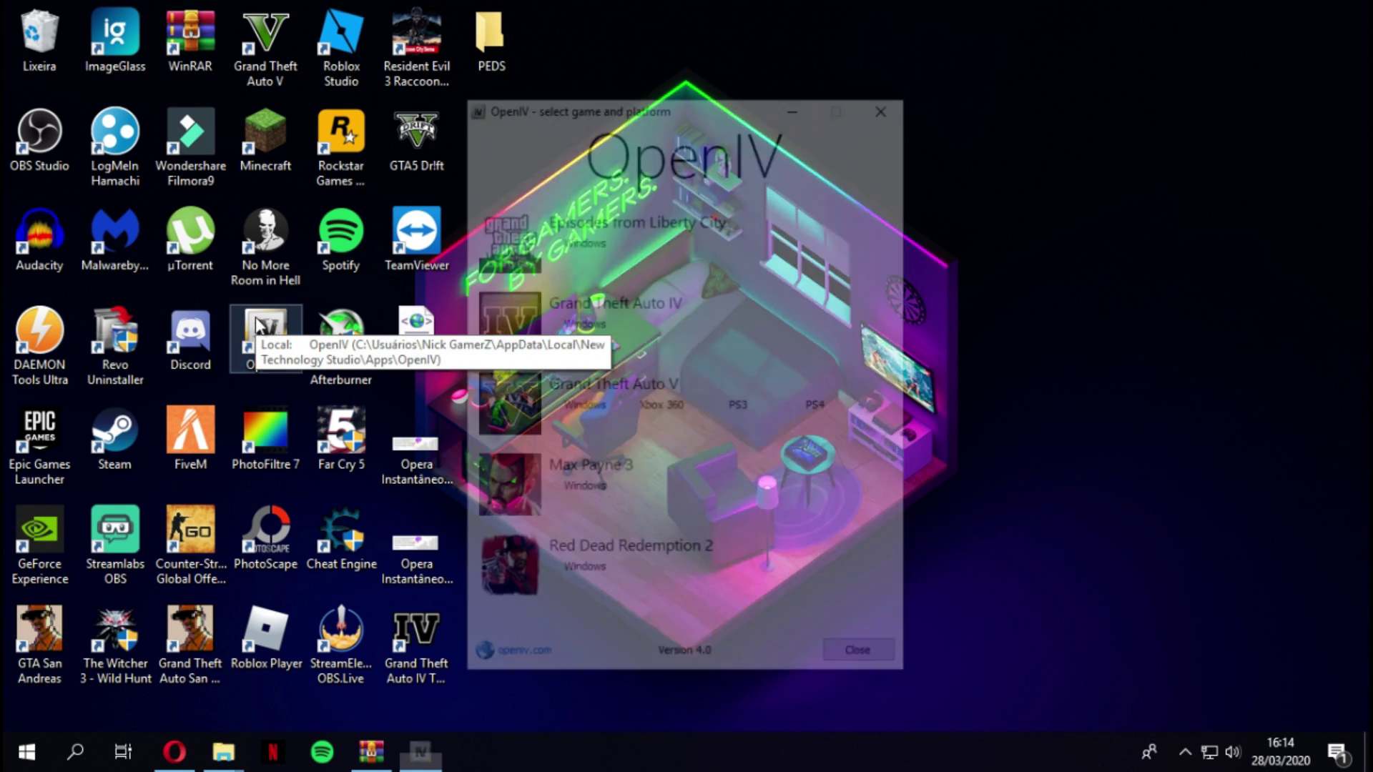
pyautogui.click(582, 405)
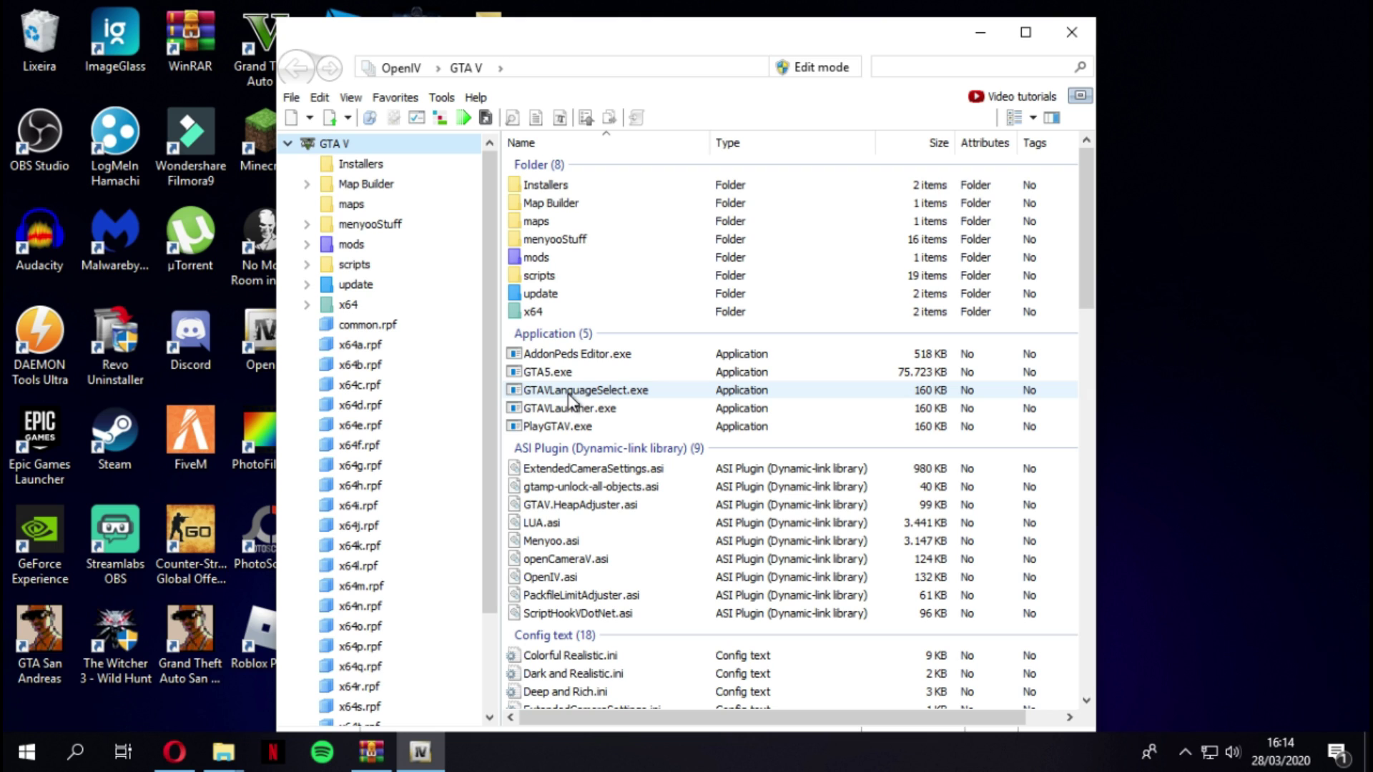
pyautogui.click(813, 72)
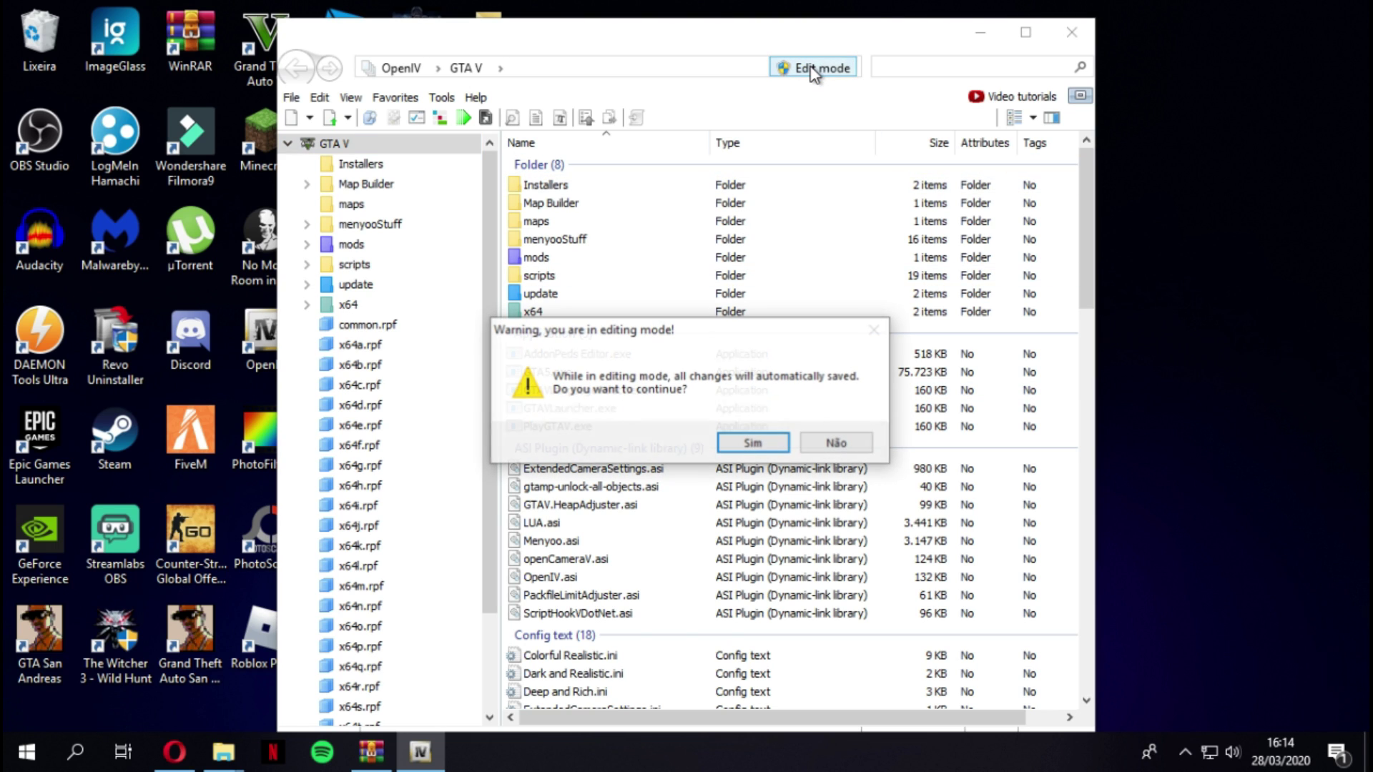
pyautogui.click(753, 444)
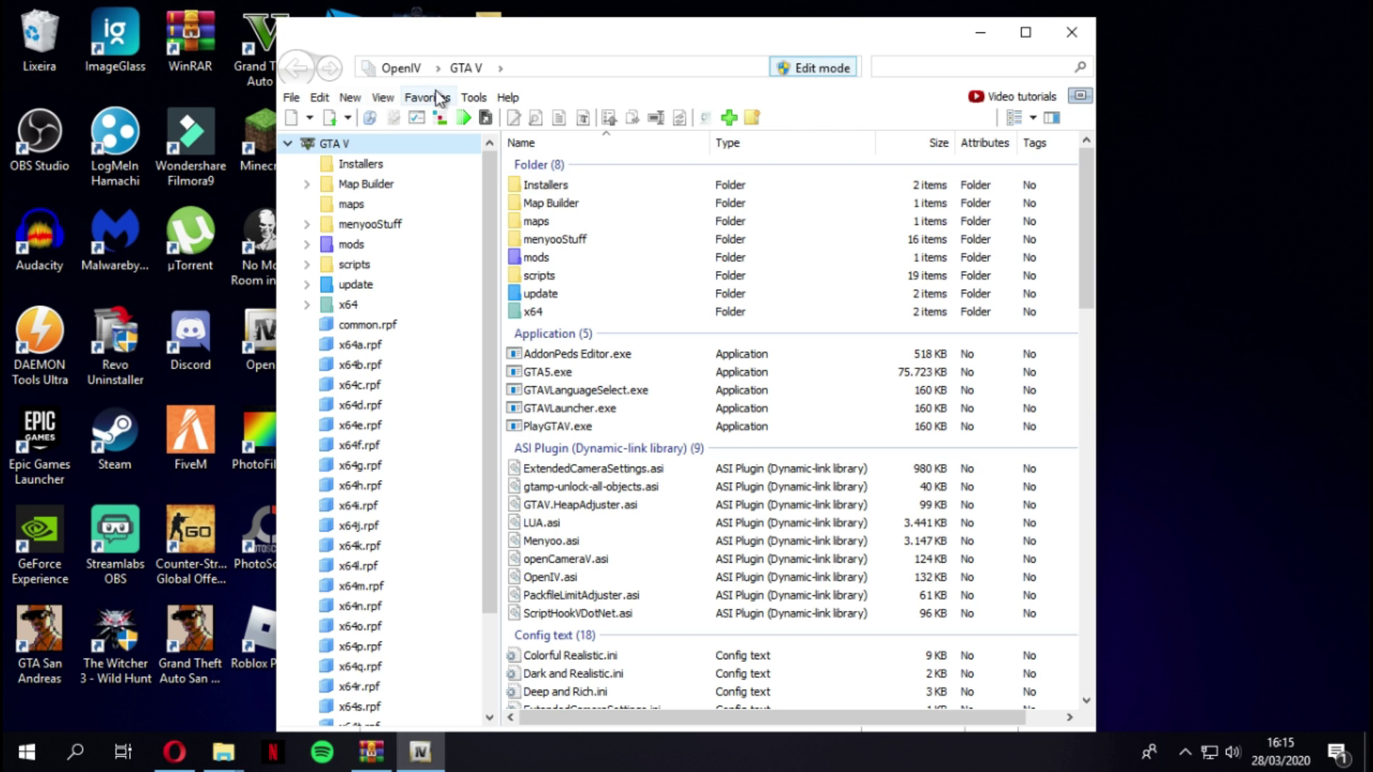
# Step: Check the installation status of ASI Loader, OpenIV.ASI and openCamera in the ASI Manager and close it
pyautogui.click(473, 97)
pyautogui.click(521, 216)
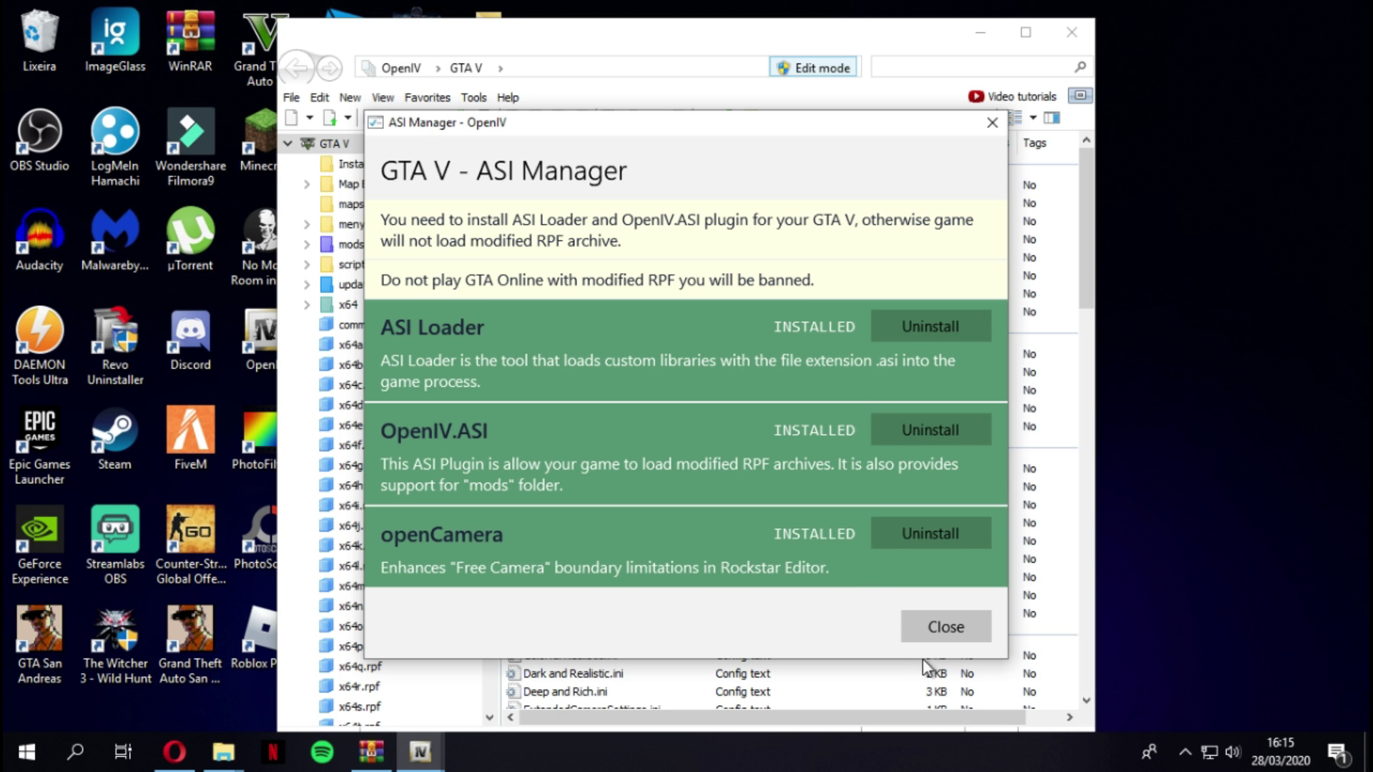
pyautogui.click(934, 633)
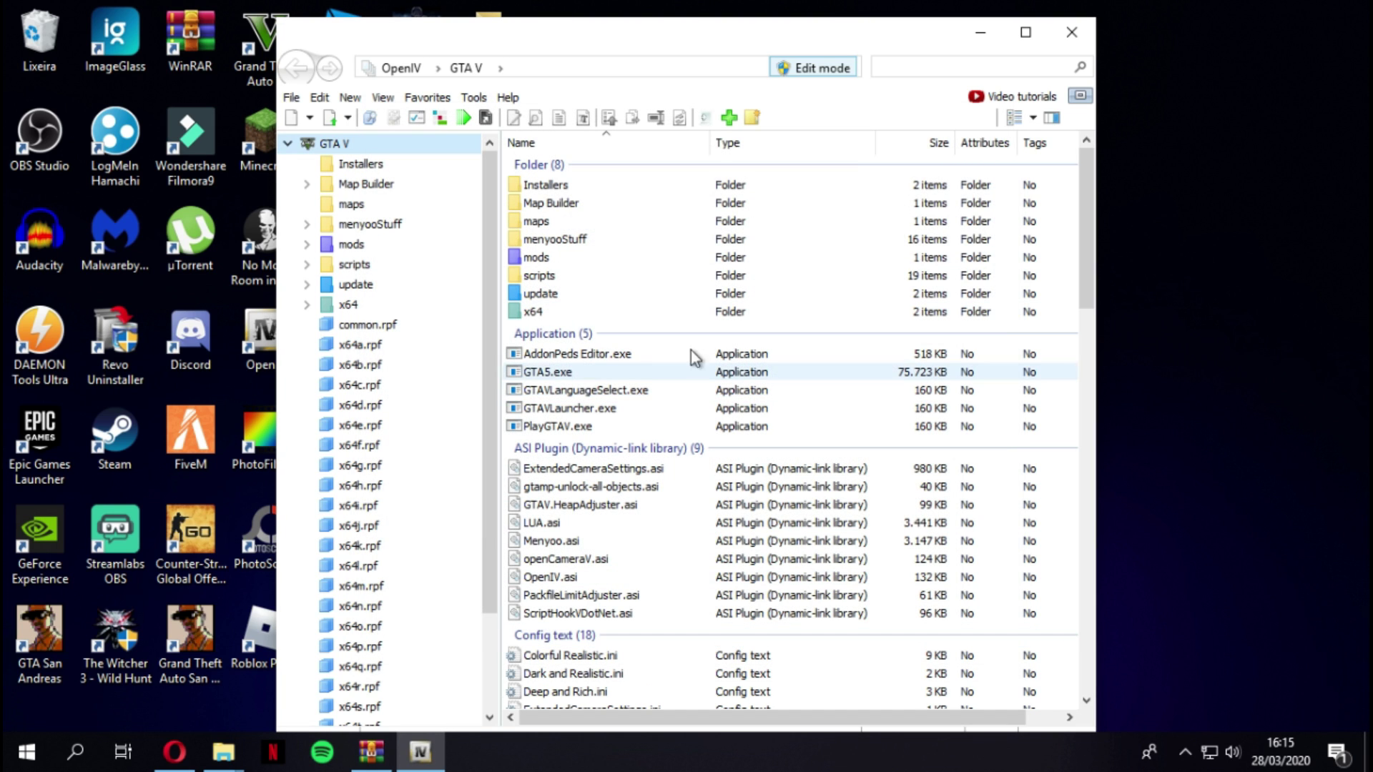
# Step: Open dlclist.xml for editing from the update\update.rpf\common\data folder of the game
pyautogui.doubleClick(560, 293)
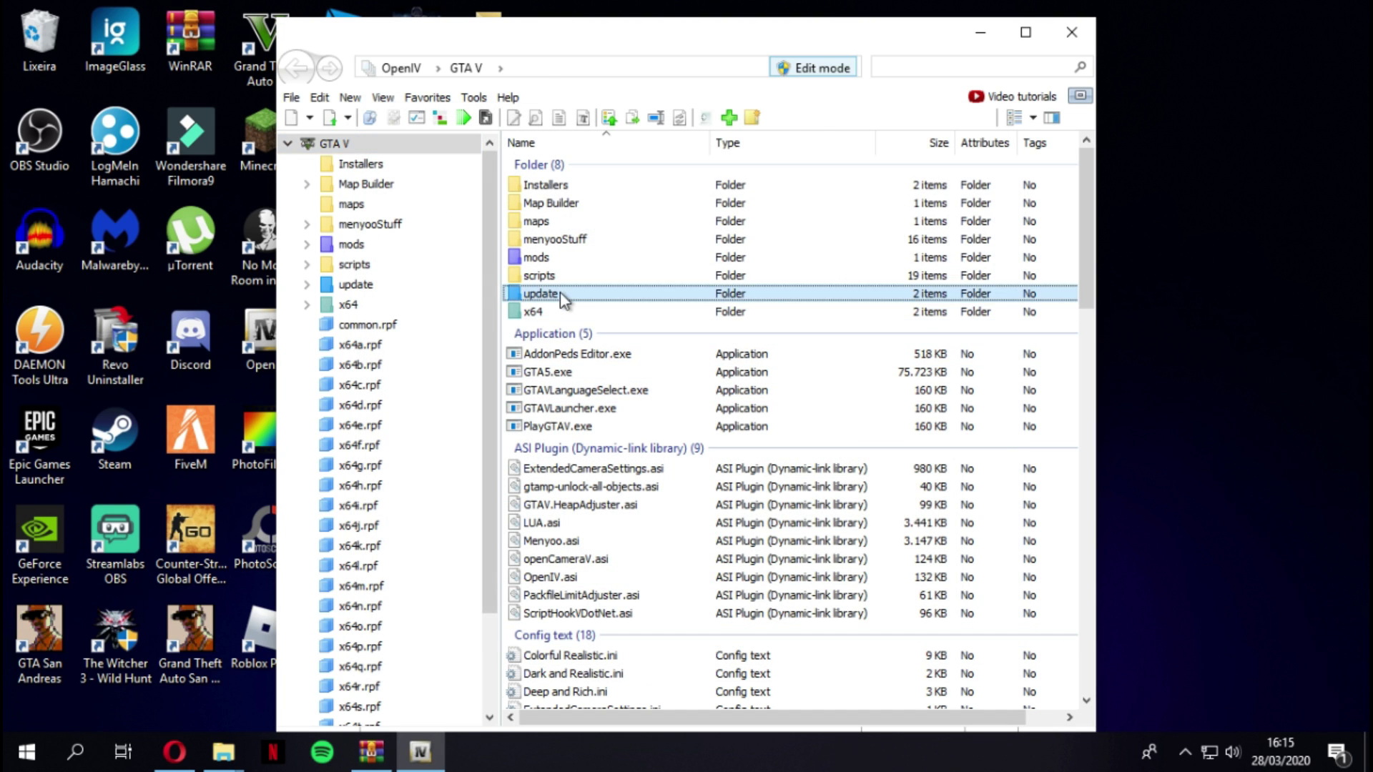
pyautogui.doubleClick(569, 228)
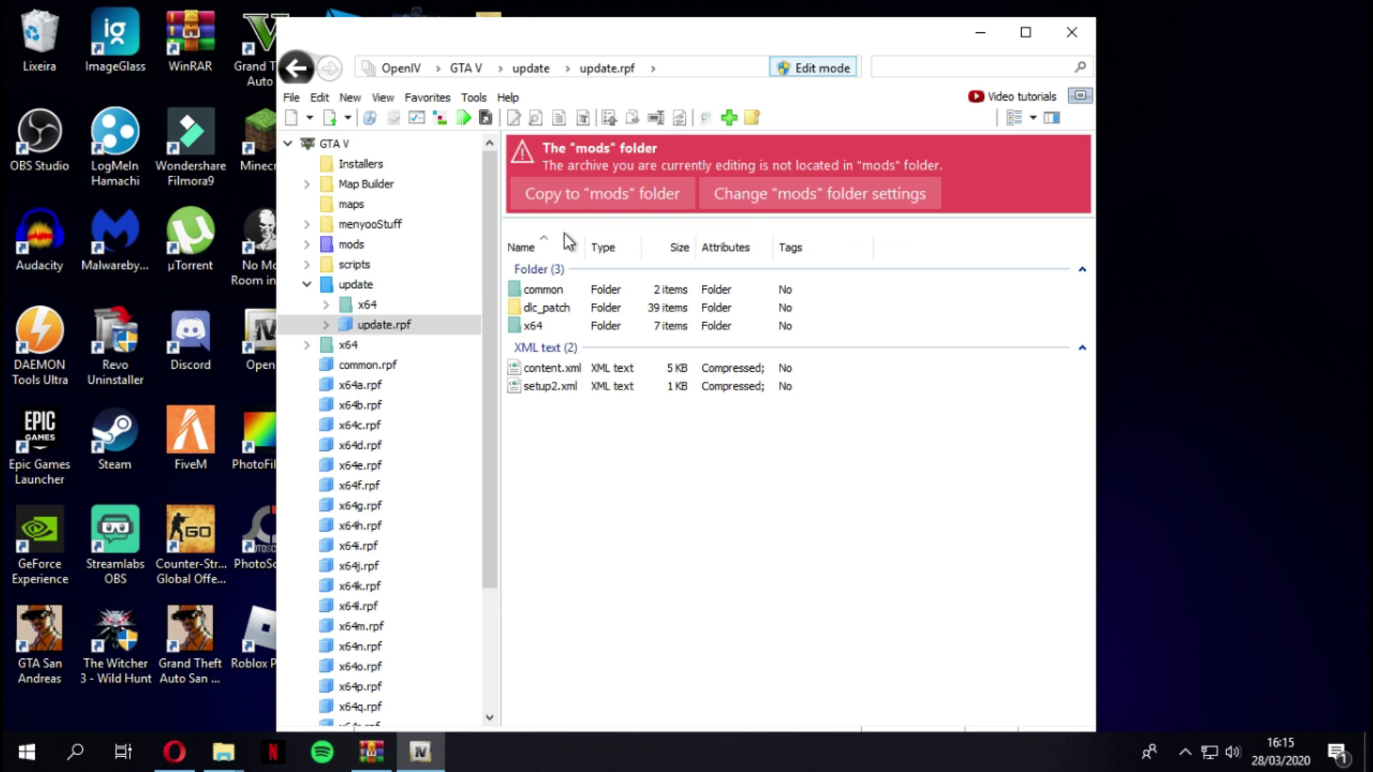
pyautogui.doubleClick(550, 288)
pyautogui.doubleClick(555, 274)
pyautogui.scroll(-5, 601, 578)
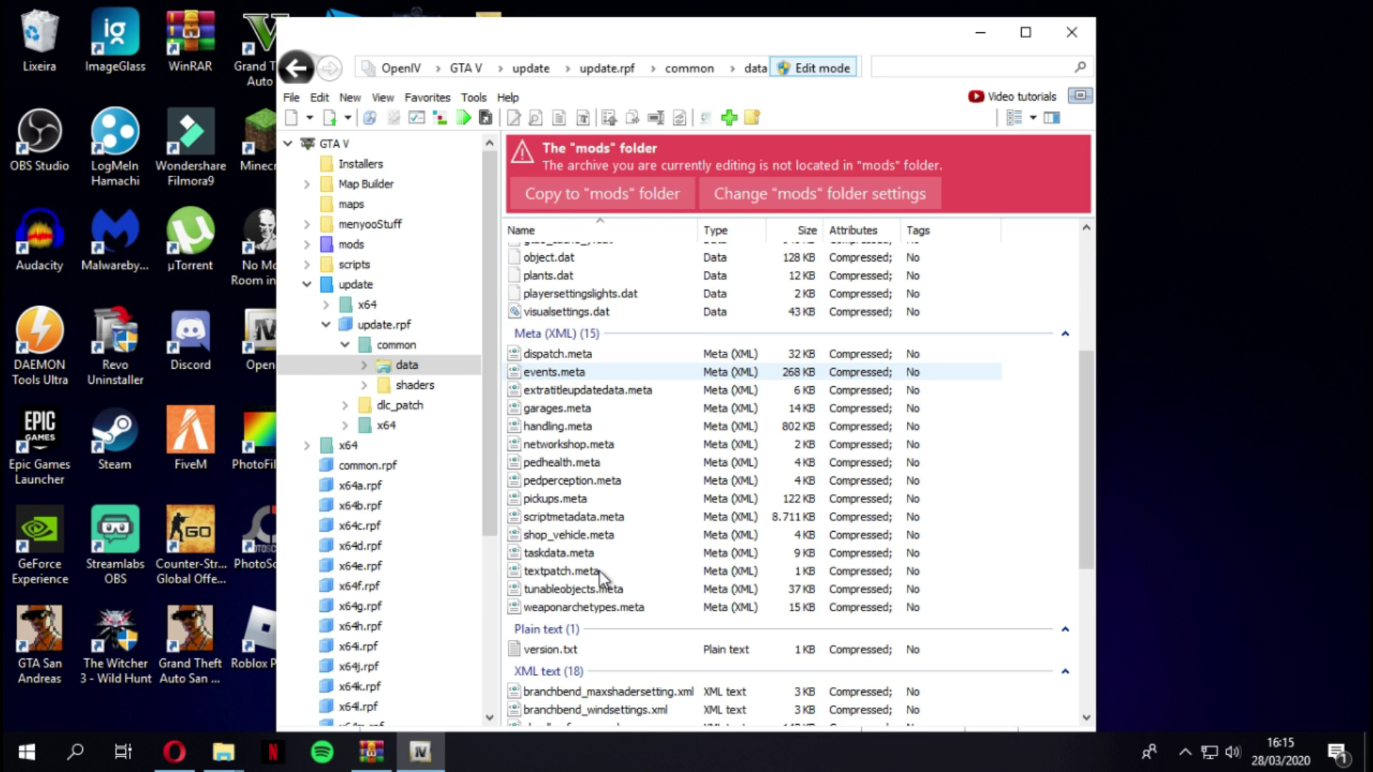
pyautogui.scroll(-5, 601, 578)
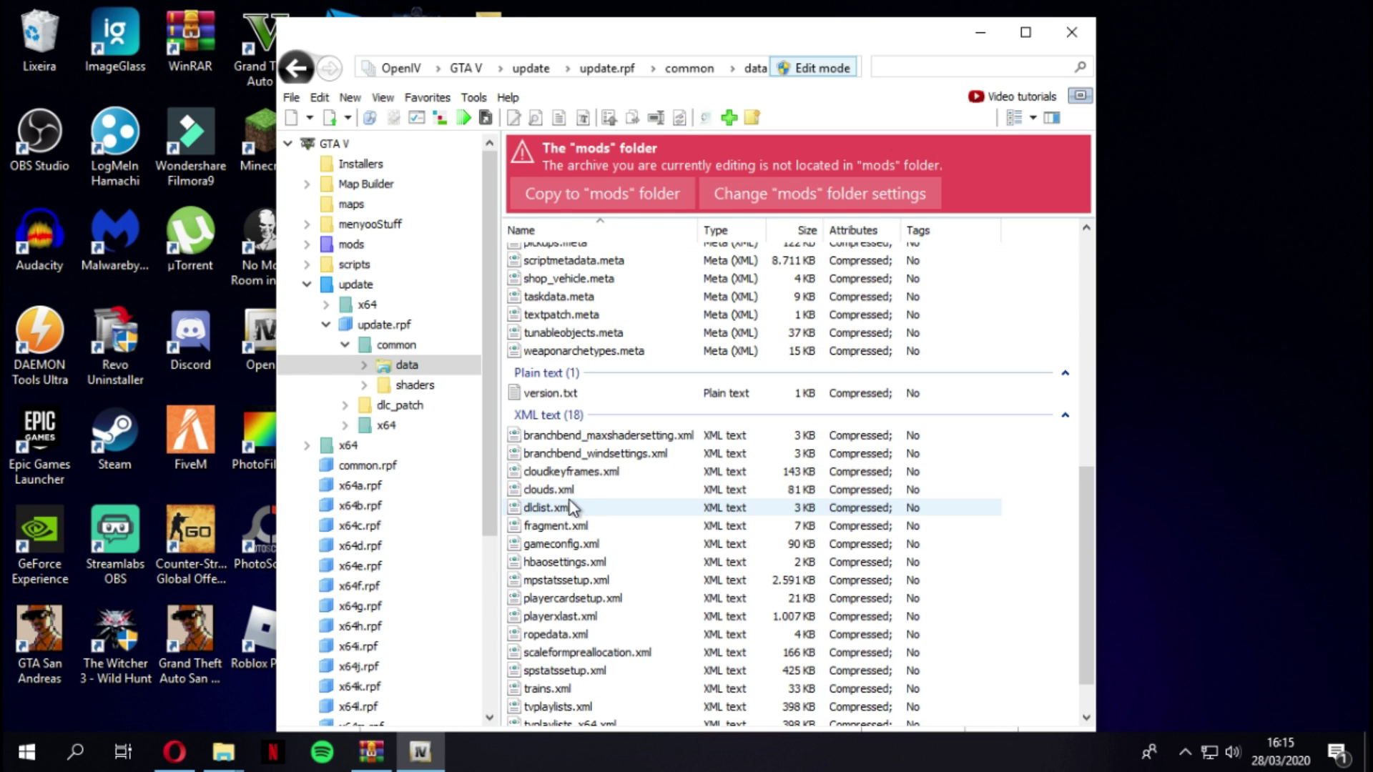
pyautogui.click(569, 508)
pyautogui.rightClick(569, 509)
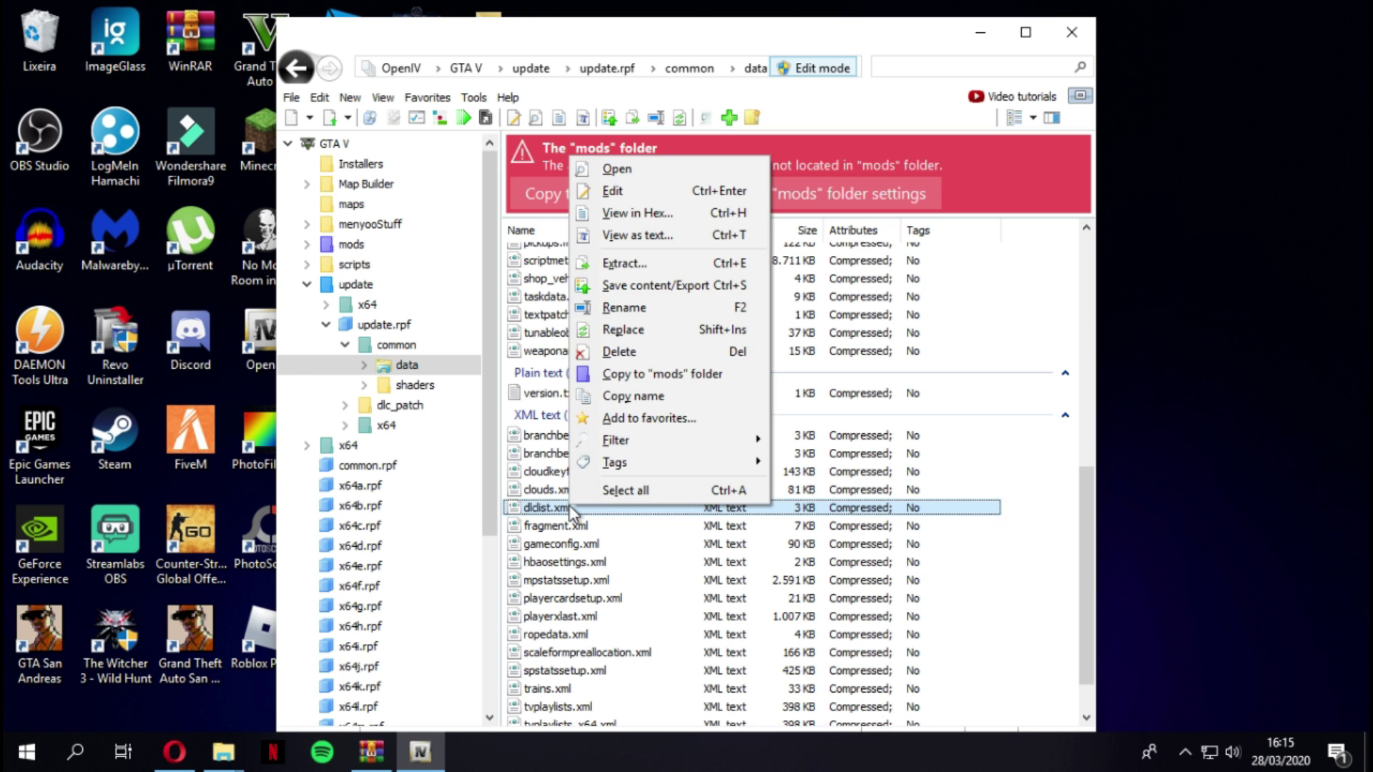
pyautogui.click(612, 191)
# Step: Replace the addonpeds entry in dlclist.xml with the copied line <Item>dlcpacks:\addonpeds\</Item> and save the file
pyautogui.click(622, 538)
pyautogui.moveTo(622, 537); pyautogui.dragTo(387, 537)
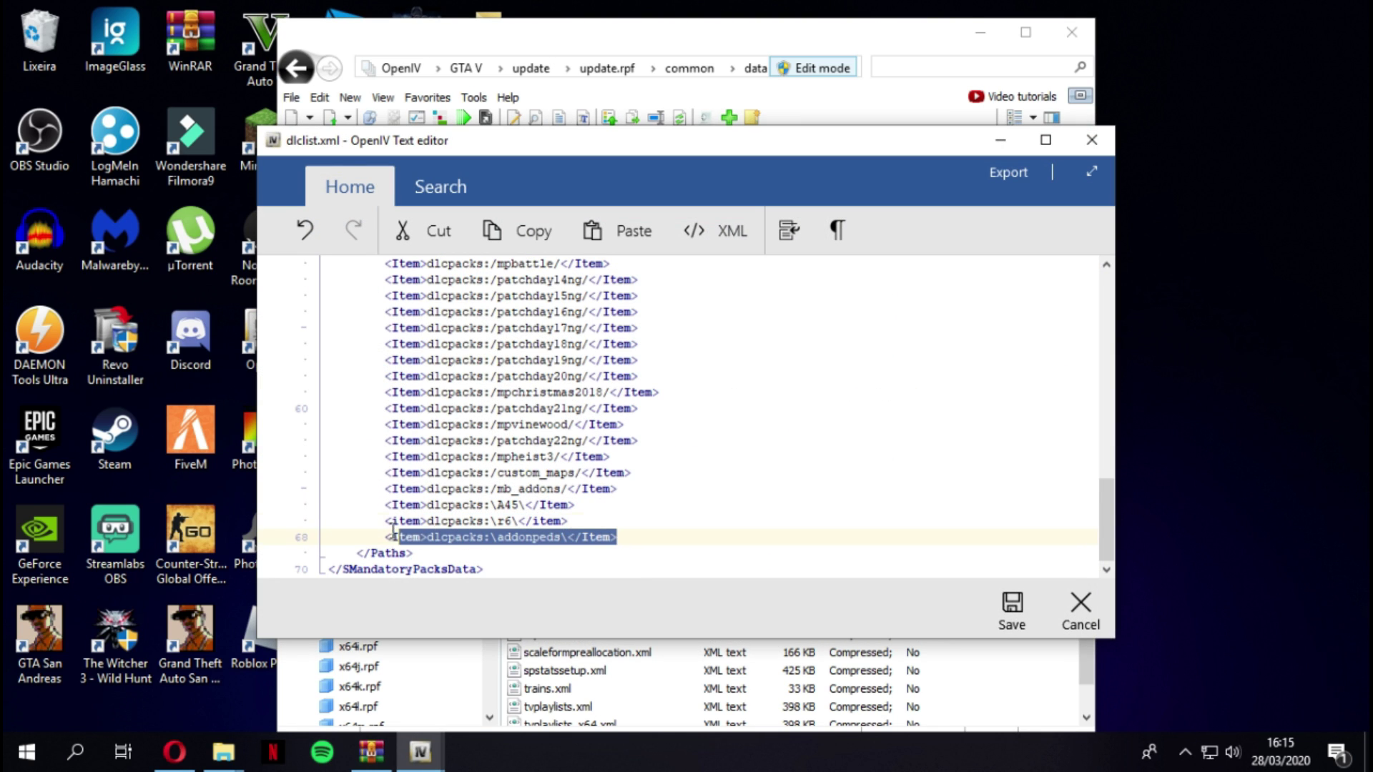
pyautogui.press('BackSpace')
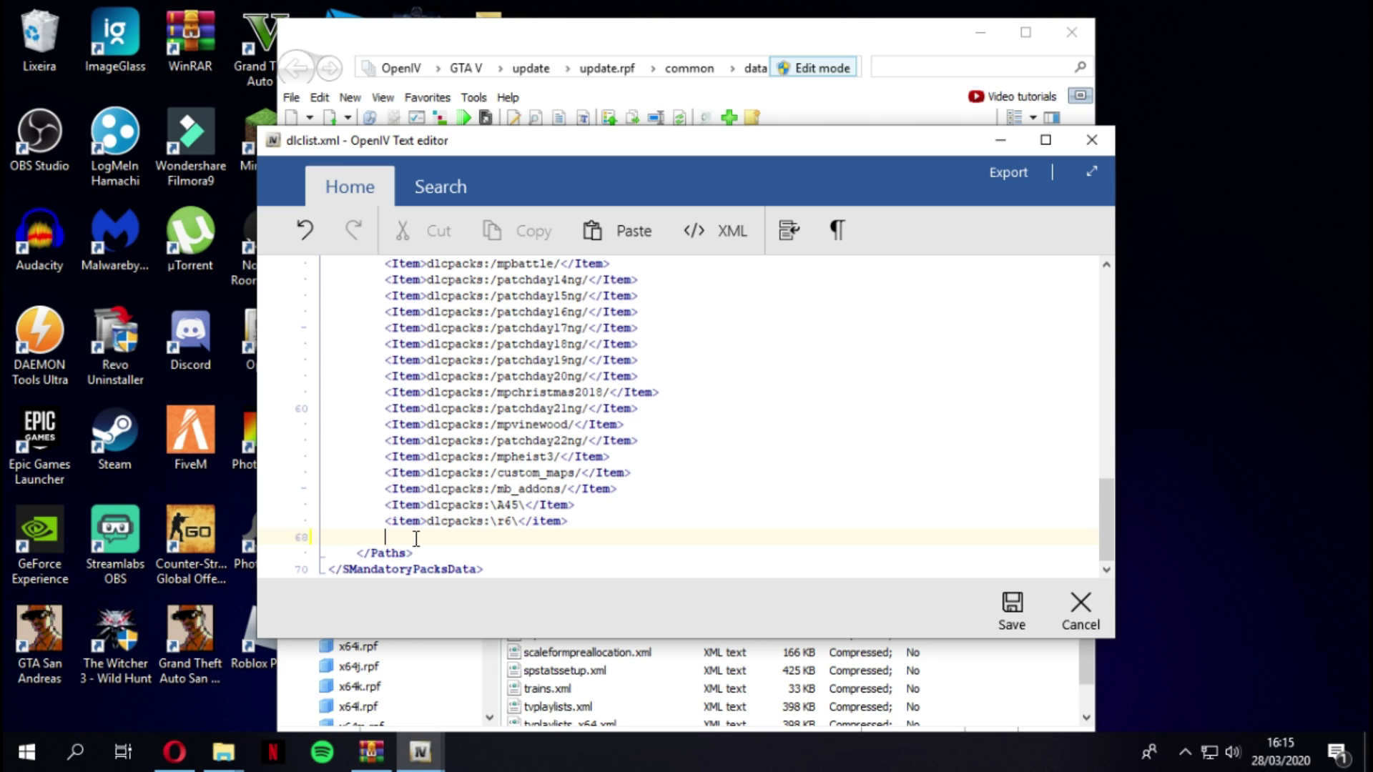
pyautogui.hotkey('ctrl', 'v')
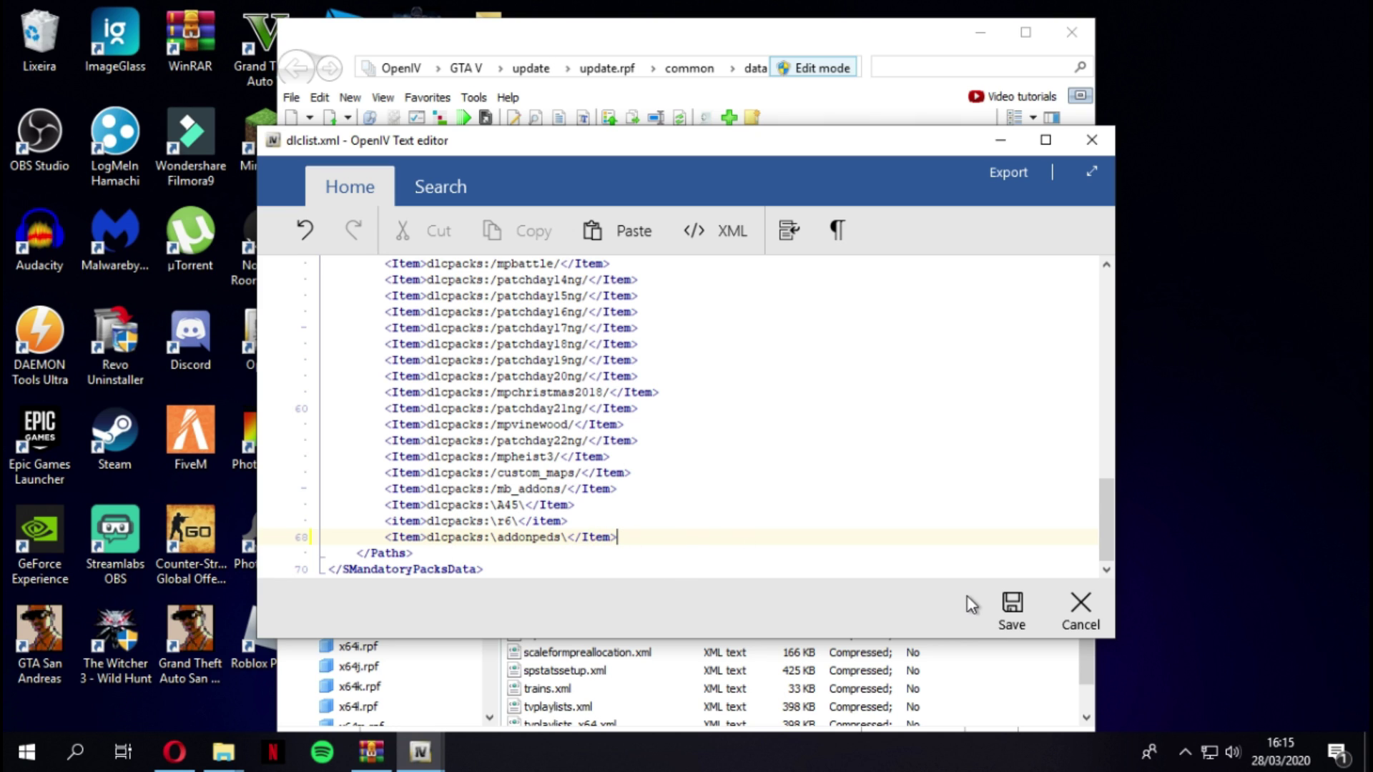
pyautogui.click(1010, 610)
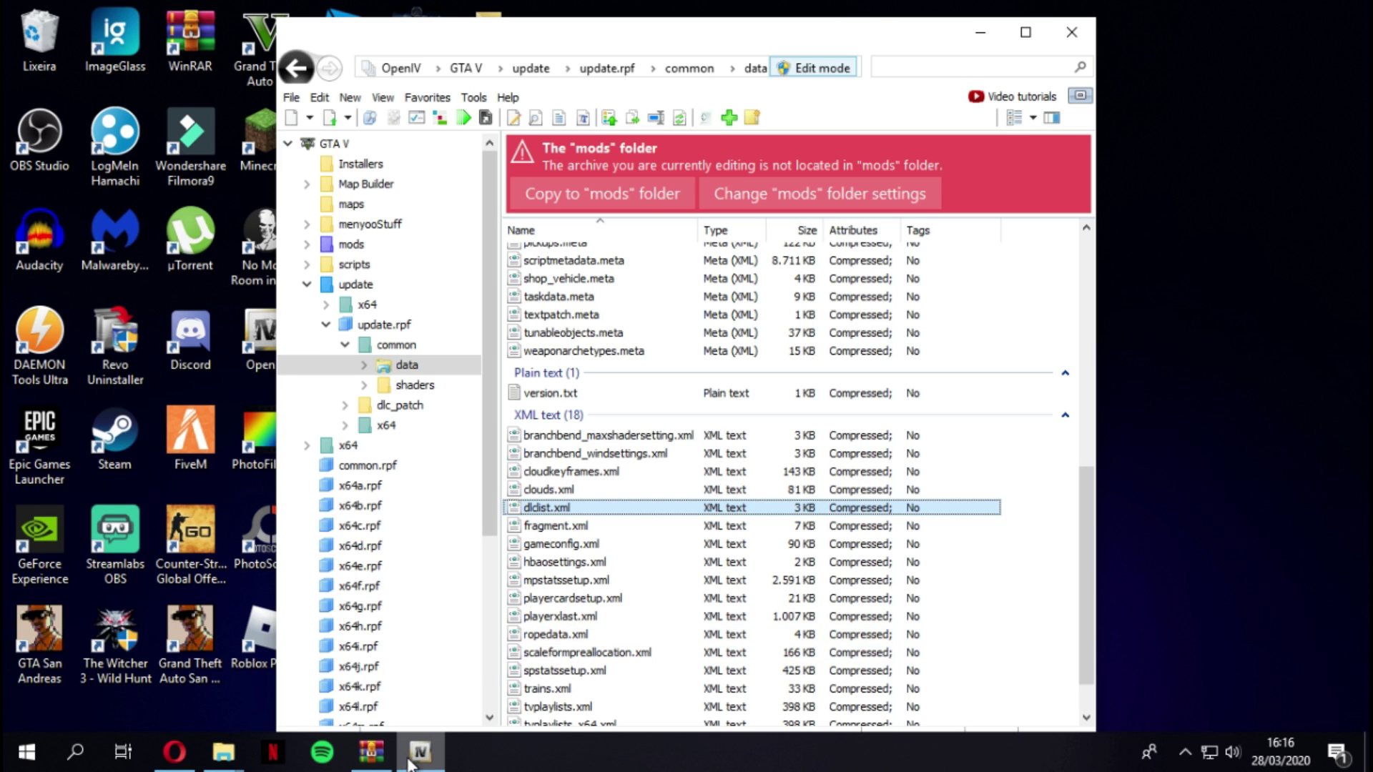
# Step: Check the ped model files in the Mai Shiranui archive's folder and minimize the open windows
pyautogui.hotkey('alt', 'Tab')
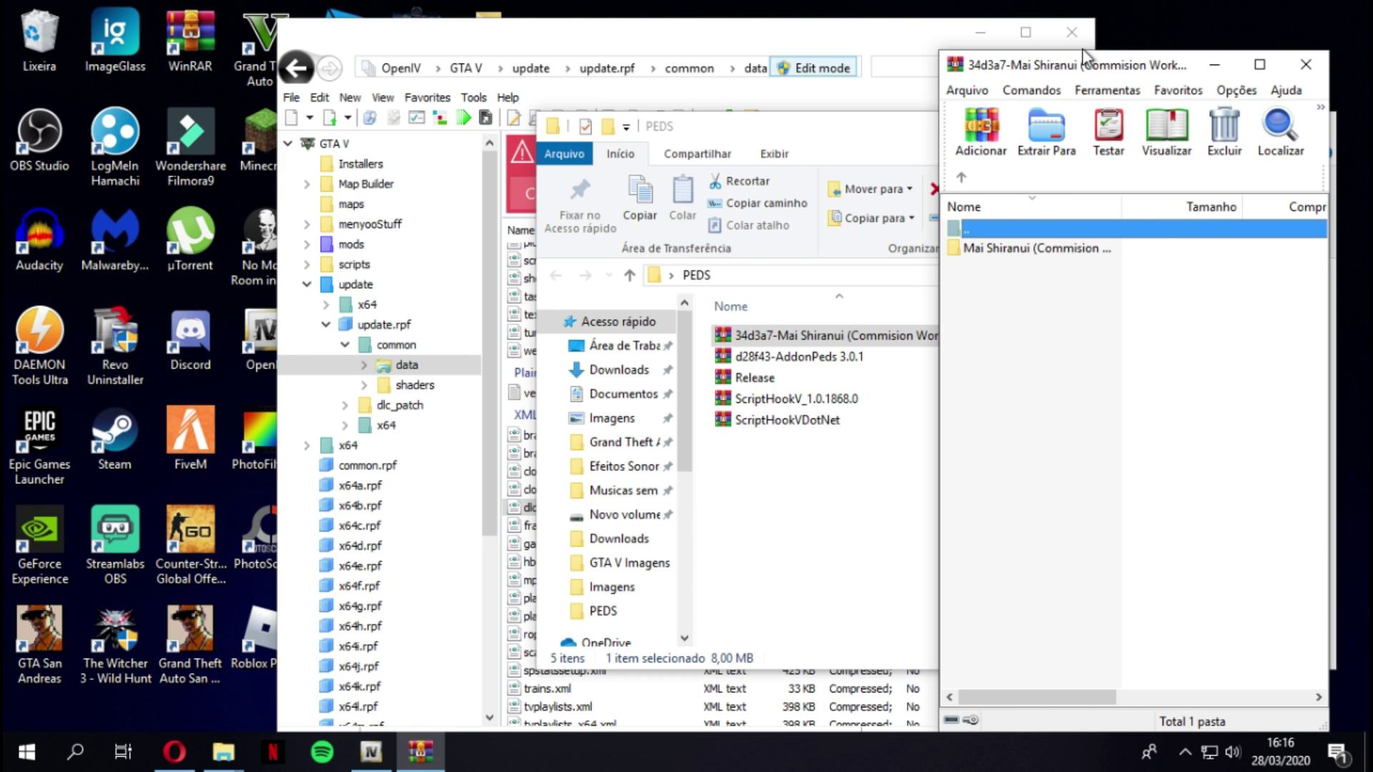
pyautogui.doubleClick(1057, 251)
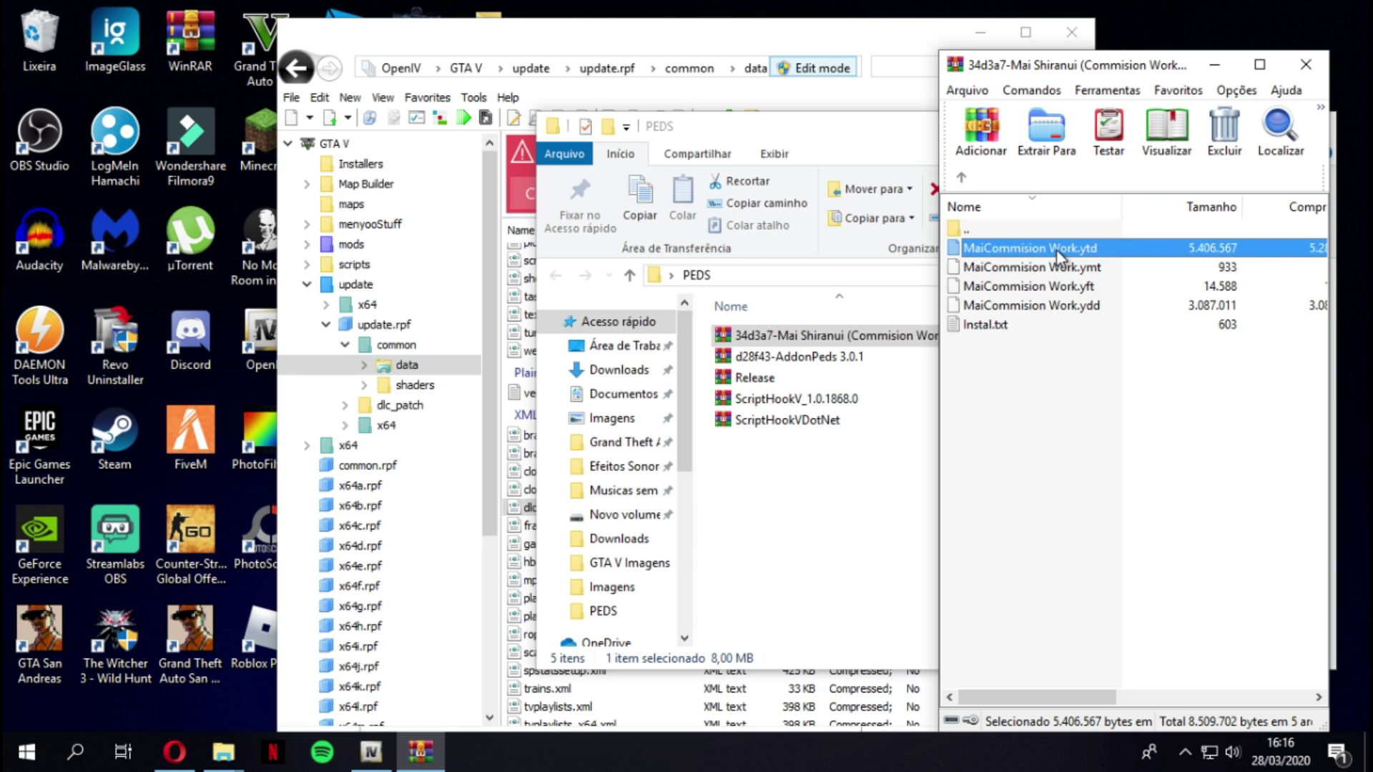
pyautogui.click(1080, 311)
pyautogui.click(1088, 243)
pyautogui.click(1215, 65)
pyautogui.click(1220, 127)
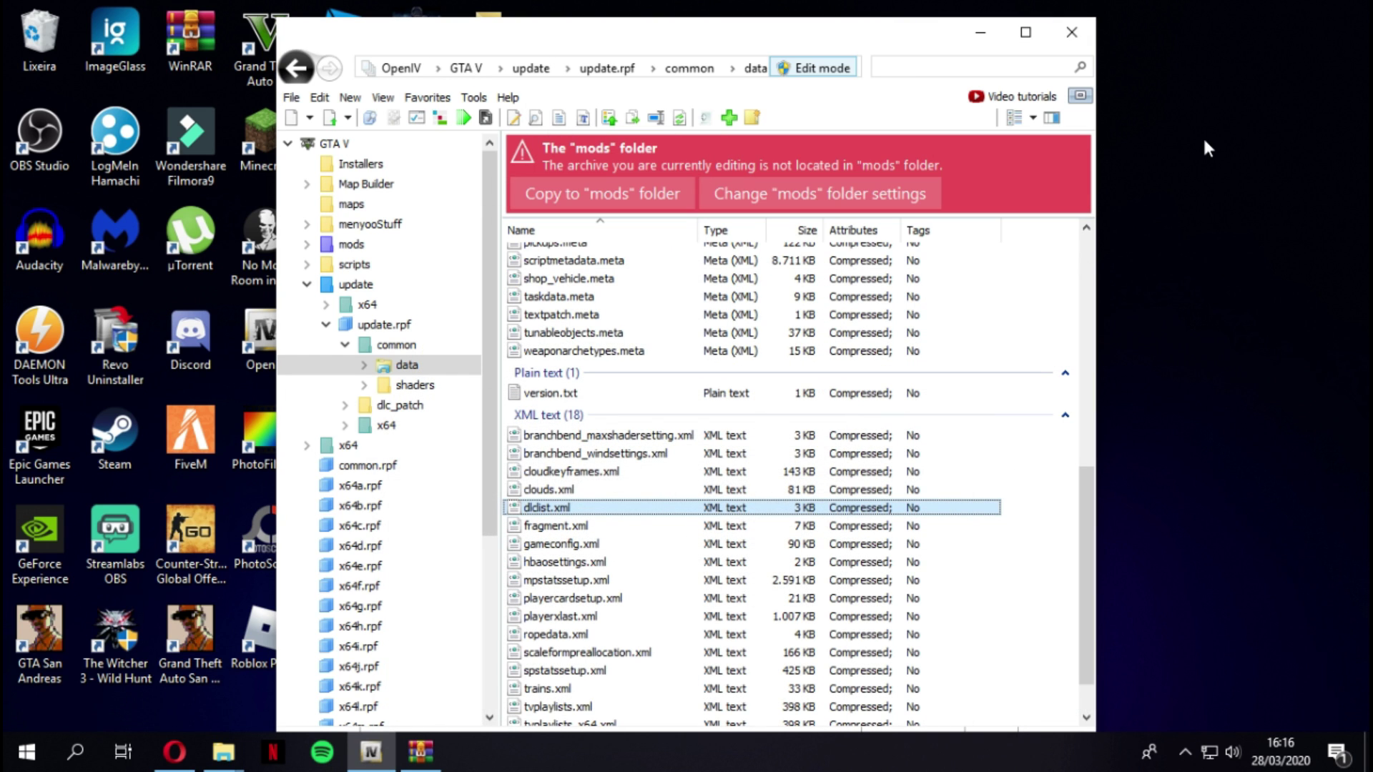
pyautogui.click(981, 33)
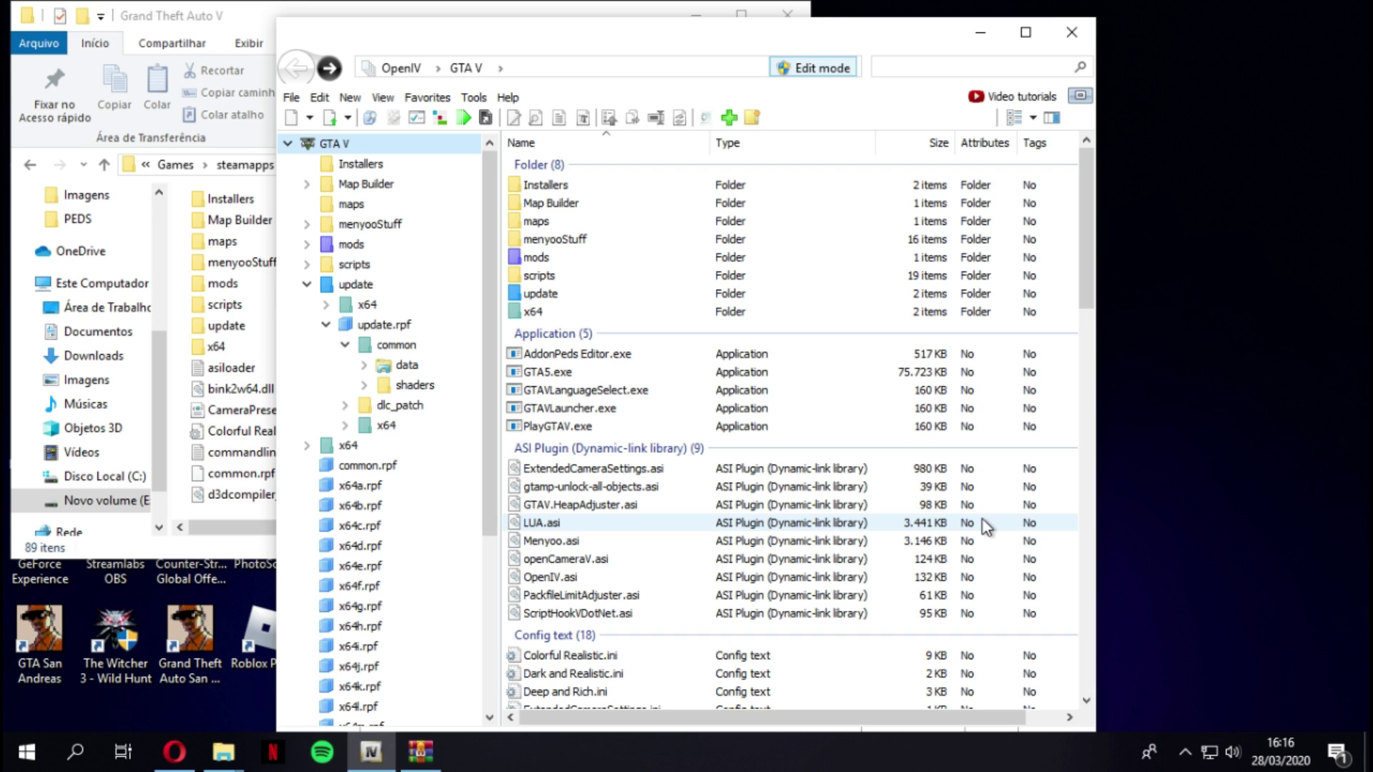
# Step: In OpenIV, open peds.rpf inside update\x64\dlcpacks\addonpeds\dlc.rpf
pyautogui.doubleClick(557, 296)
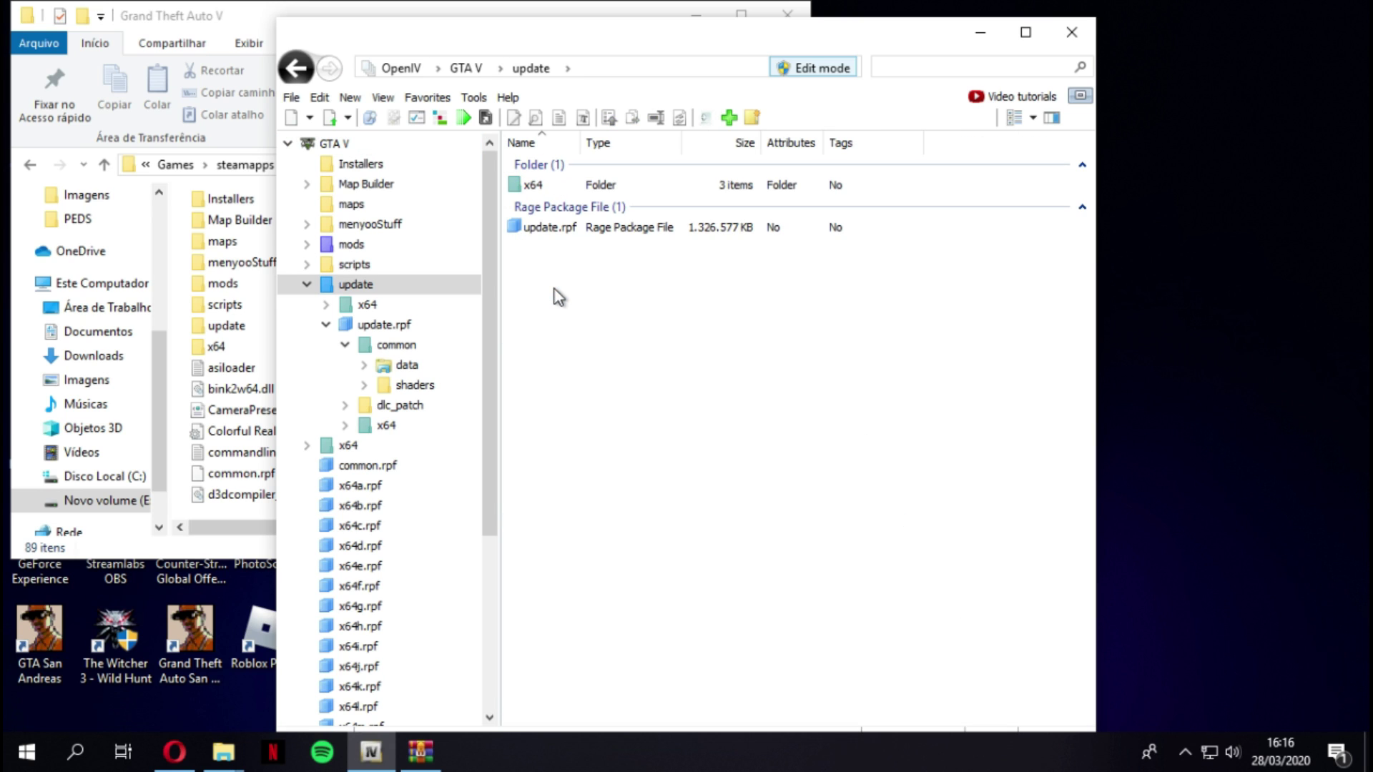
pyautogui.doubleClick(546, 187)
pyautogui.doubleClick(566, 201)
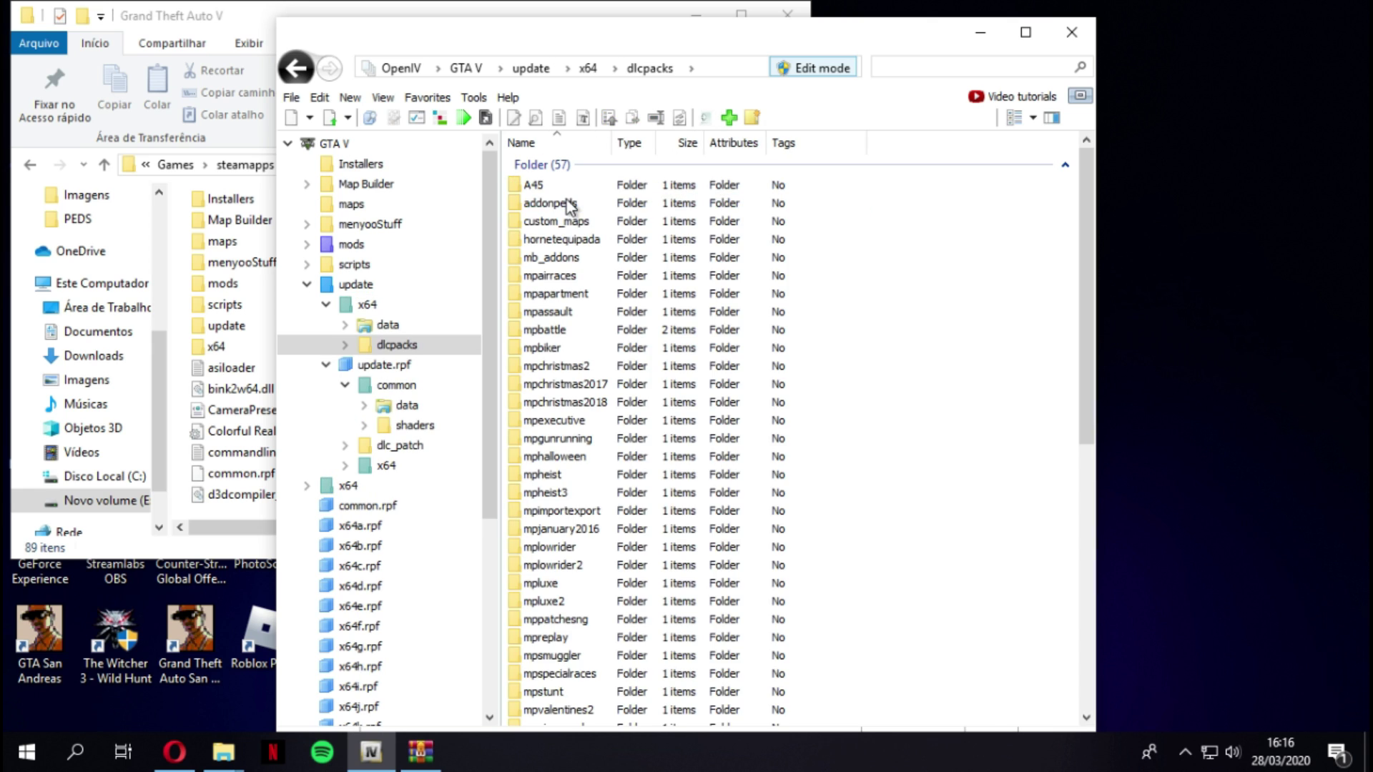
pyautogui.doubleClick(549, 203)
pyautogui.doubleClick(551, 186)
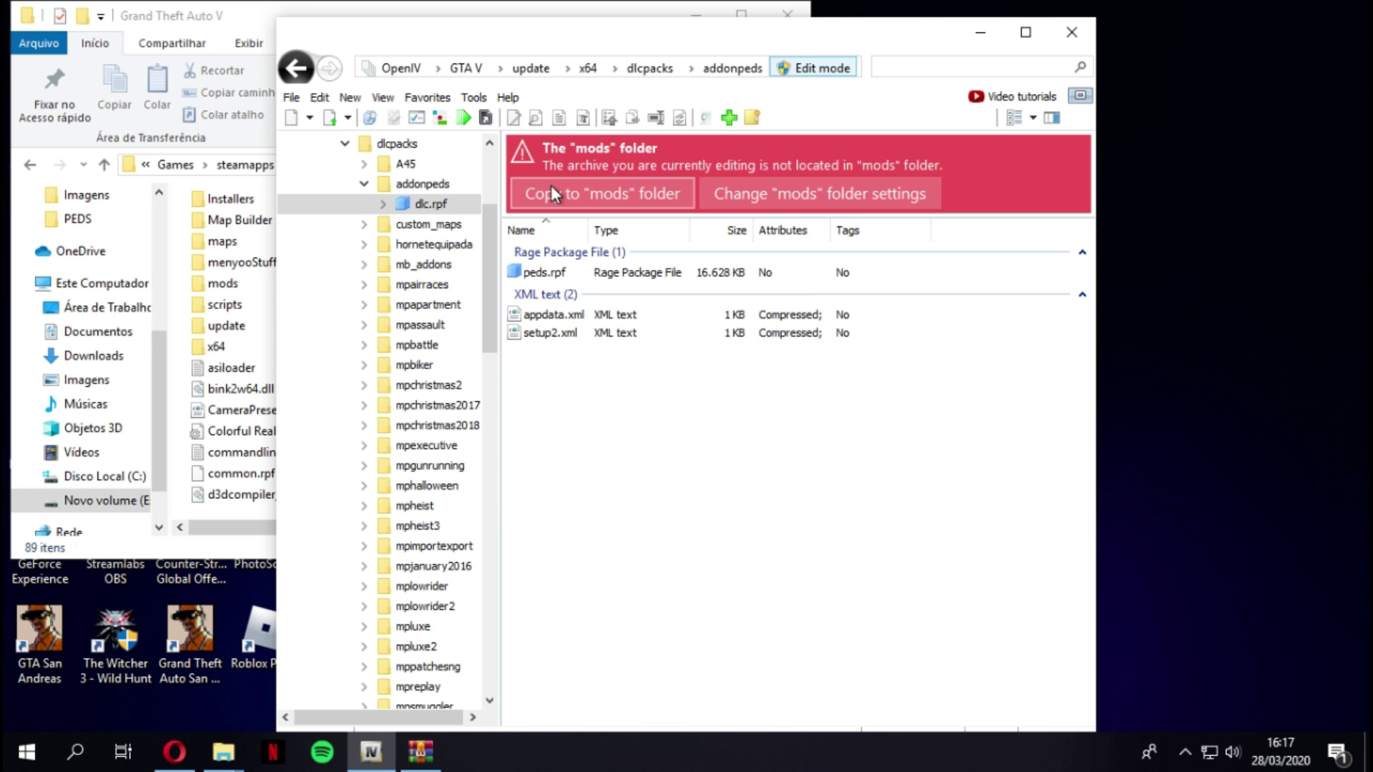
pyautogui.doubleClick(575, 272)
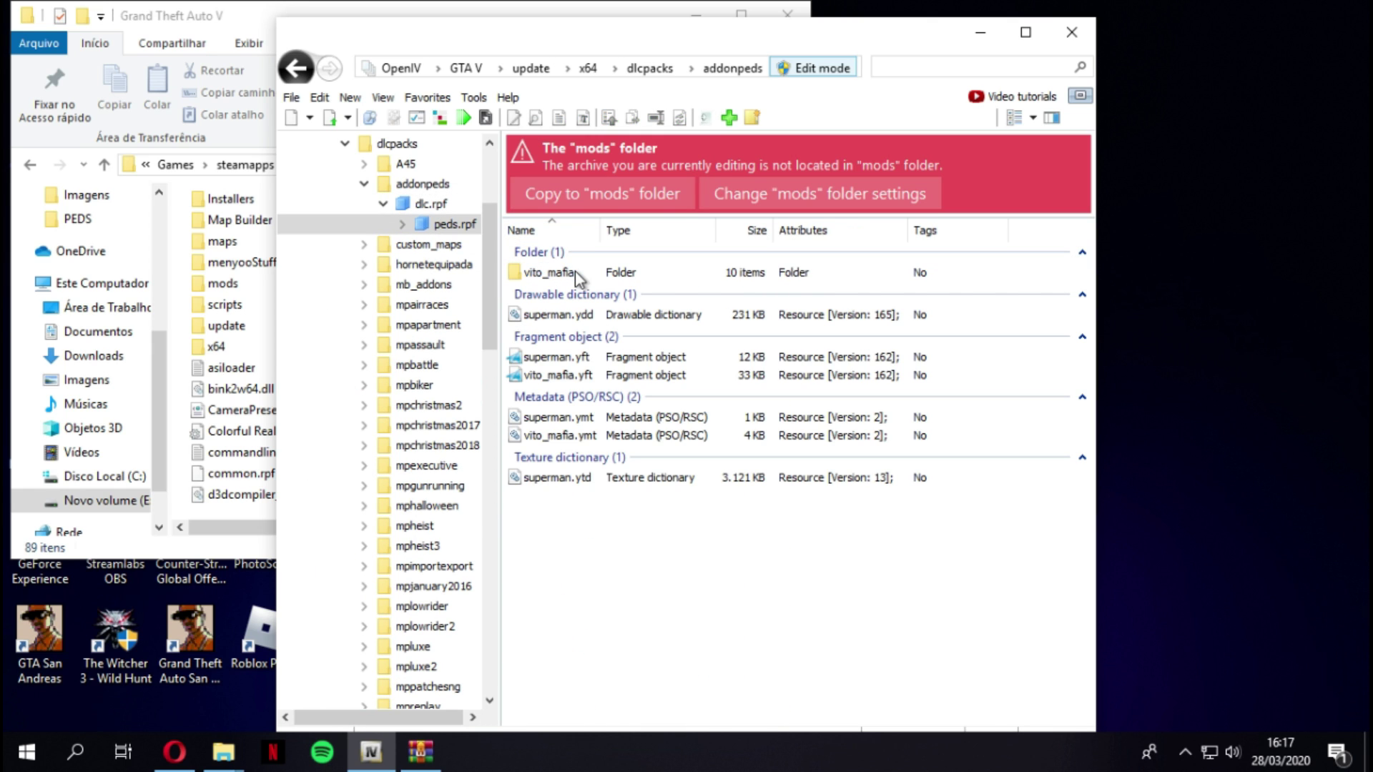
# Step: Delete the vito_mafia folder and all superman and vito_mafia files from peds.rpf, confirming the deletion
pyautogui.click(576, 273)
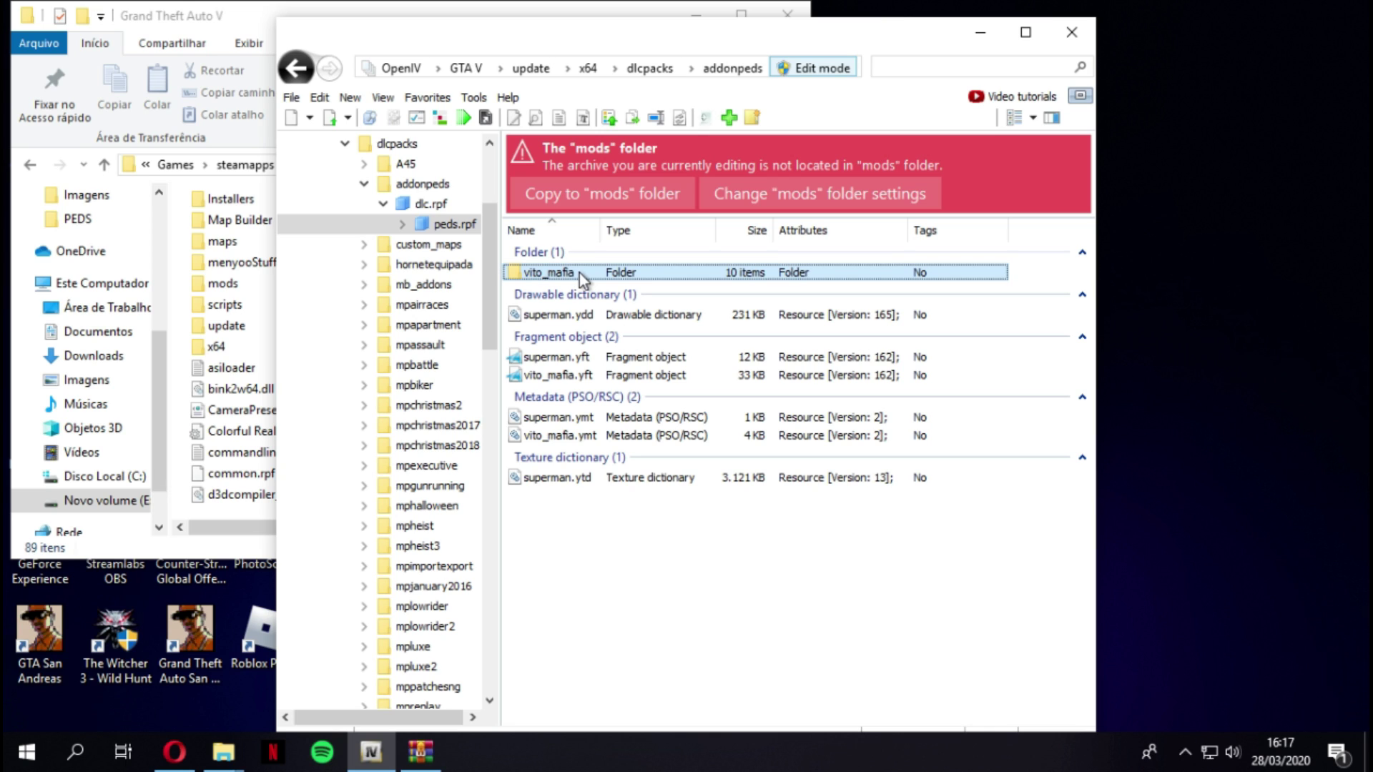
pyautogui.keyDown('shift'); pyautogui.click(565, 482); pyautogui.keyUp('shift')
pyautogui.rightClick(654, 359)
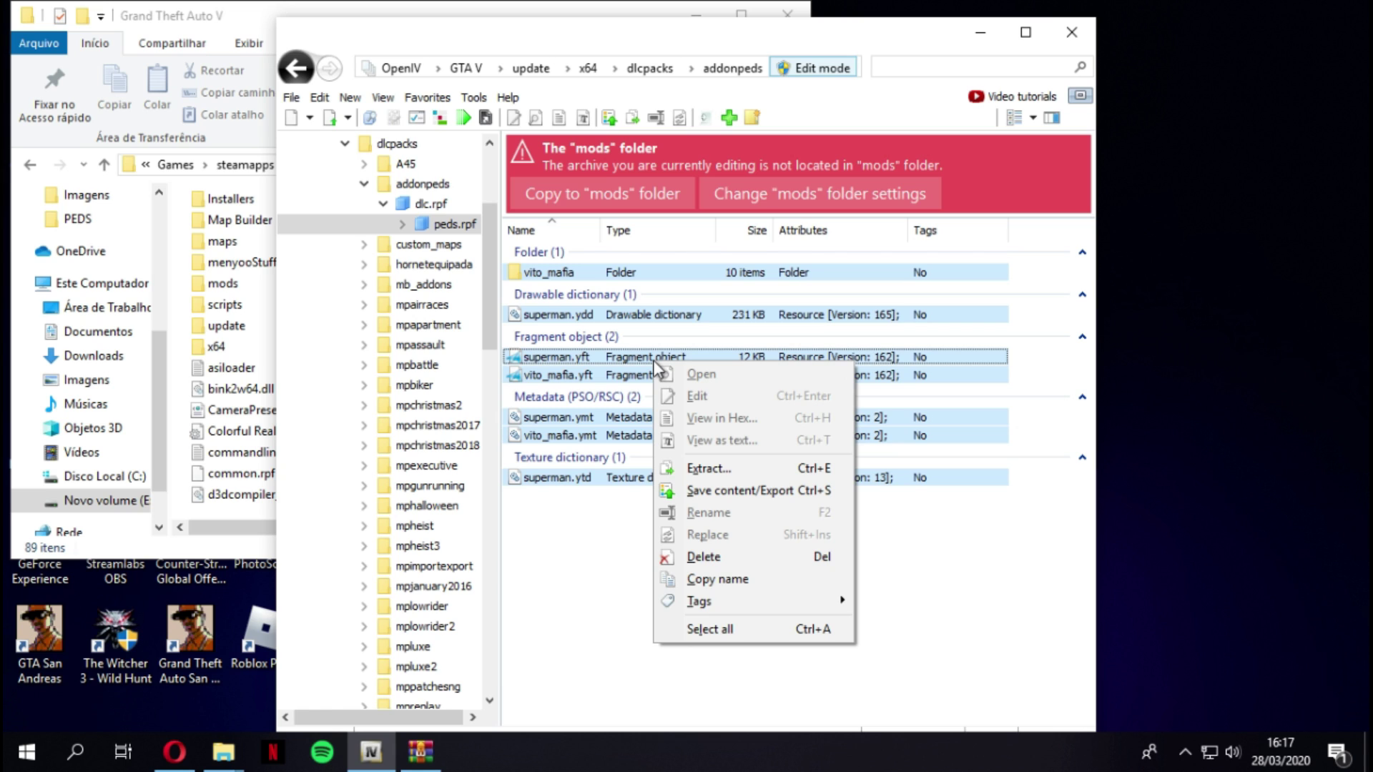
pyautogui.click(701, 558)
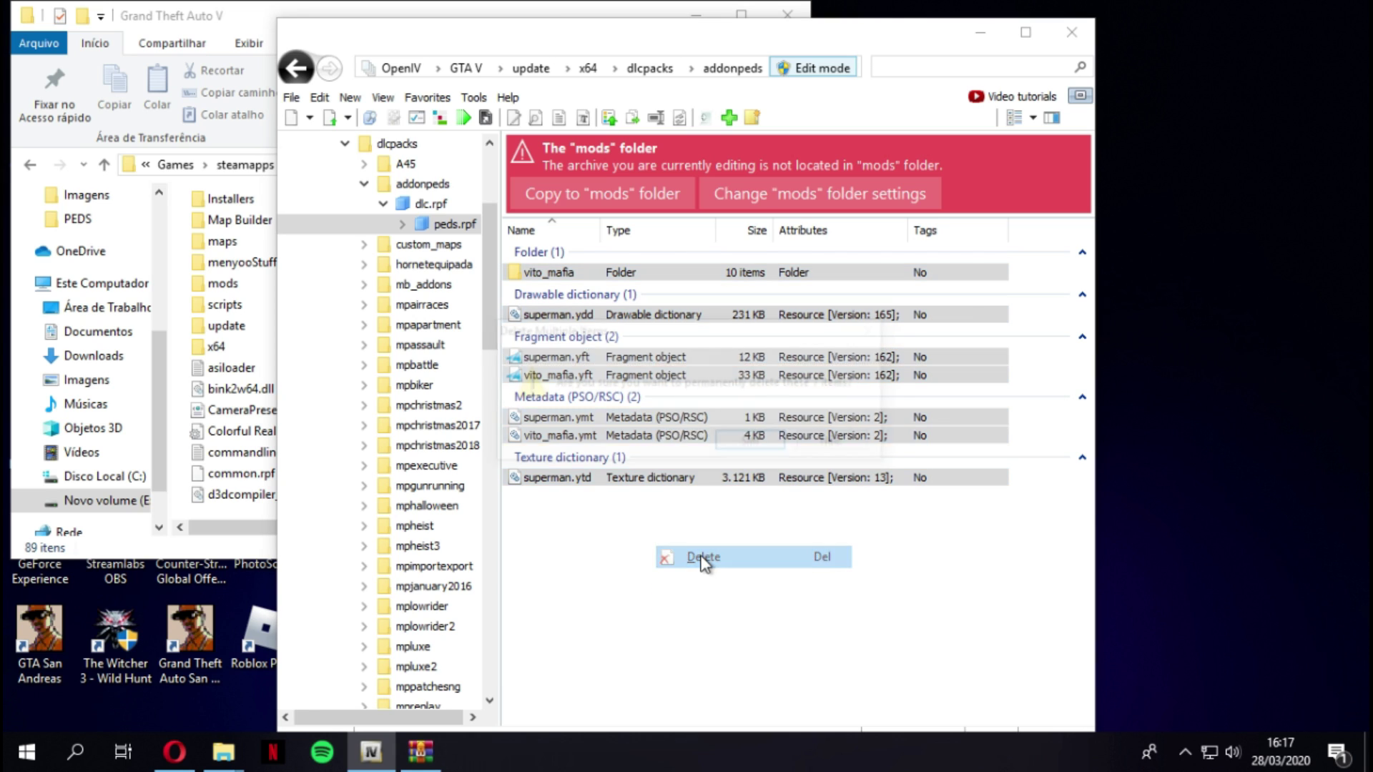
pyautogui.click(752, 443)
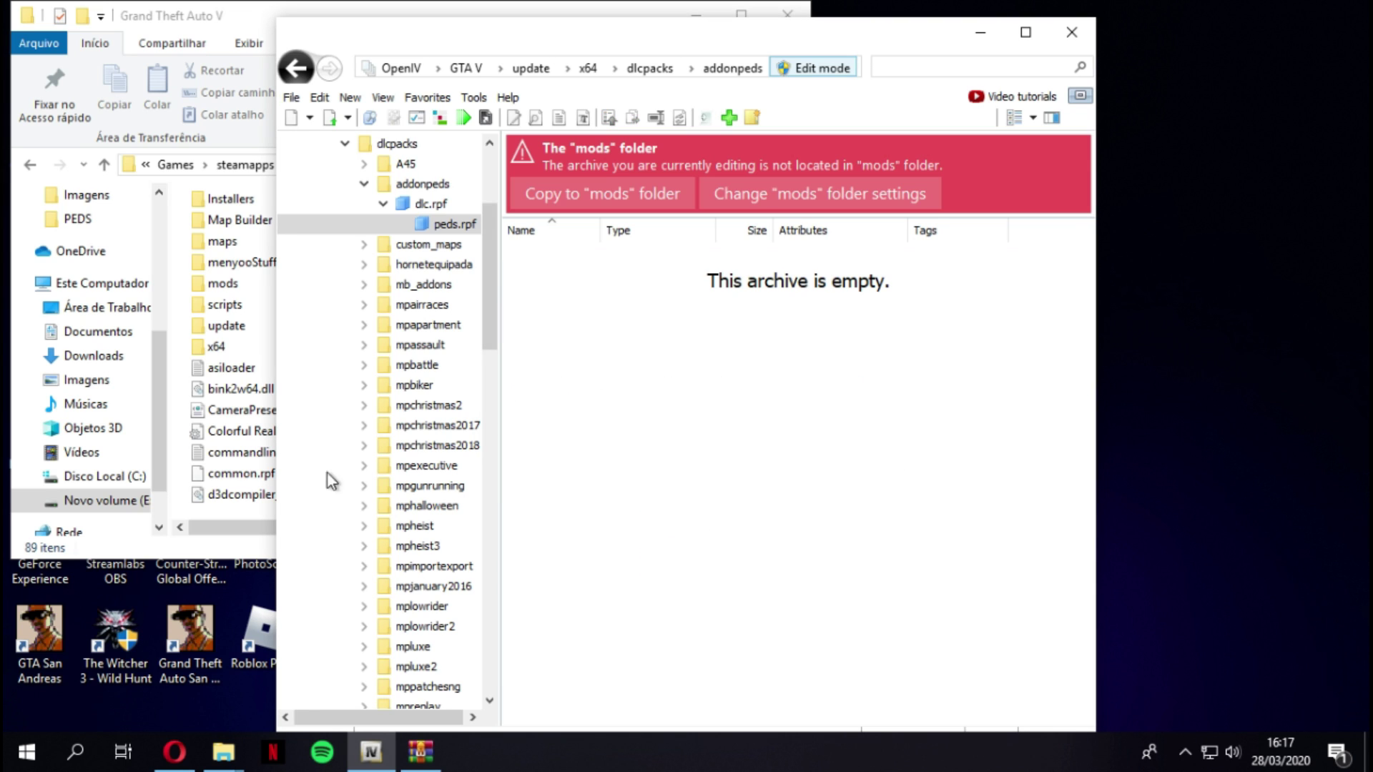
# Step: Open the Mai Shiranui (Commision Work) archive from the PEDS folder, enter its subfolder and clear the PEDS window away from OpenIV
pyautogui.moveTo(223, 750)
pyautogui.click(315, 650)
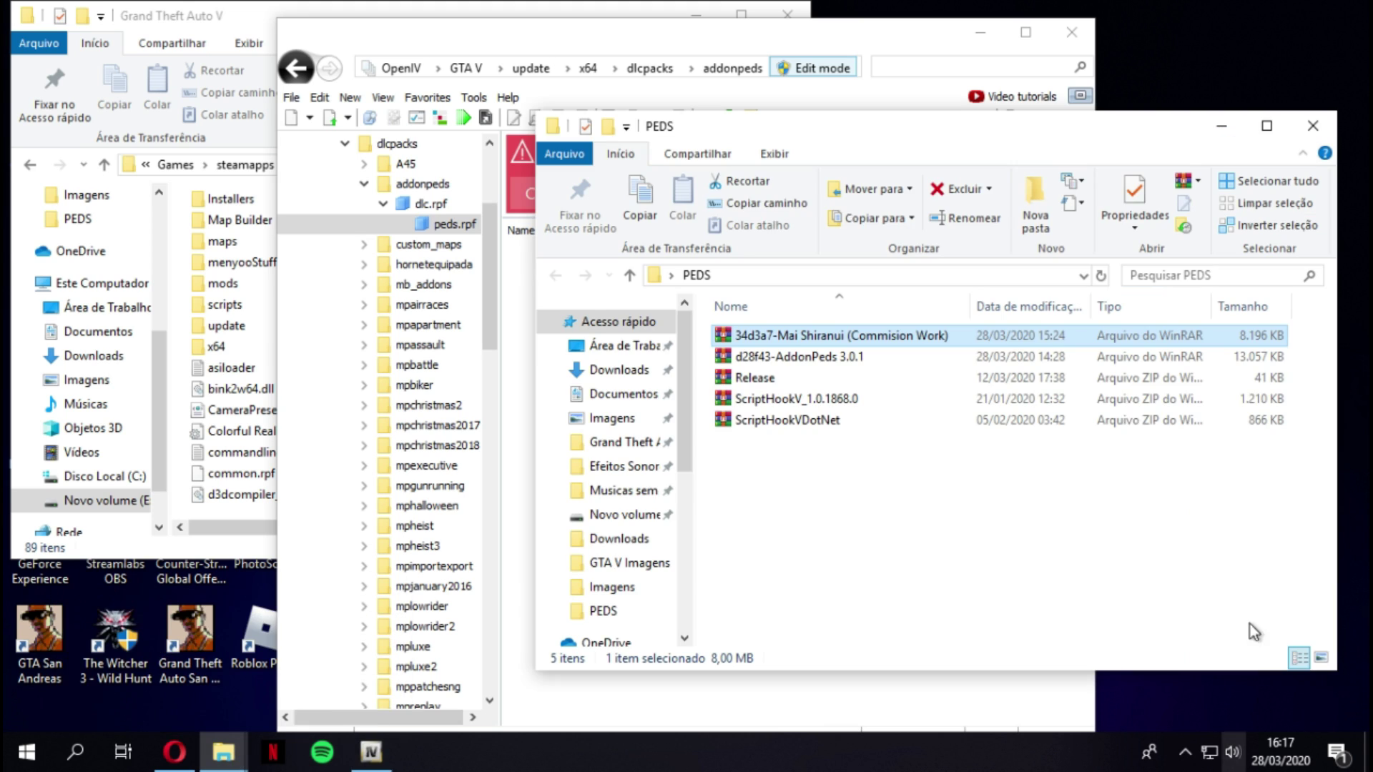
pyautogui.doubleClick(847, 338)
pyautogui.doubleClick(1126, 249)
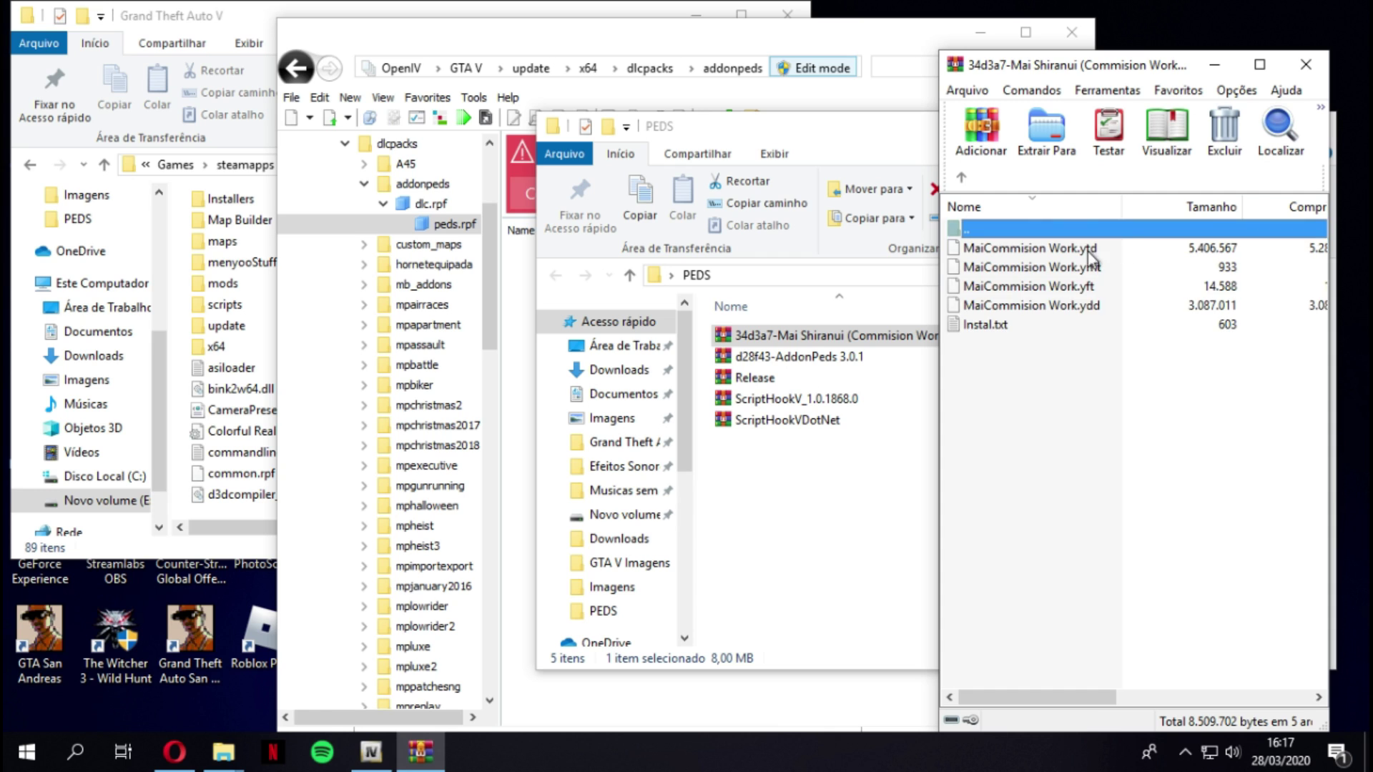
pyautogui.click(1241, 401)
pyautogui.click(1306, 64)
pyautogui.click(1230, 124)
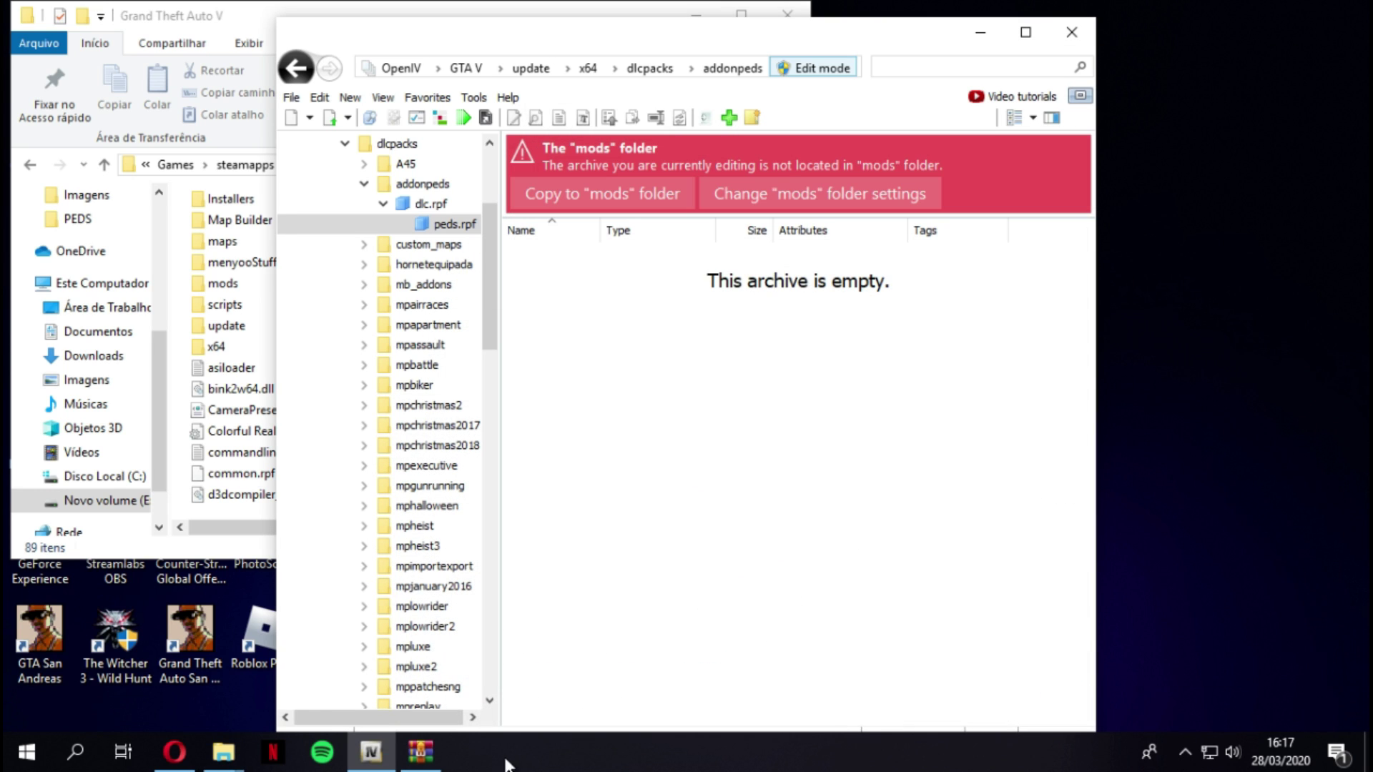
# Step: Add the MaiCommision Work .ytd, .ymt, .yft and .ydd files from the archive to peds.rpf
pyautogui.click(421, 752)
pyautogui.click(1079, 248)
pyautogui.keyDown('shift'); pyautogui.click(1097, 306); pyautogui.keyUp('shift')
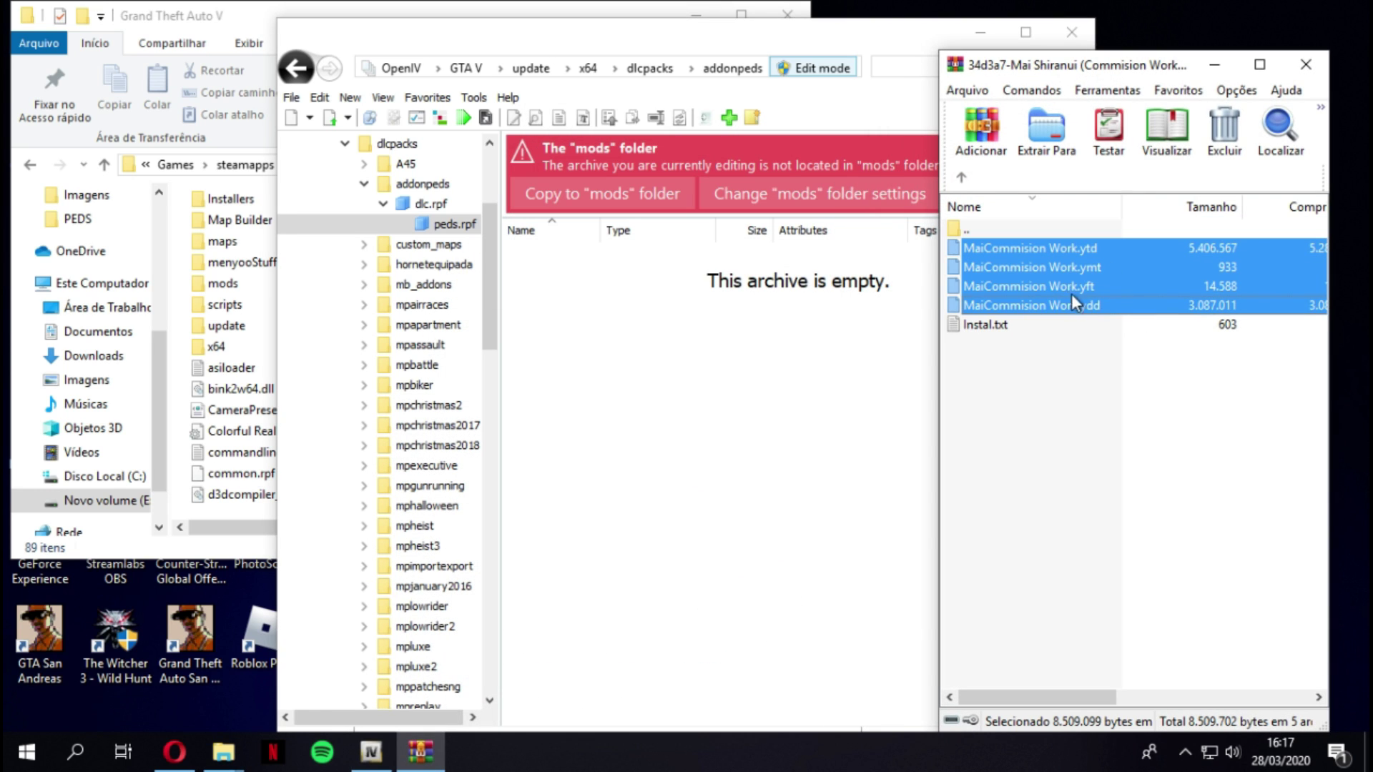
pyautogui.moveTo(1105, 284); pyautogui.dragTo(616, 345)
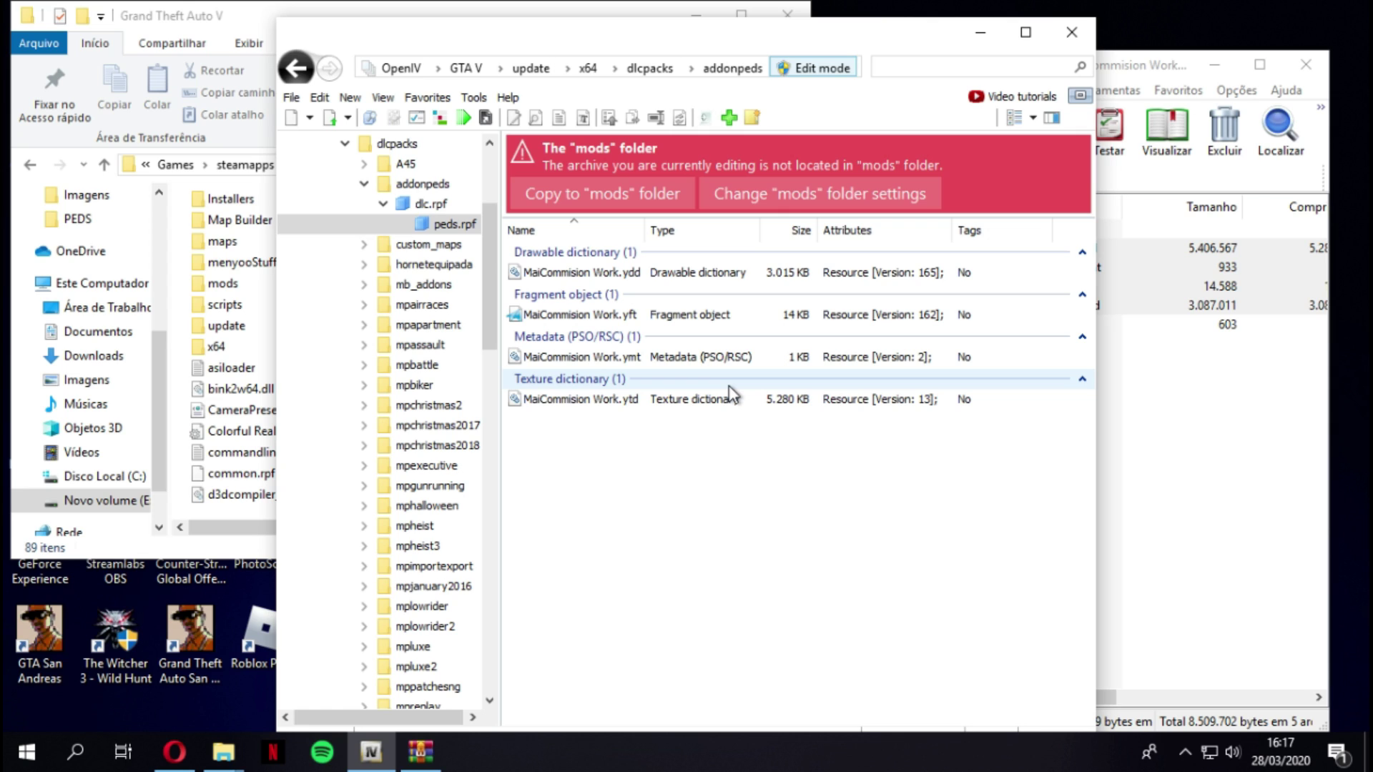
# Step: Copy the base name MaiCommision Work, without its extension, from the .ytd file in the Mai Shiranui archive
pyautogui.click(1150, 404)
pyautogui.click(1076, 250)
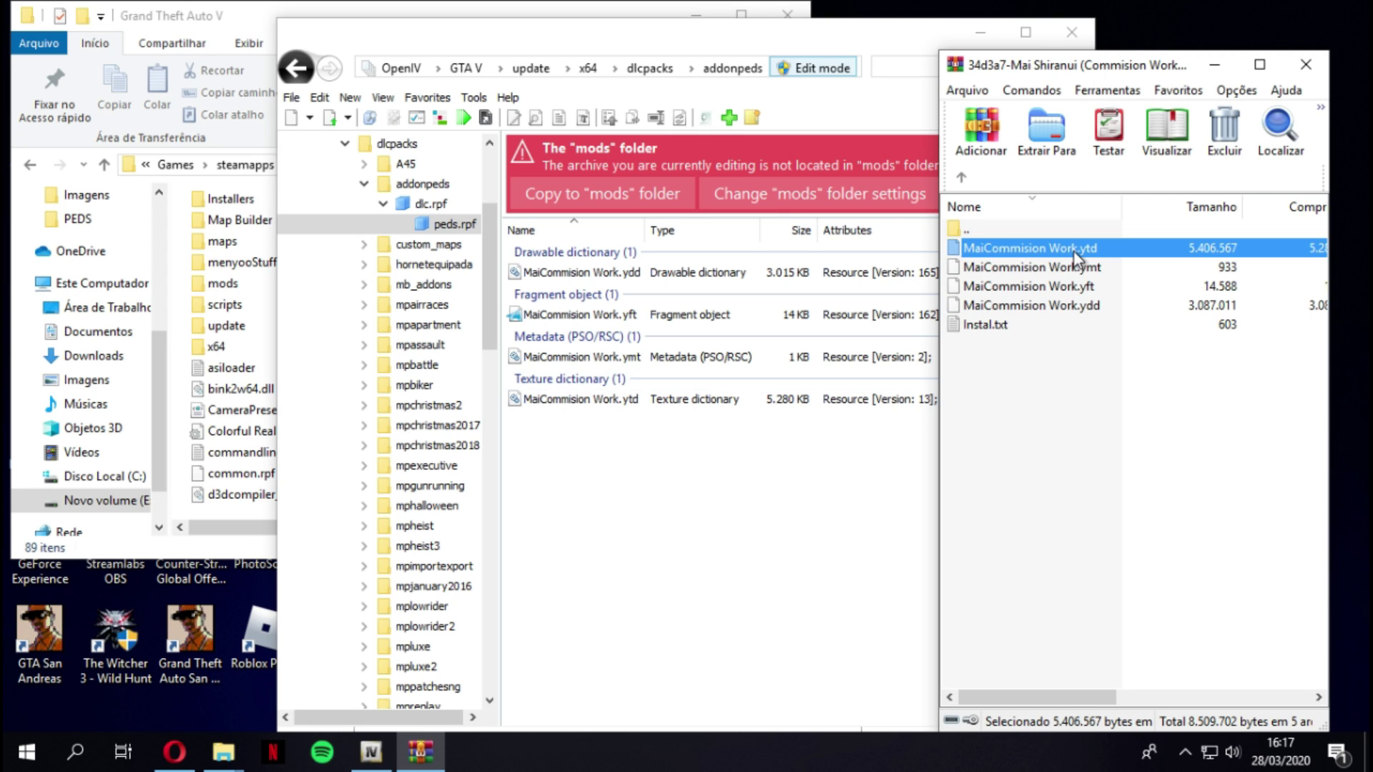
pyautogui.keyDown('shift'); pyautogui.click(1099, 310); pyautogui.keyUp('shift')
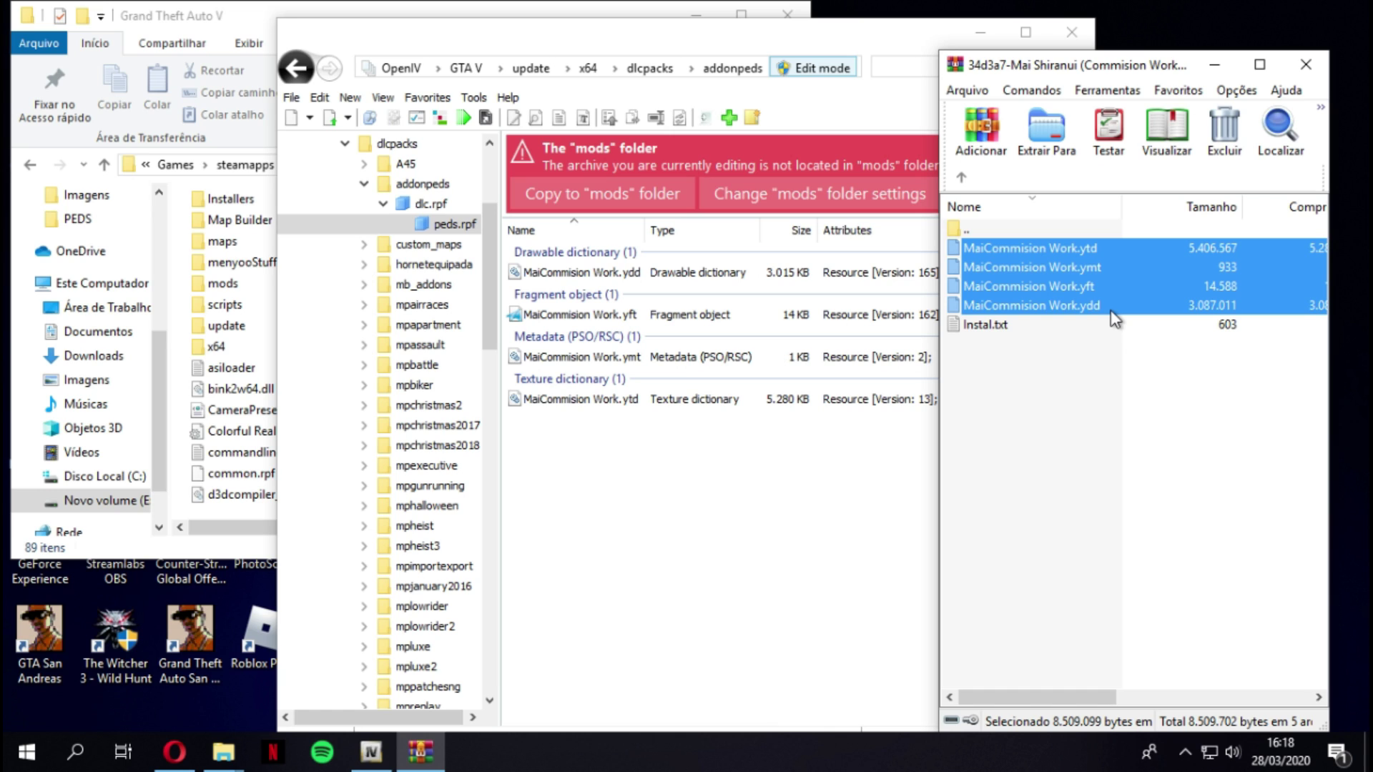
pyautogui.click(1058, 280)
pyautogui.click(1012, 251)
pyautogui.click(1036, 249)
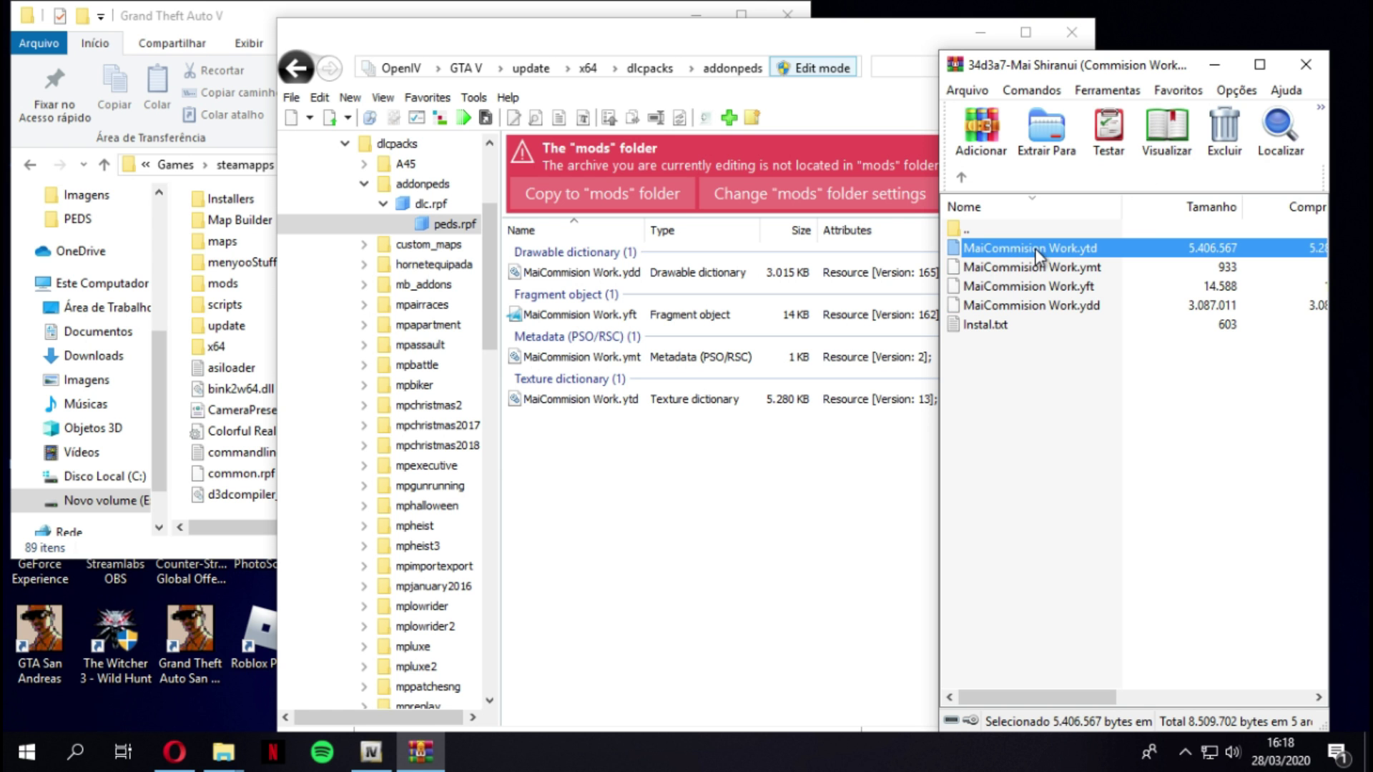
pyautogui.click(1080, 248)
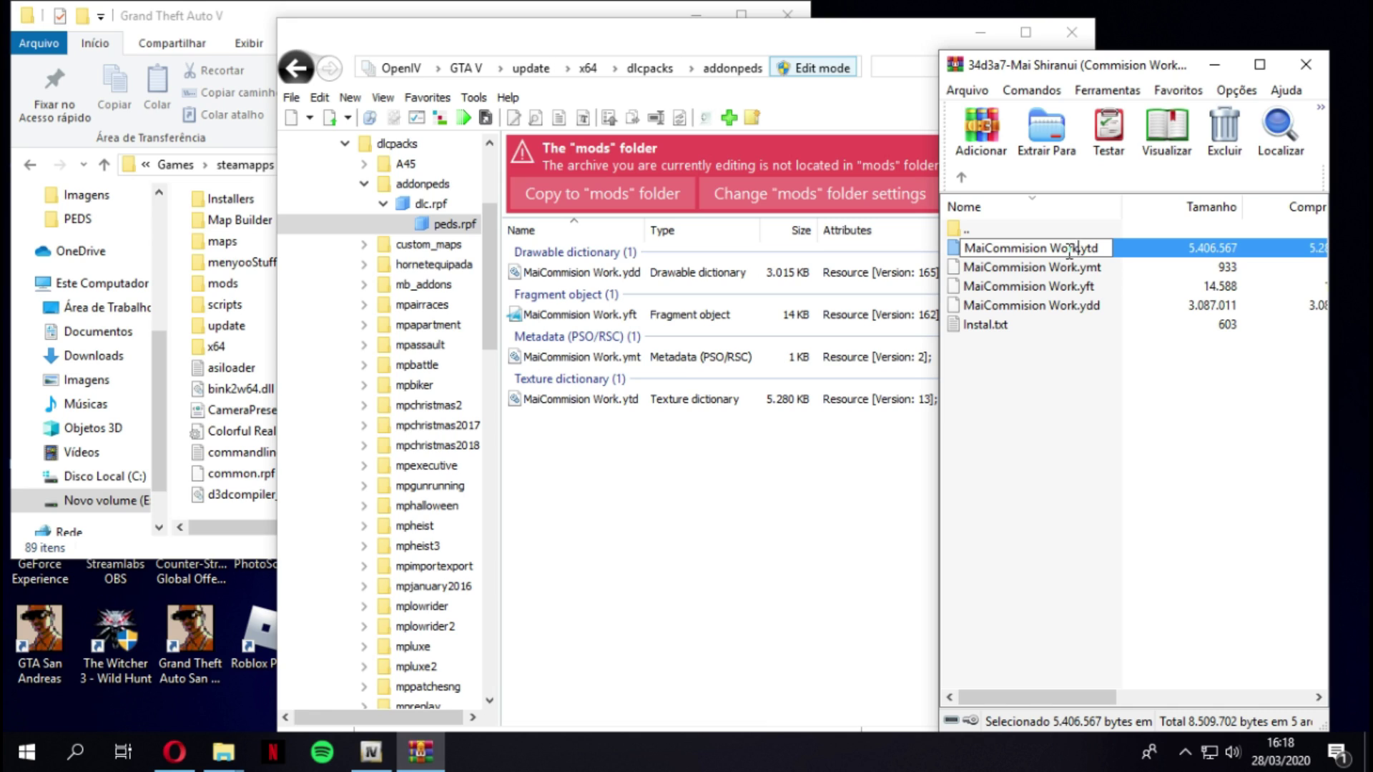
pyautogui.moveTo(1079, 248); pyautogui.dragTo(991, 250)
pyautogui.press('super+c')
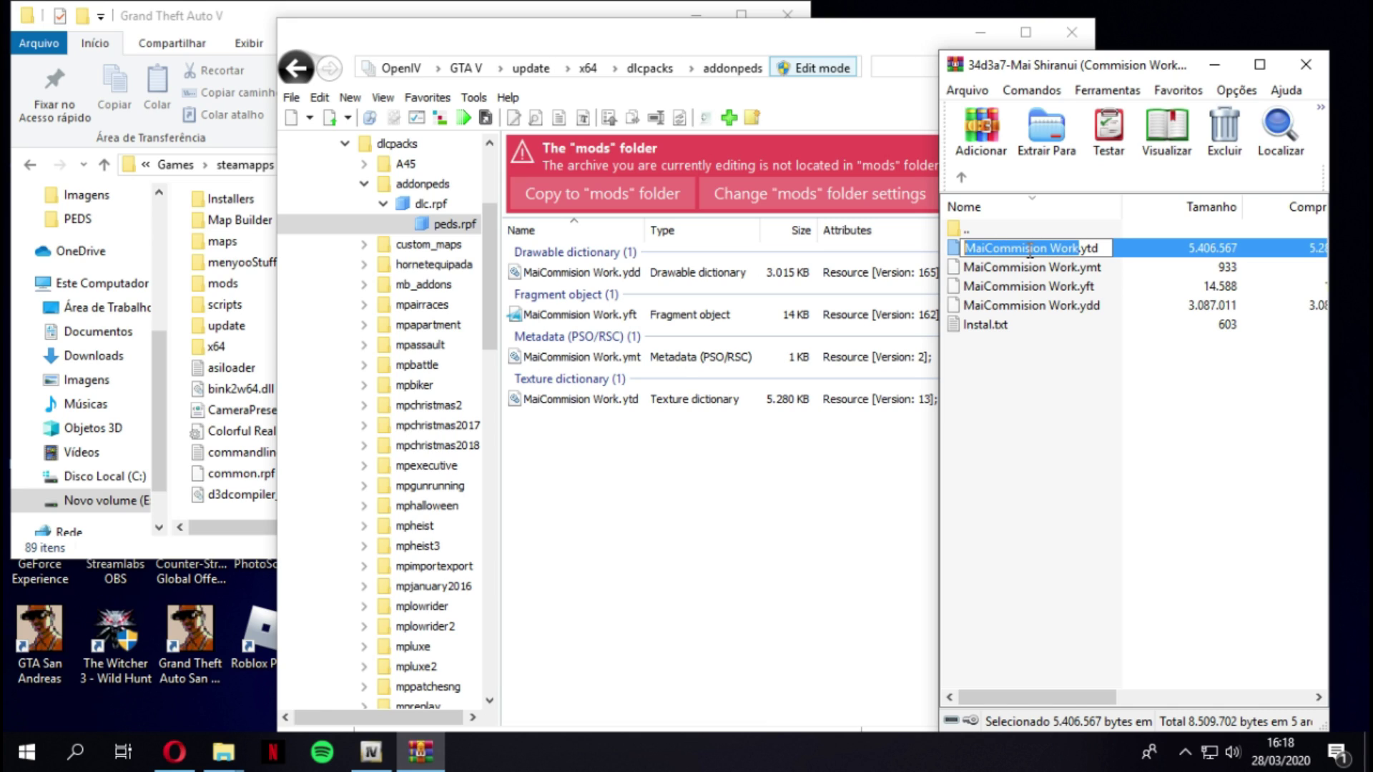
pyautogui.rightClick(1022, 254)
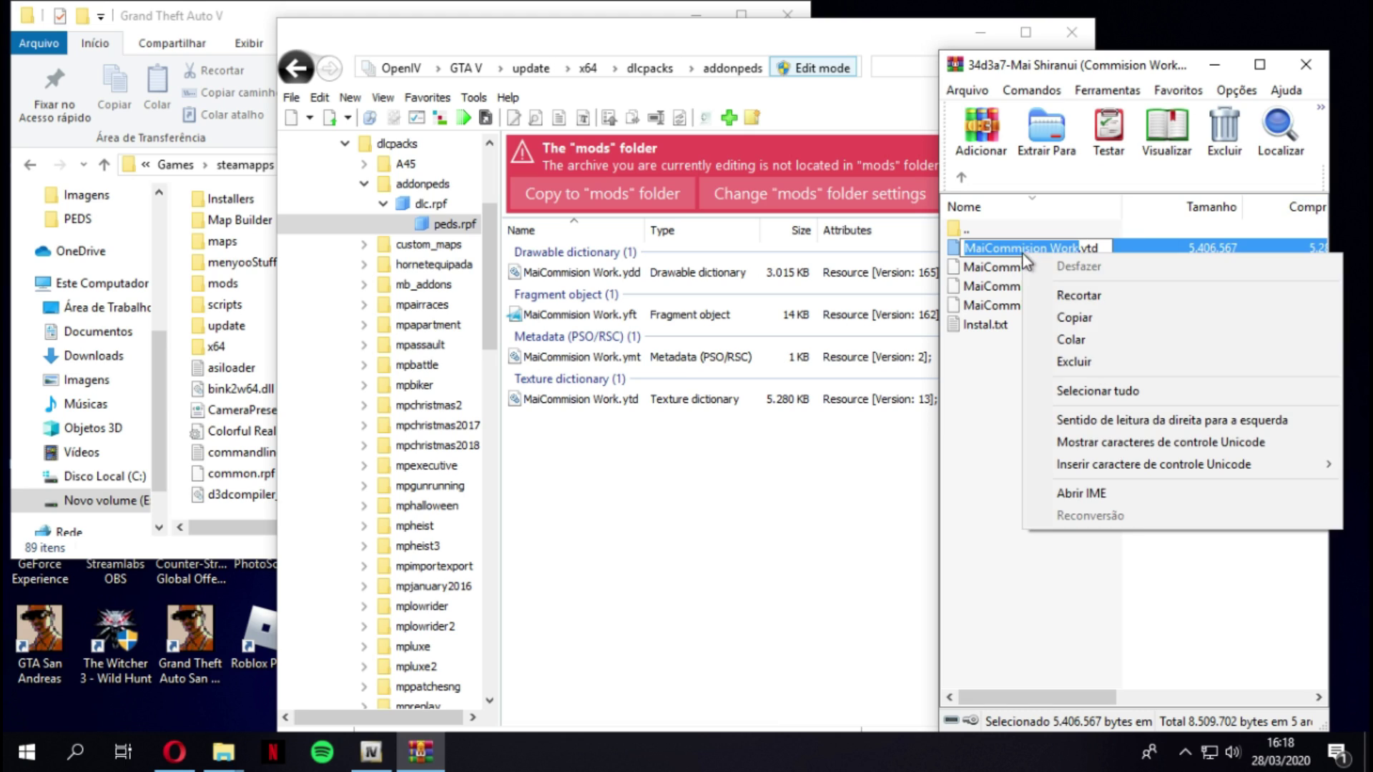
pyautogui.click(1087, 341)
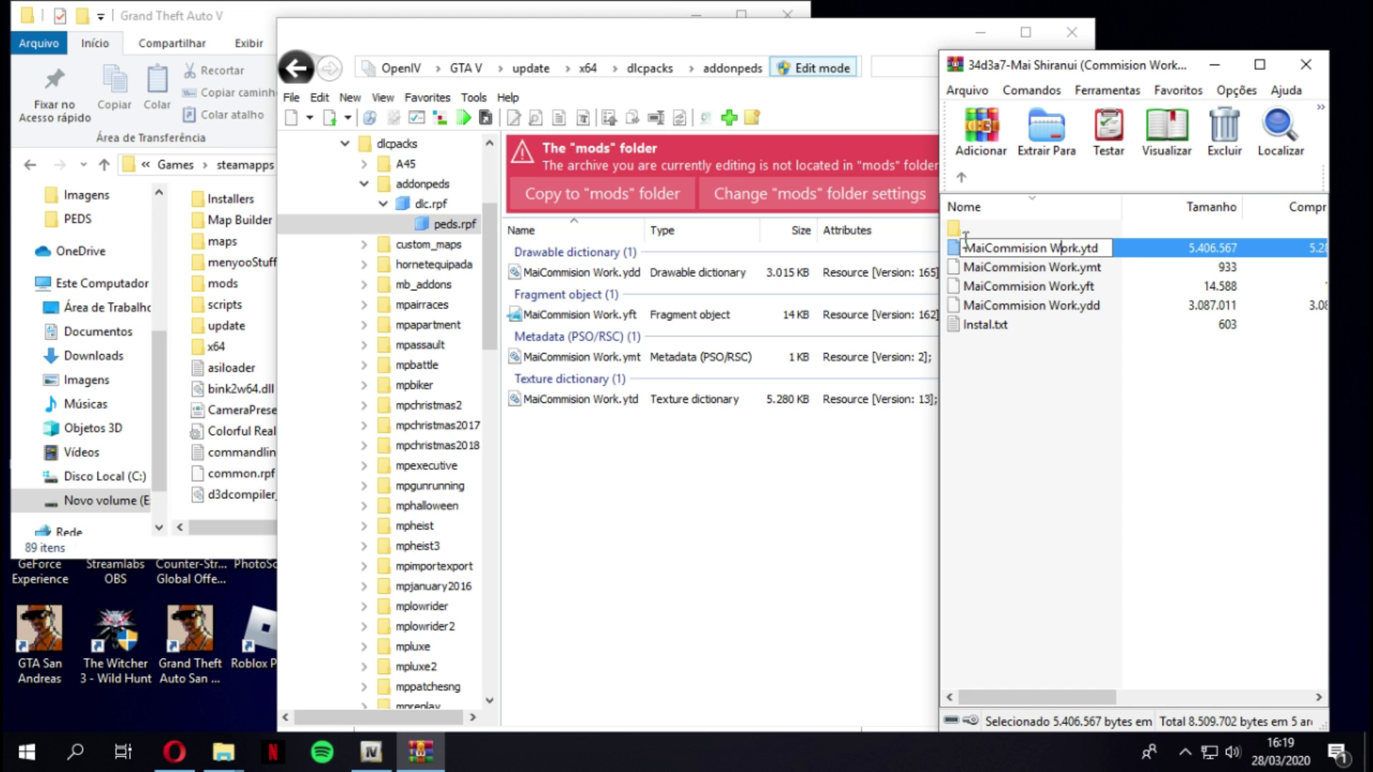
# Step: Close the Mai Shiranui archive and OpenIV, and maximize the Grand Theft Auto V folder window
pyautogui.click(1319, 72)
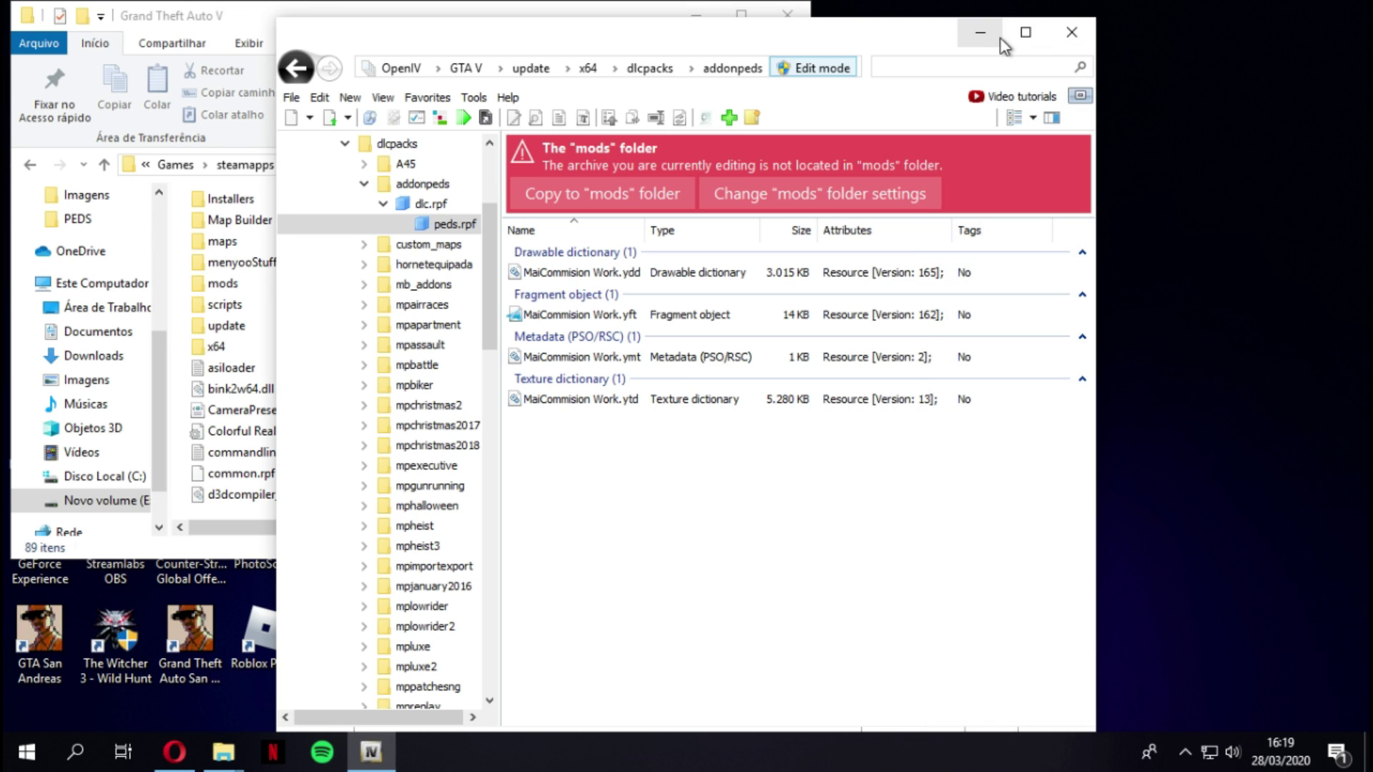
pyautogui.click(1071, 32)
pyautogui.press('super+Up')
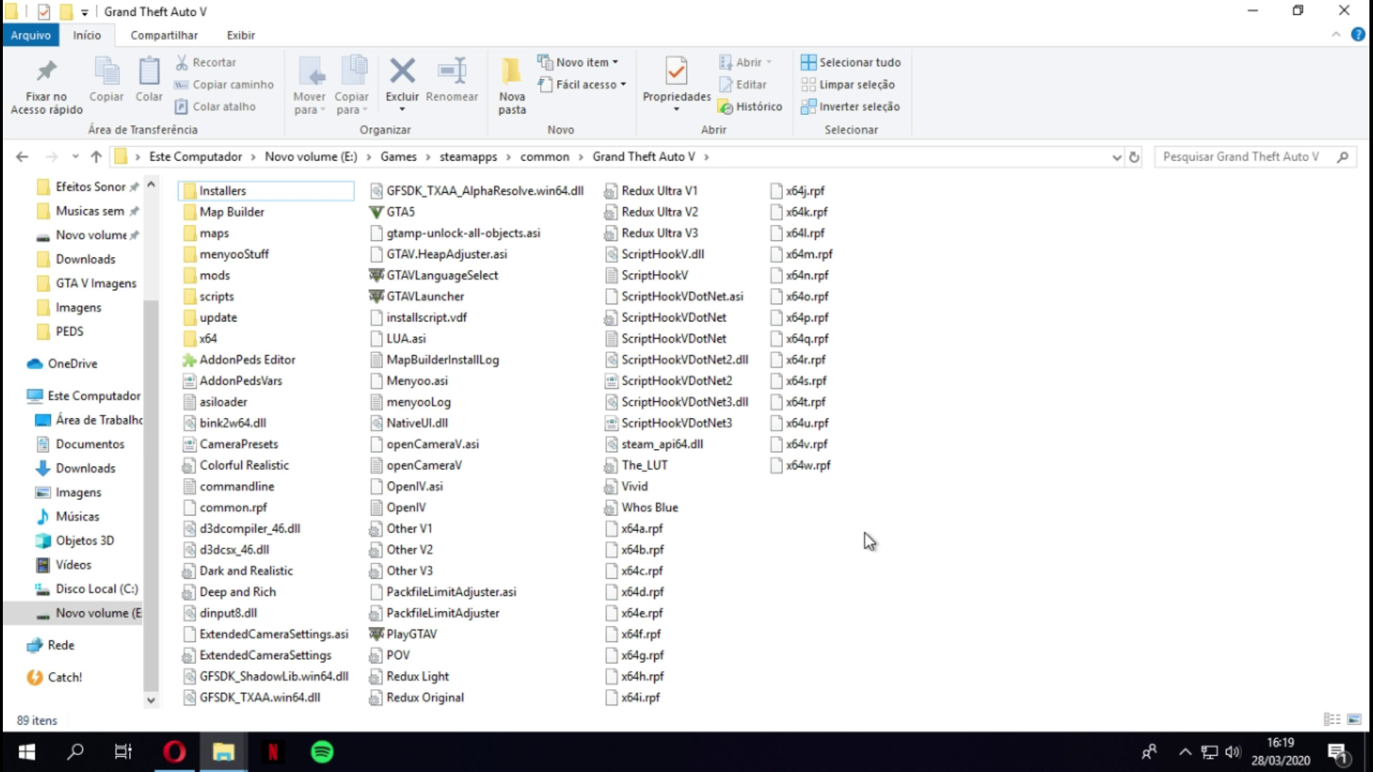
# Step: Launch AddonPeds Editor as administrator from the Grand Theft Auto V folder
pyautogui.click(213, 366)
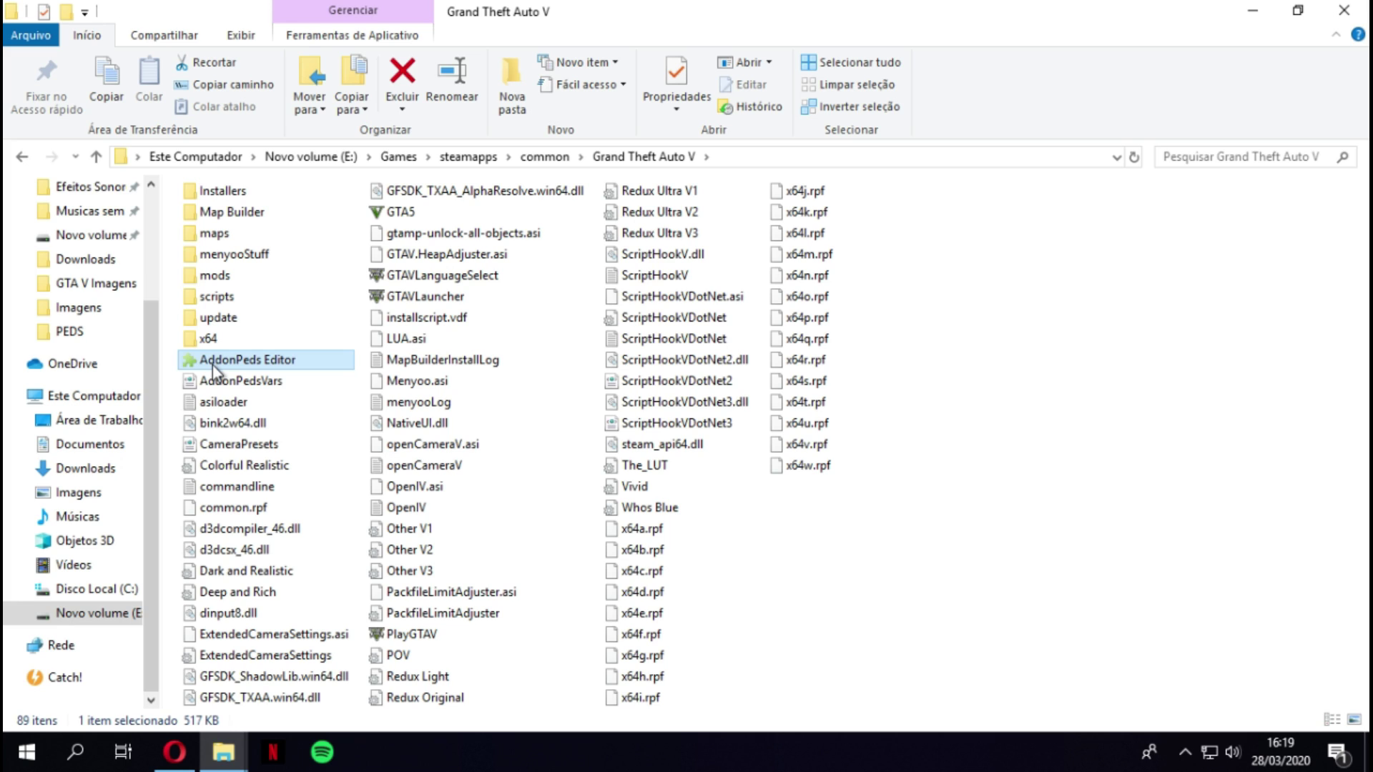
pyautogui.rightClick(253, 364)
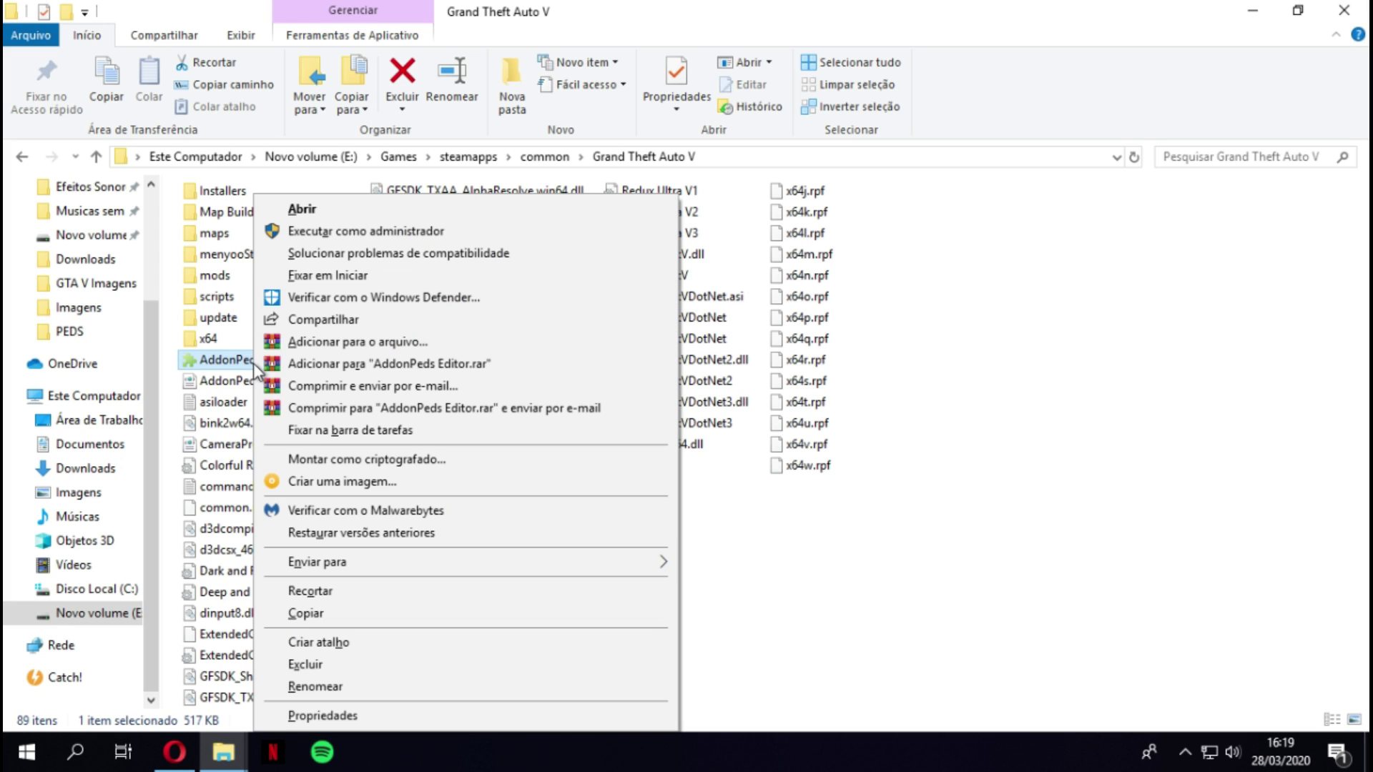
pyautogui.click(346, 235)
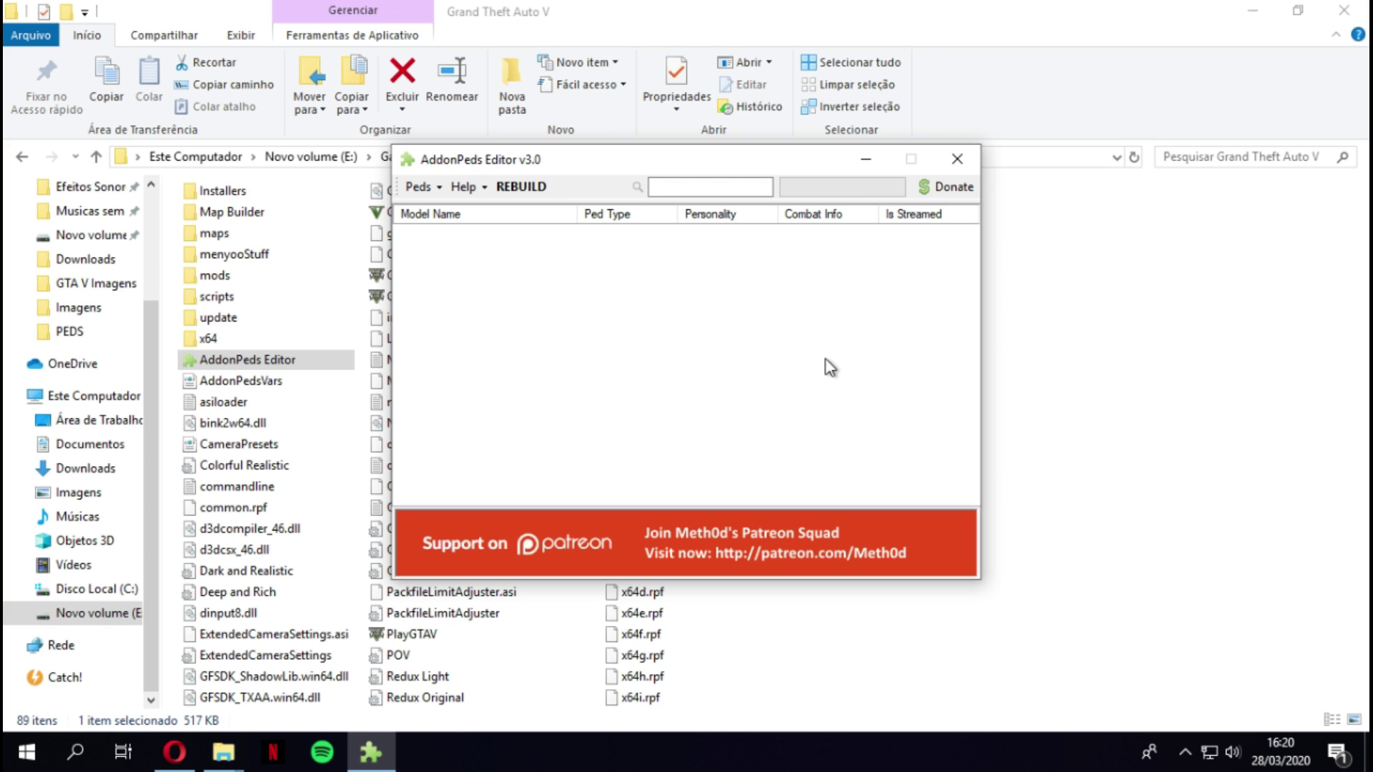
# Step: Add a new ped with model name MaiCommision Work, ped type Female and Is Streamed set to false
pyautogui.click(429, 188)
pyautogui.click(453, 210)
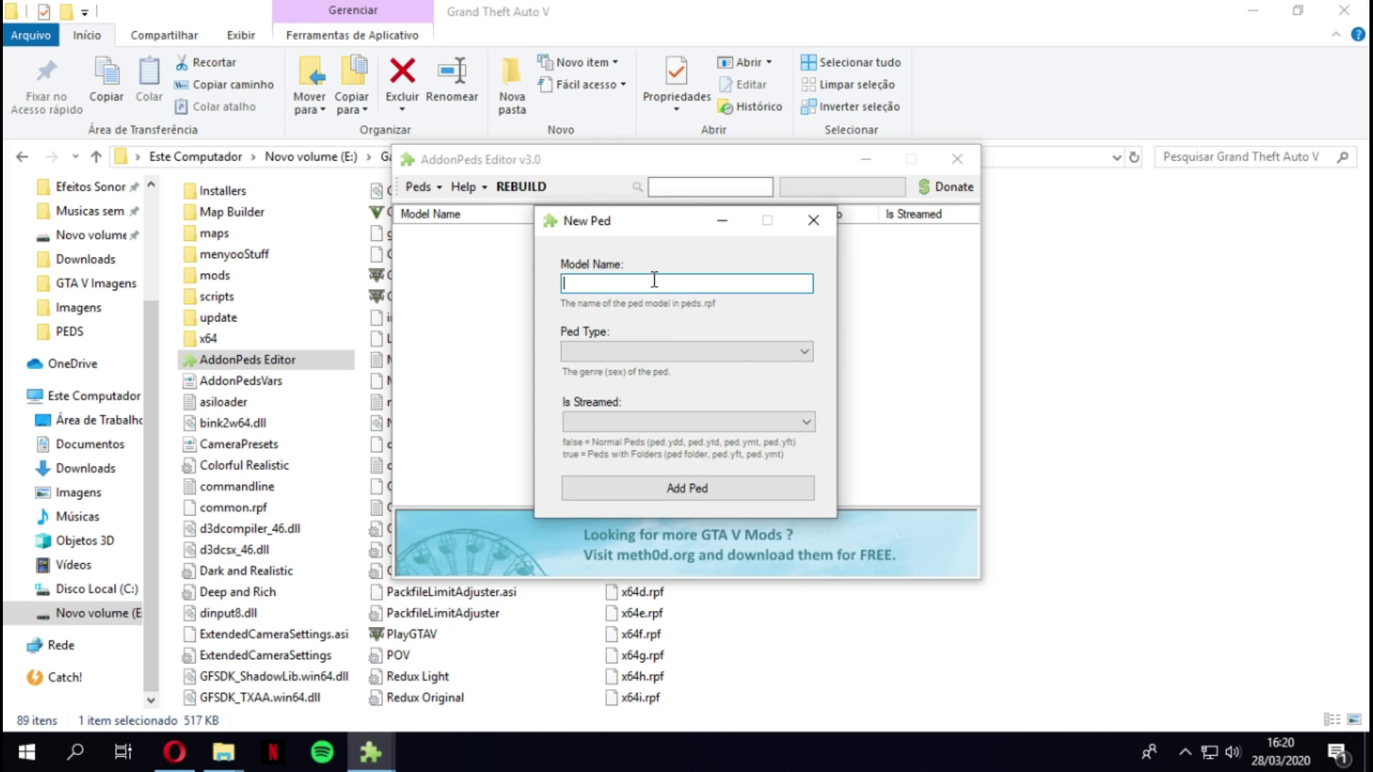
pyautogui.hotkey('ctrl', 'v')
pyautogui.click(641, 350)
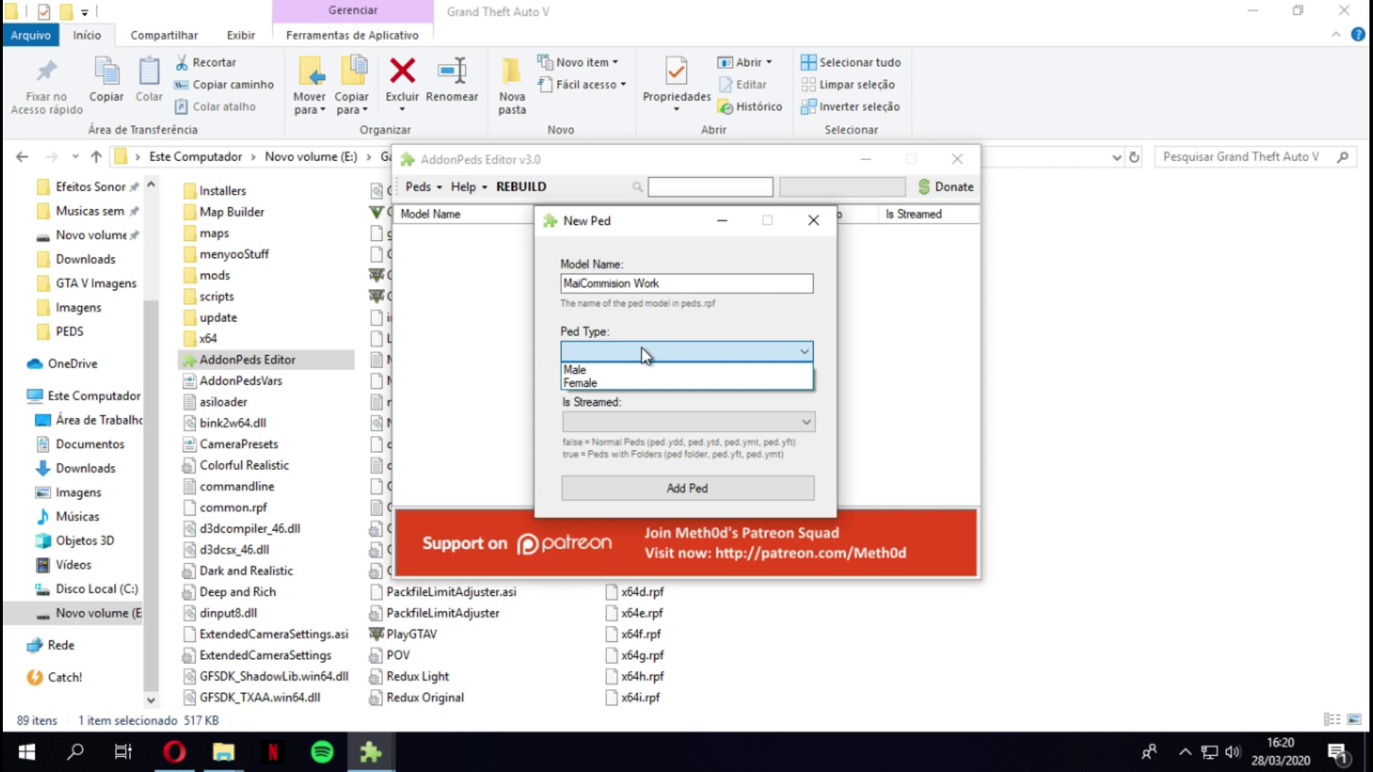
pyautogui.click(627, 385)
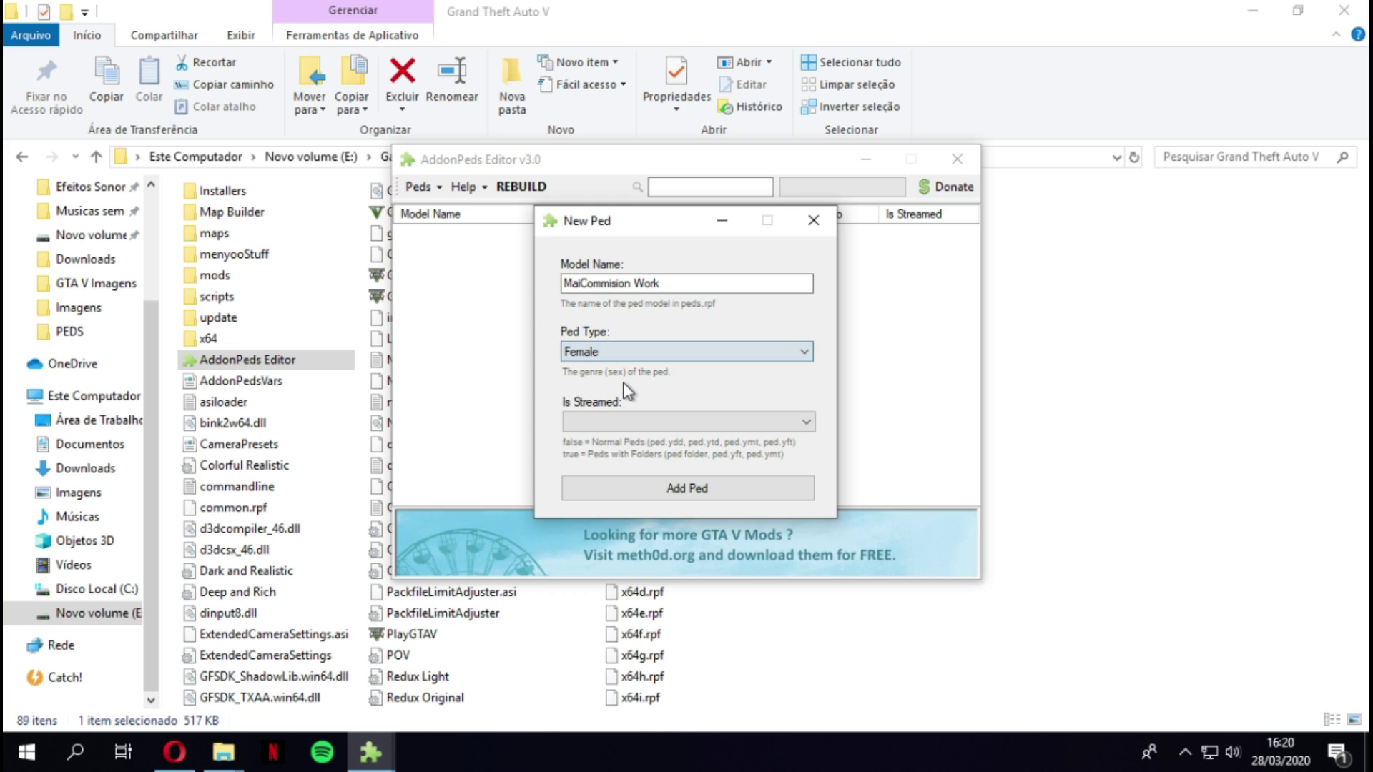
pyautogui.click(638, 421)
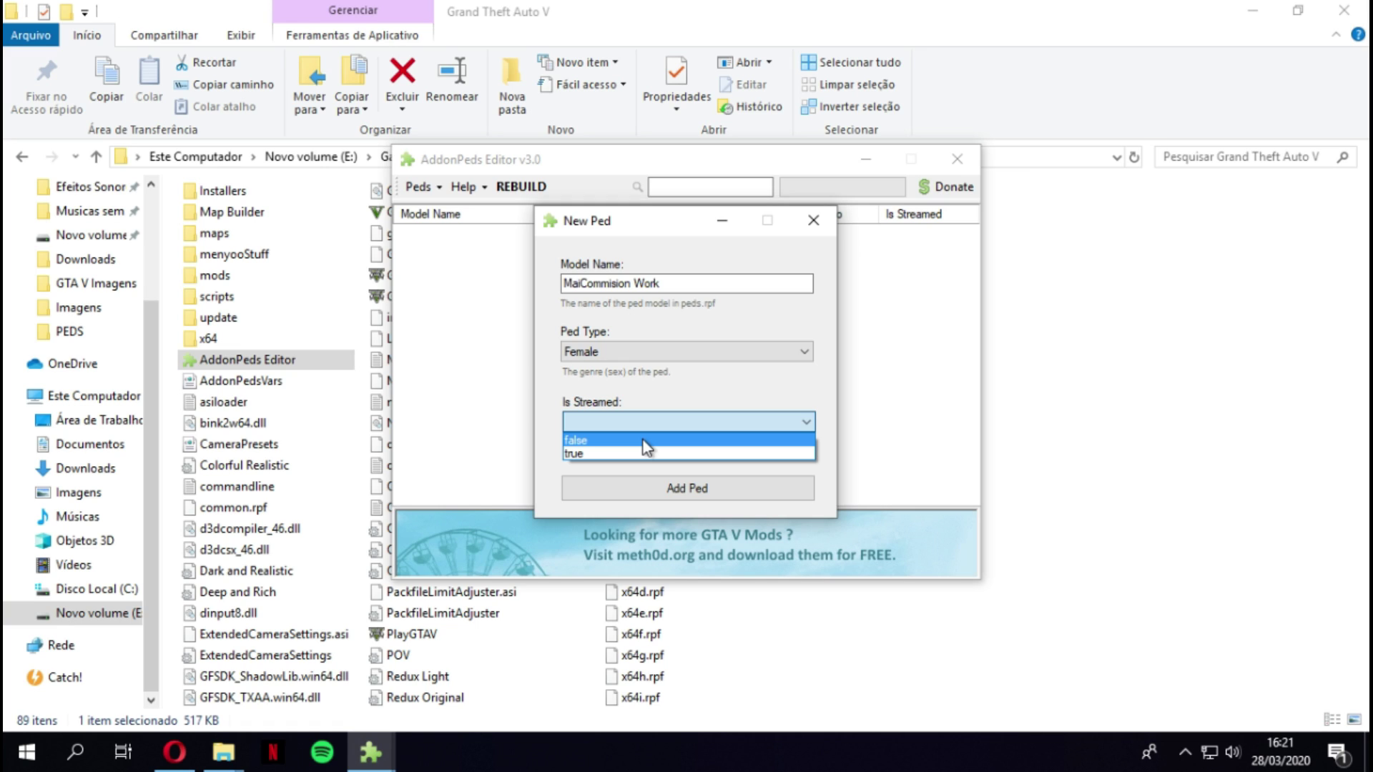
pyautogui.click(646, 440)
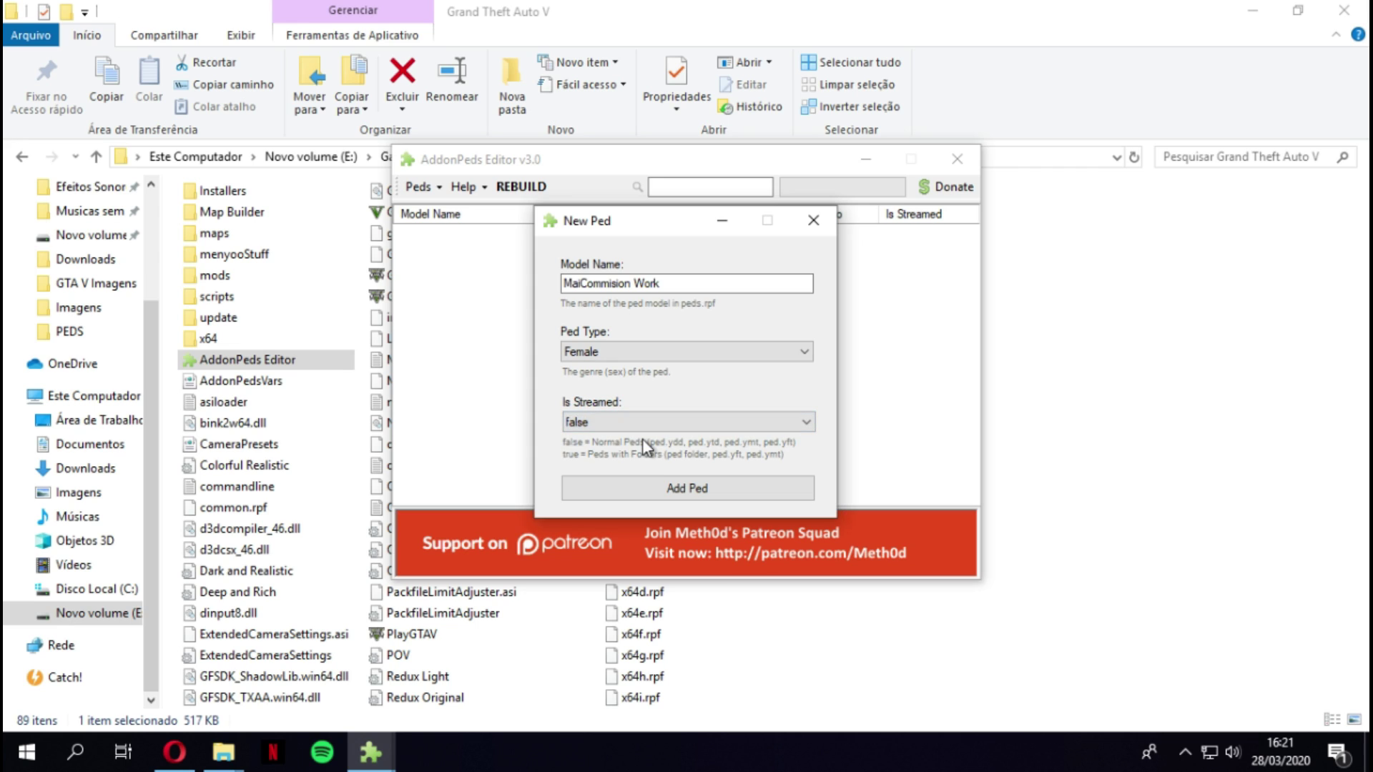
pyautogui.click(684, 491)
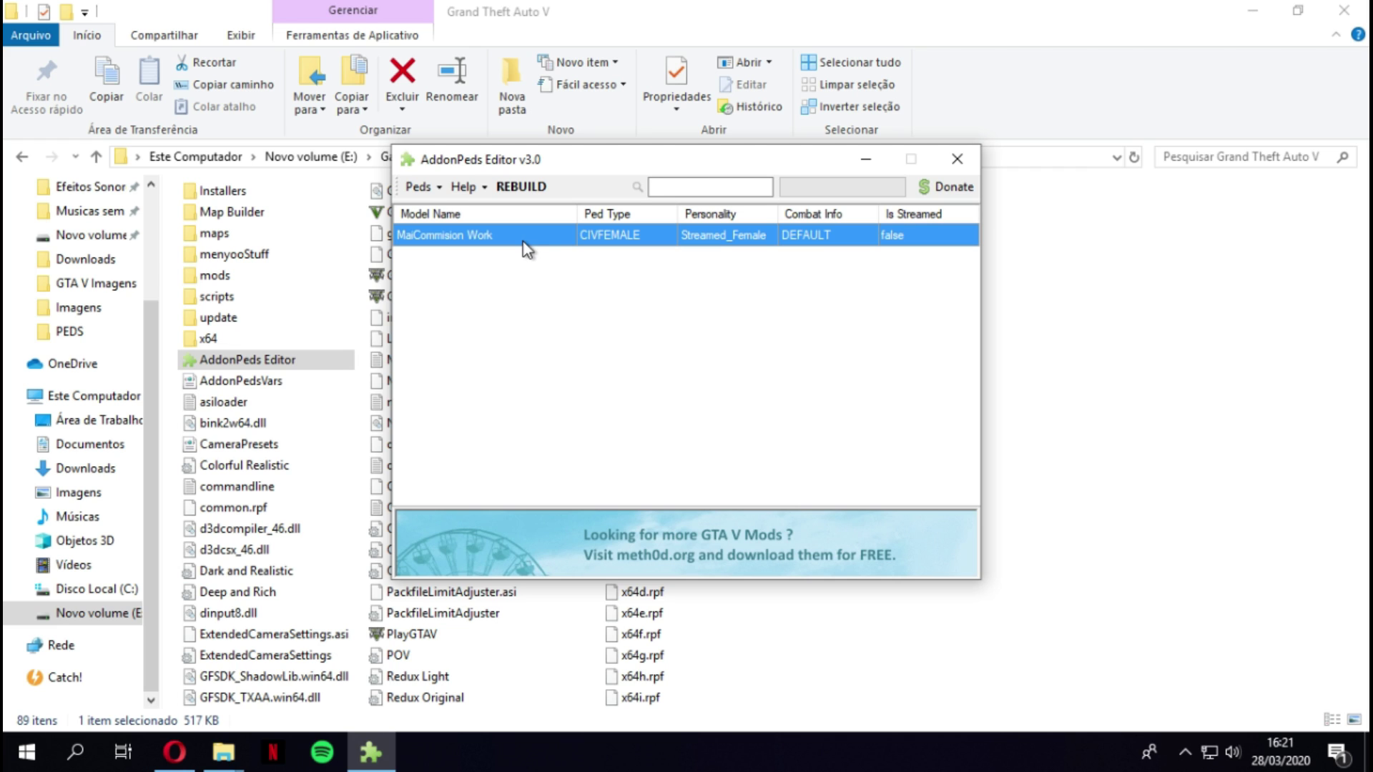
# Step: Rebuild the addon peds list and close AddonPeds Editor
pyautogui.click(533, 187)
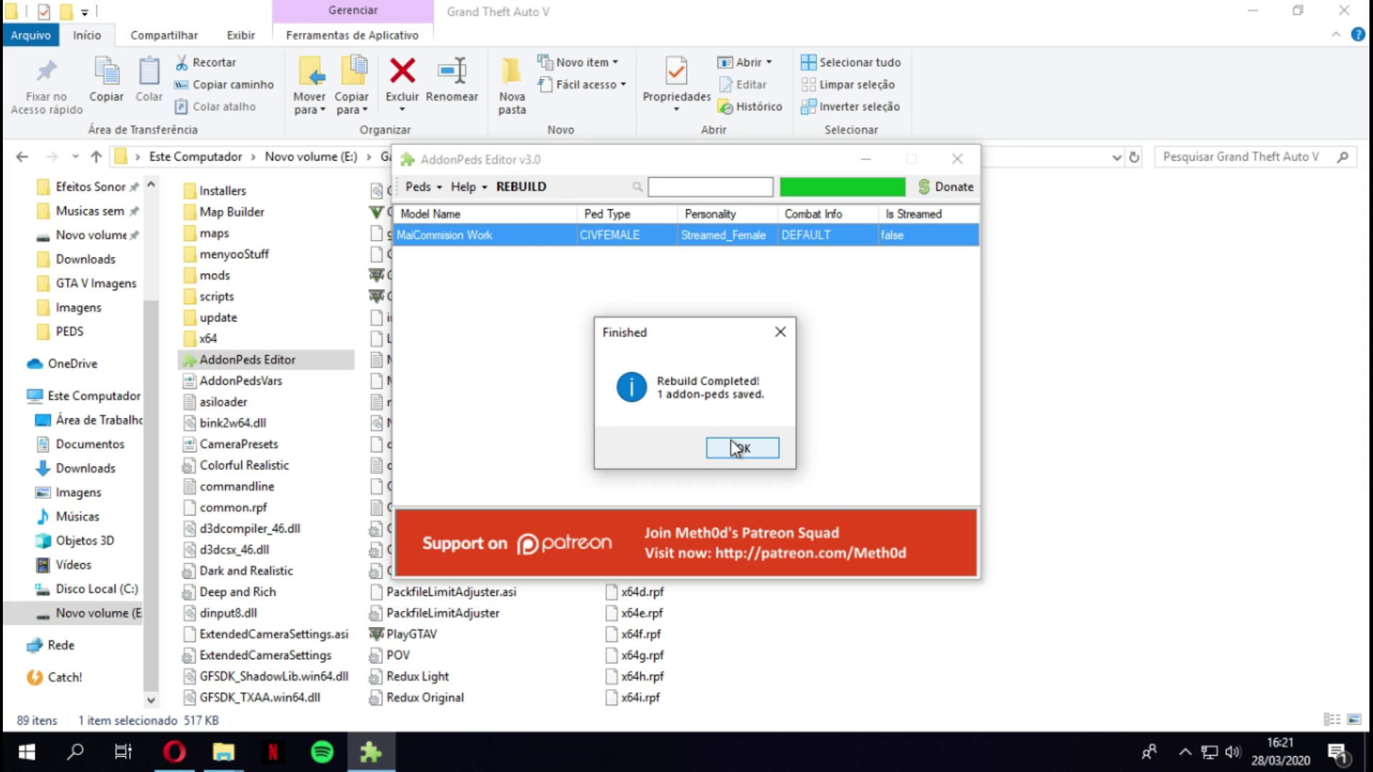
pyautogui.click(735, 448)
pyautogui.click(956, 159)
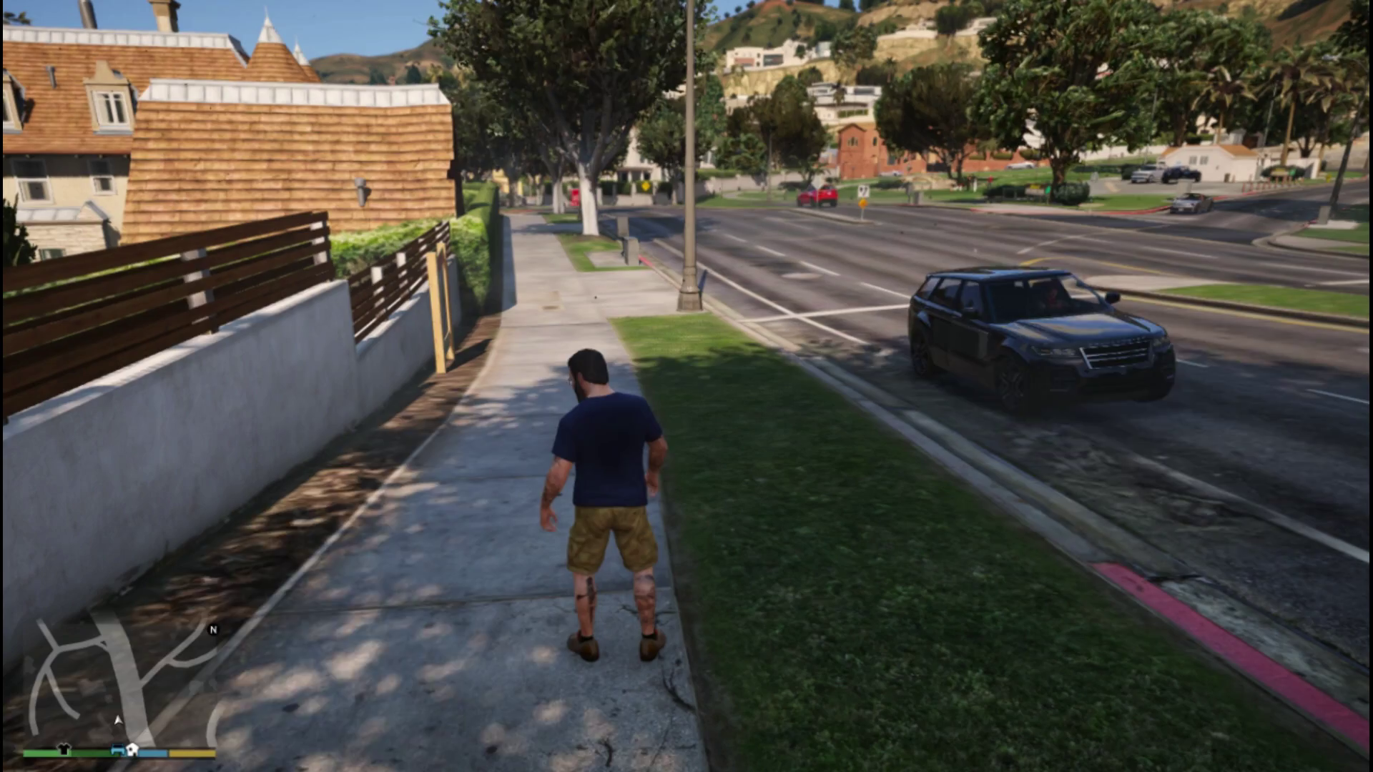
# Step: In Grand Theft Auto V, open the Ped Selector and change the player model to the addon ped MaiCommision Work
pyautogui.press('F9')
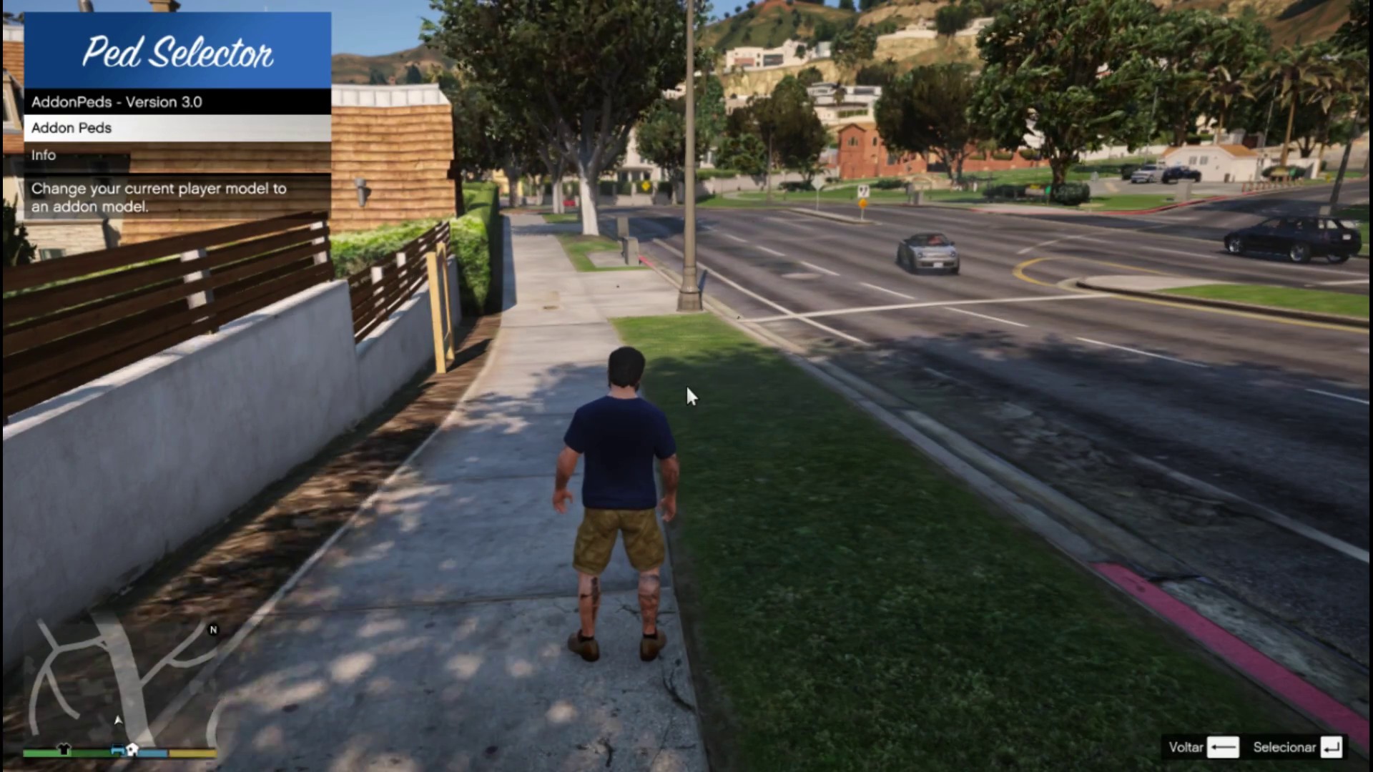
pyautogui.press('Return')
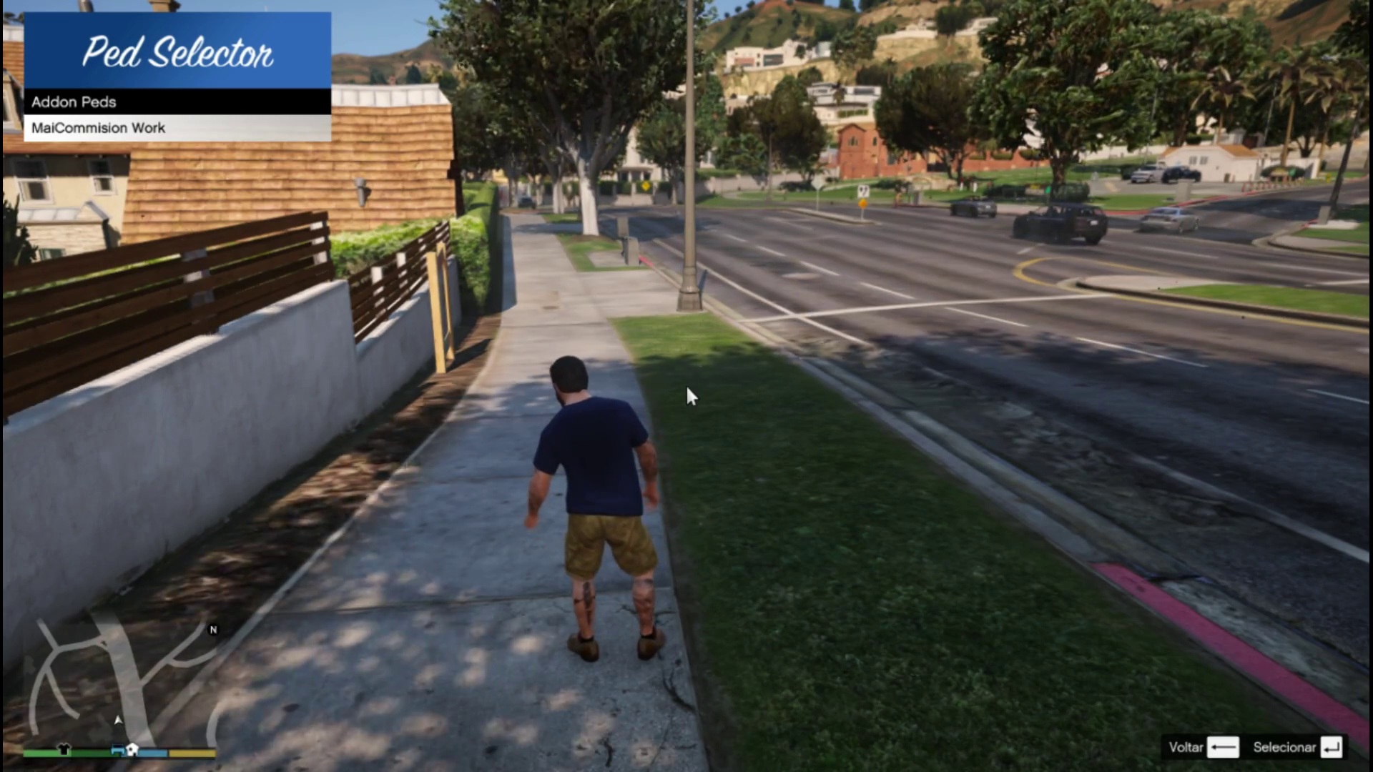
pyautogui.press('Return')
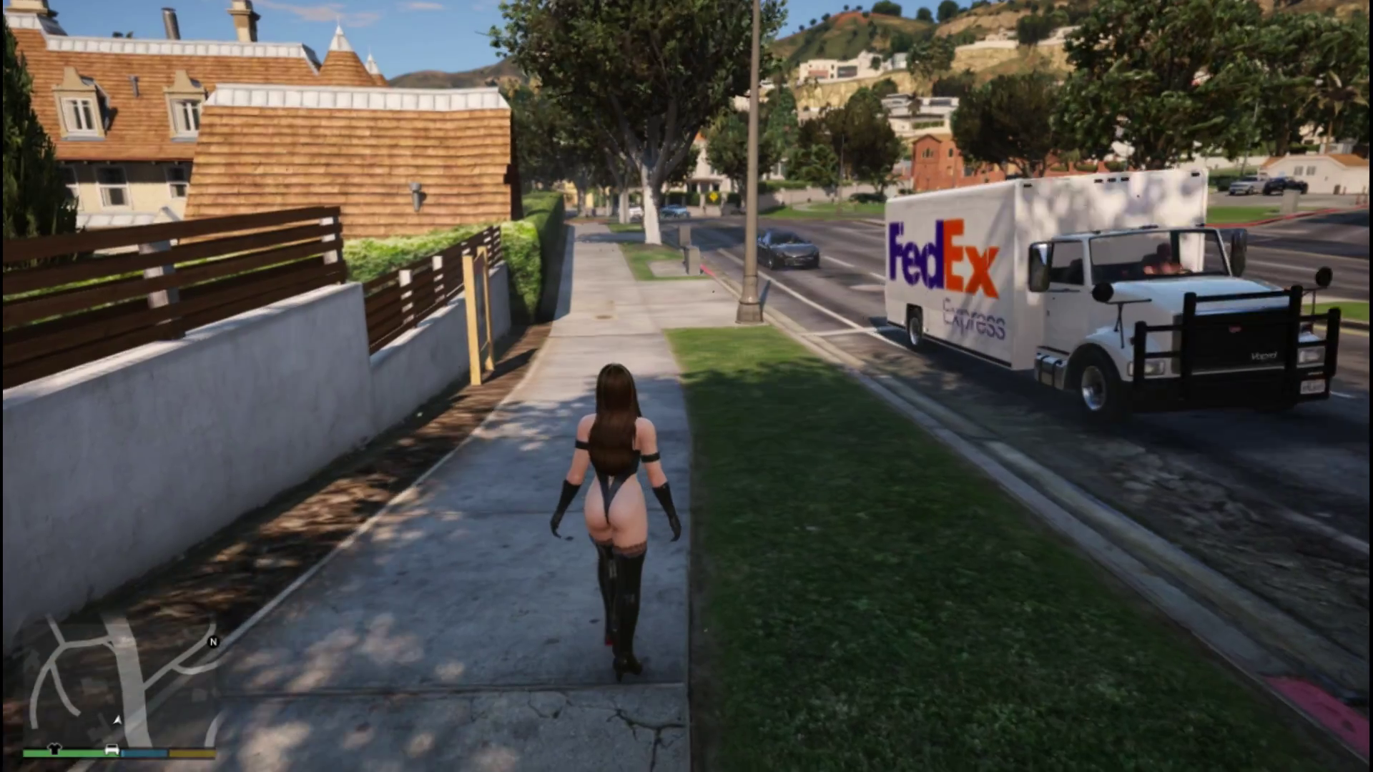
pyautogui.press('w')
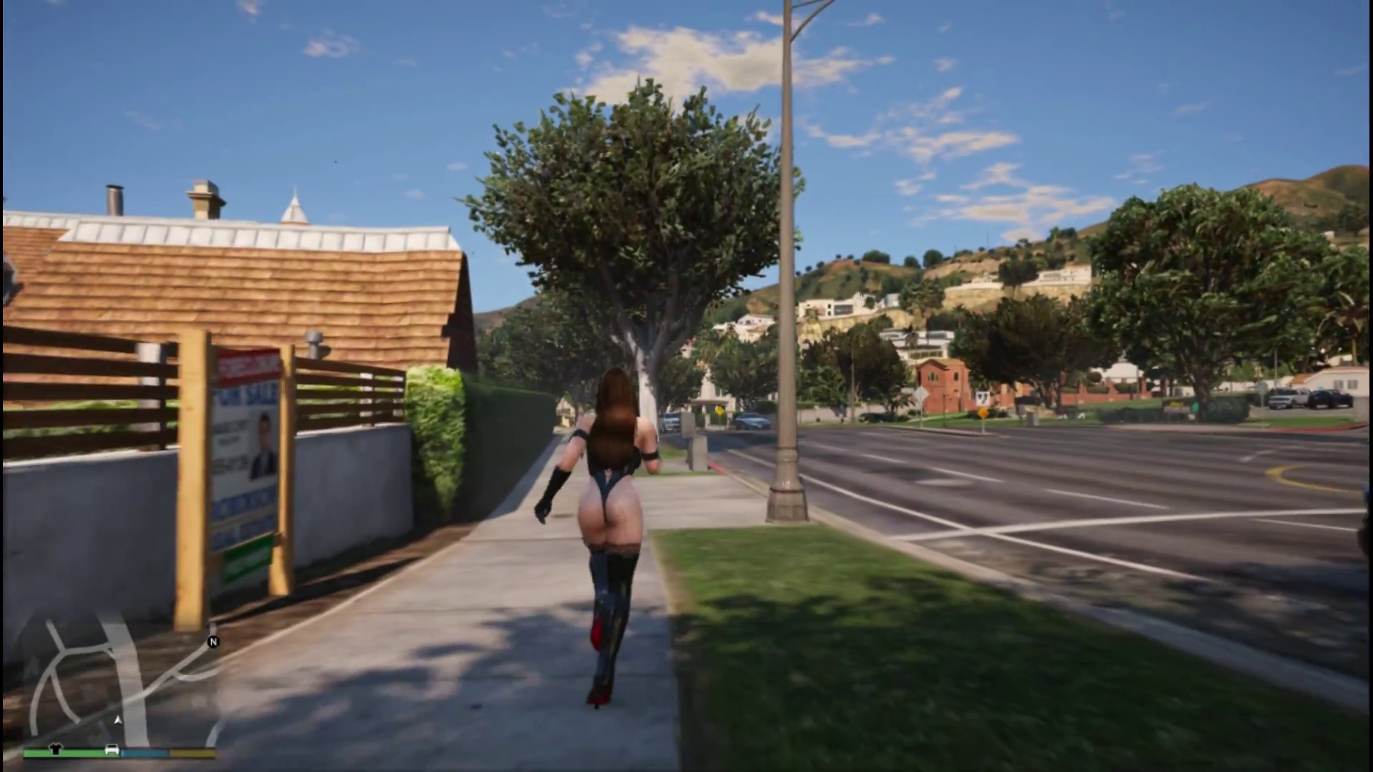
pyautogui.press('space')
pyautogui.press('s')
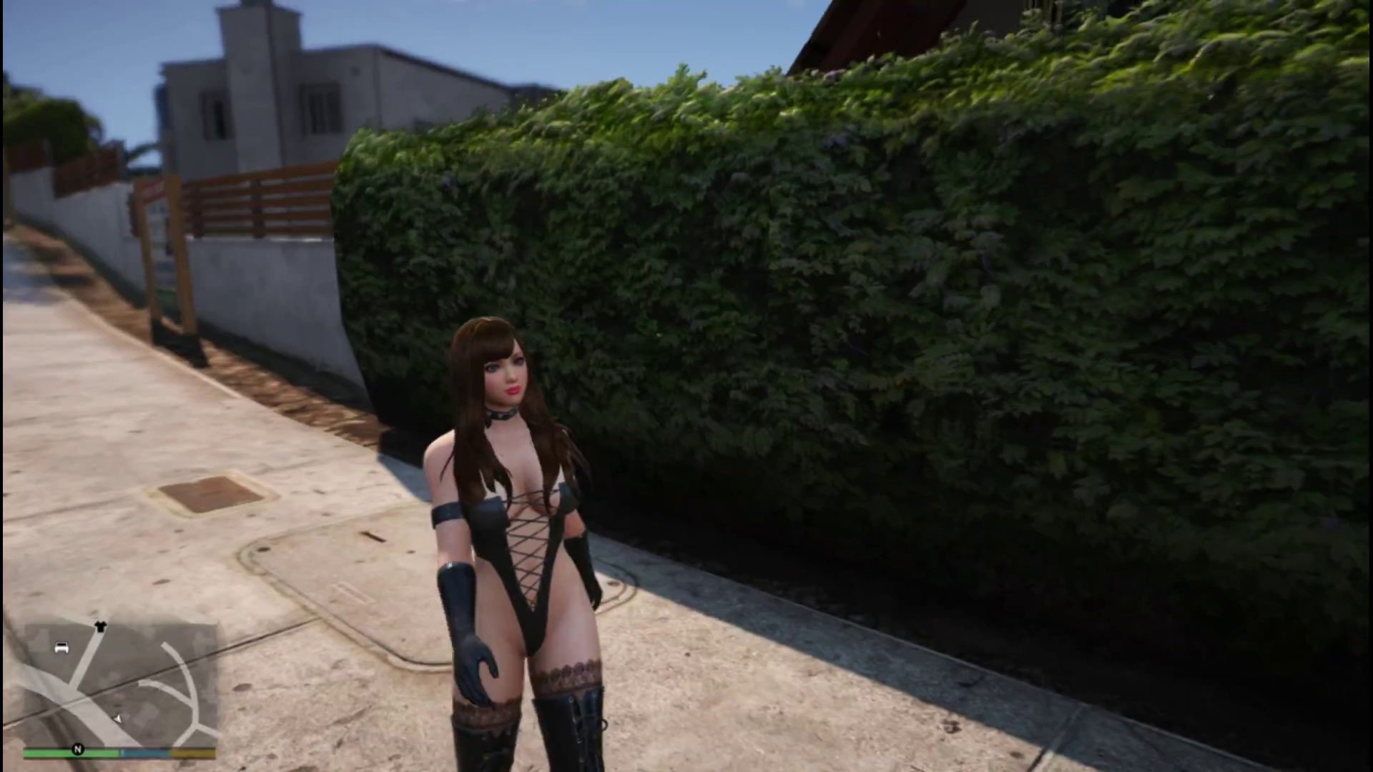
pyautogui.press('w')
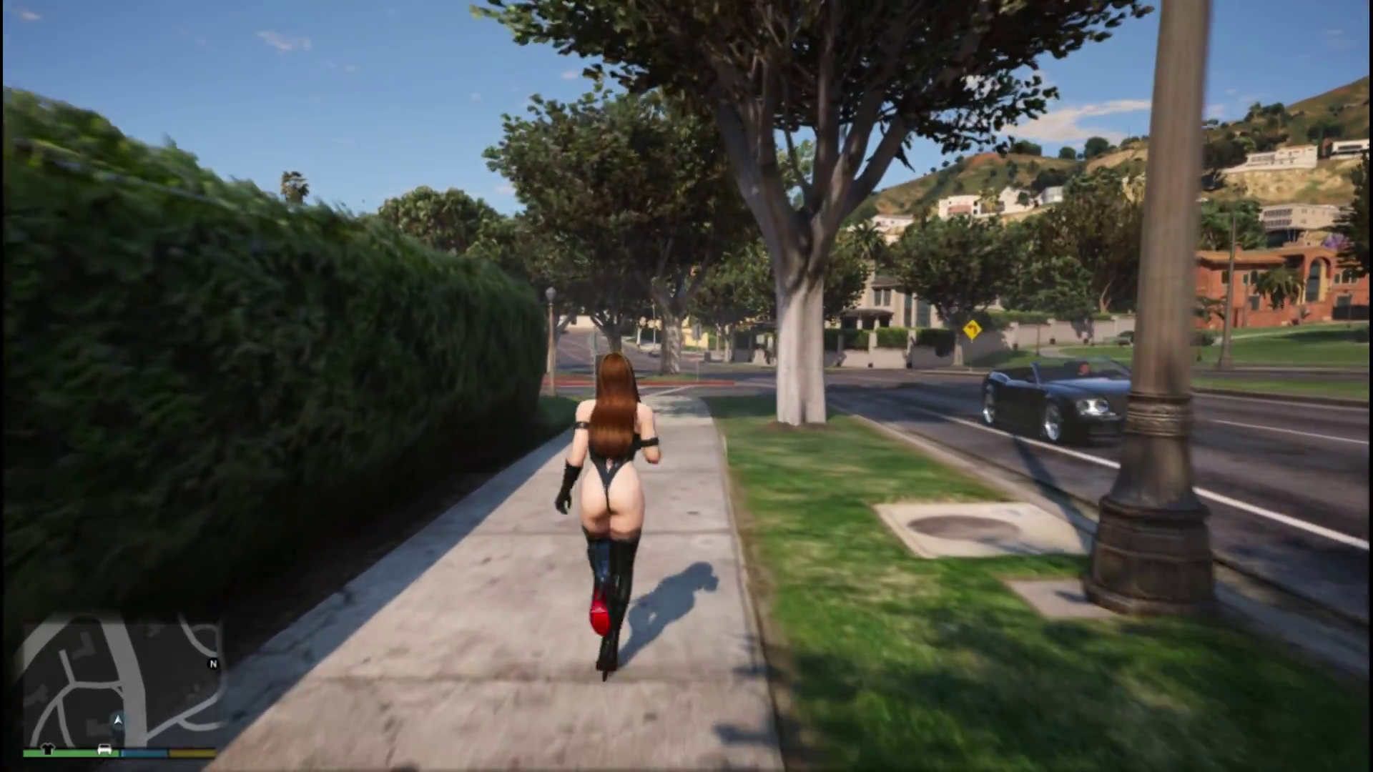
pyautogui.press('s')
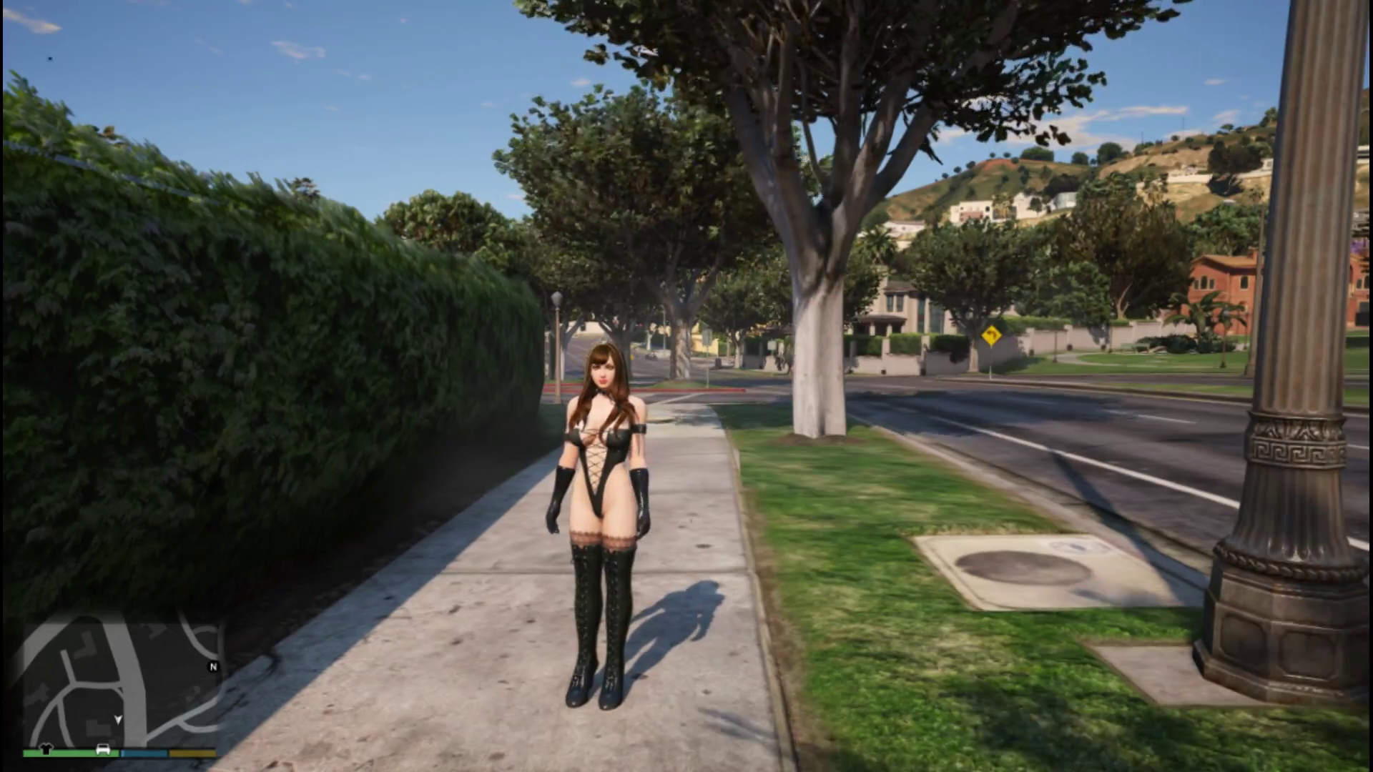